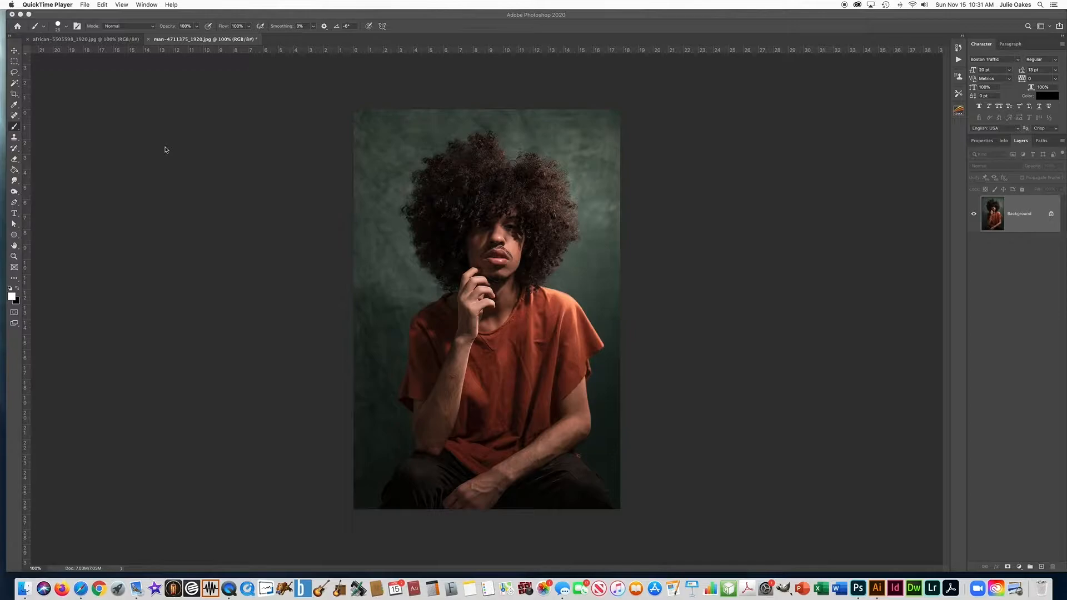
Paste the copied coastal-town picture over the portrait and lower its layer opacity to about 27%.
key(super+0)
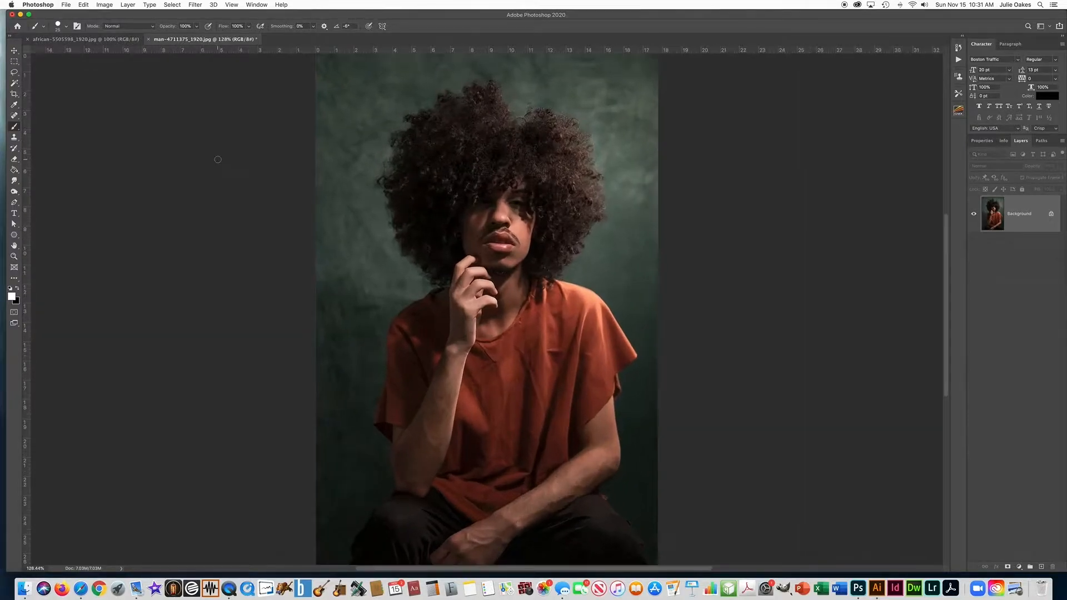
key(super+v)
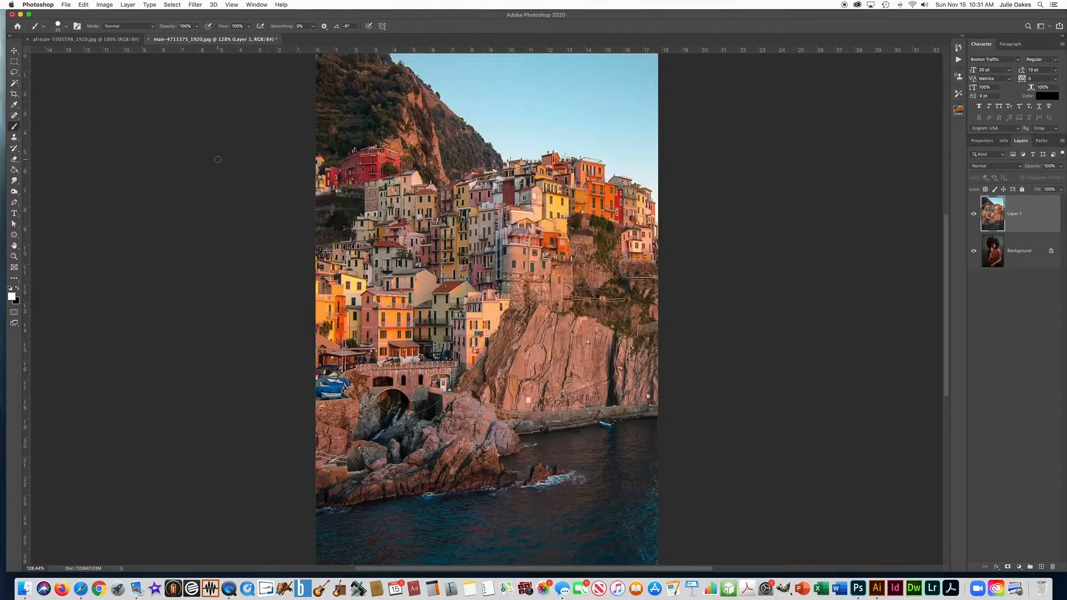
click(1061, 167)
drag(1060, 176, 1031, 179)
Free-transform the town layer, enlarging it slightly and repositioning it so the buildings cover the area behind the man.
key(super+t)
drag(446, 271, 445, 236)
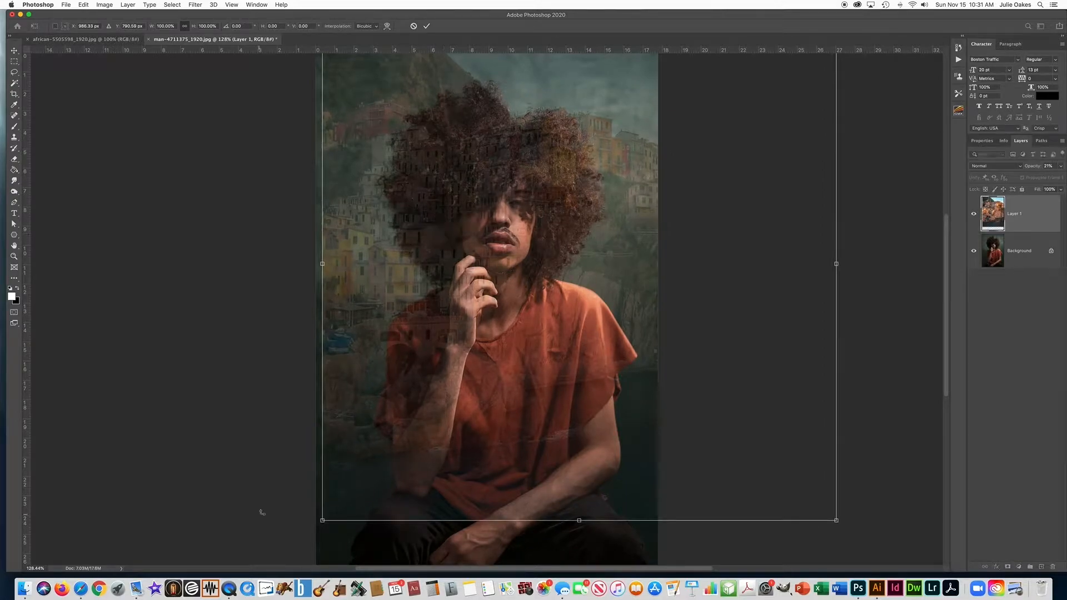
drag(324, 520, 302, 540)
drag(396, 431, 406, 425)
key(Return)
key(b)
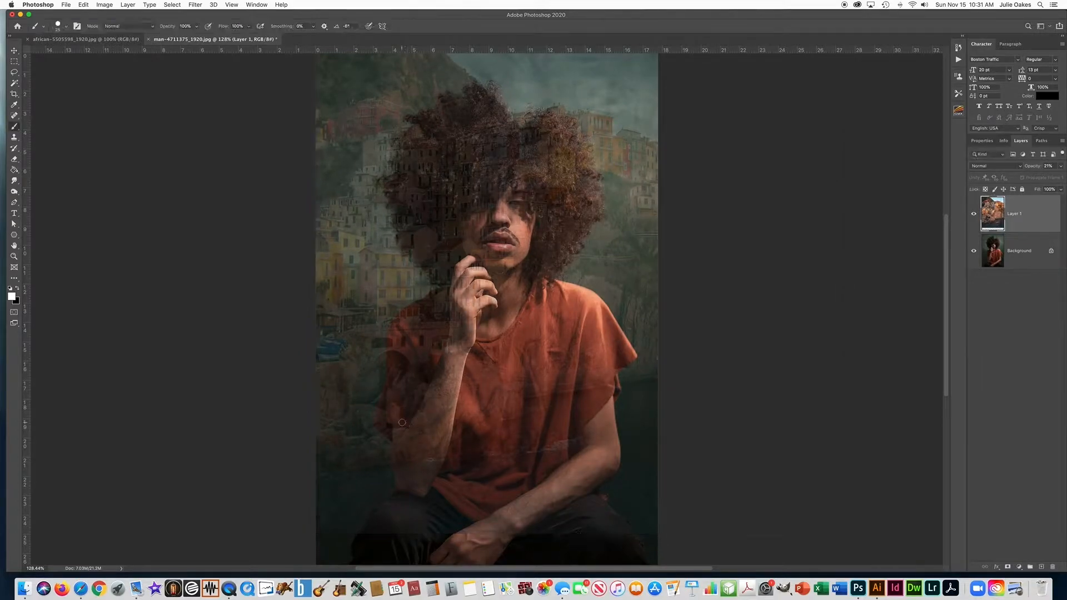
Toggle the town layer off and on to compare, and set its opacity back to 100%.
click(973, 215)
click(973, 215)
click(1062, 166)
drag(1032, 178, 1061, 174)
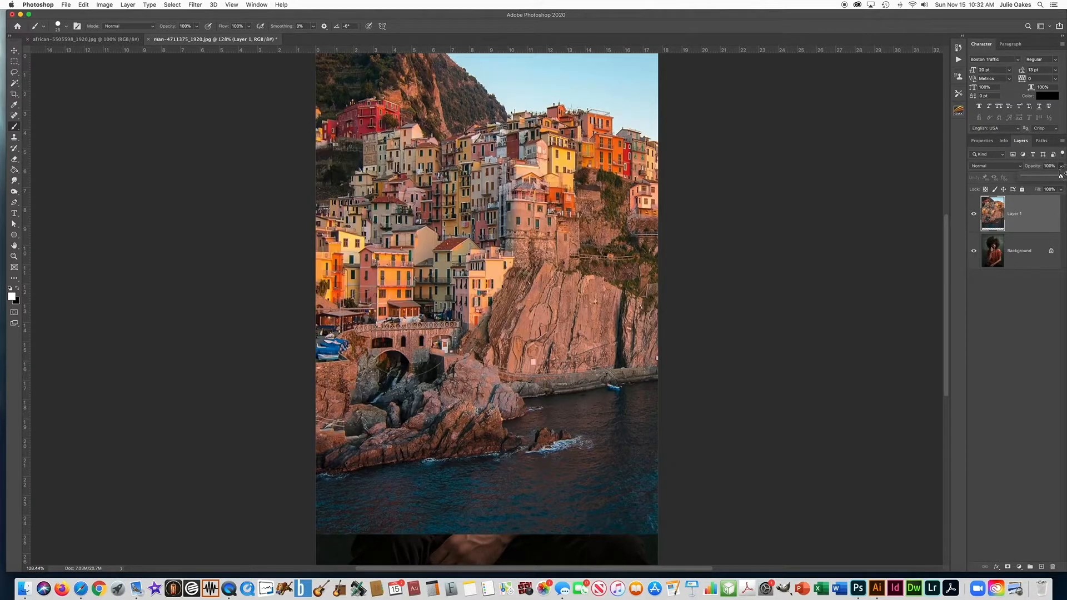
Duplicate the town layer and hide both town layers.
click(133, 4)
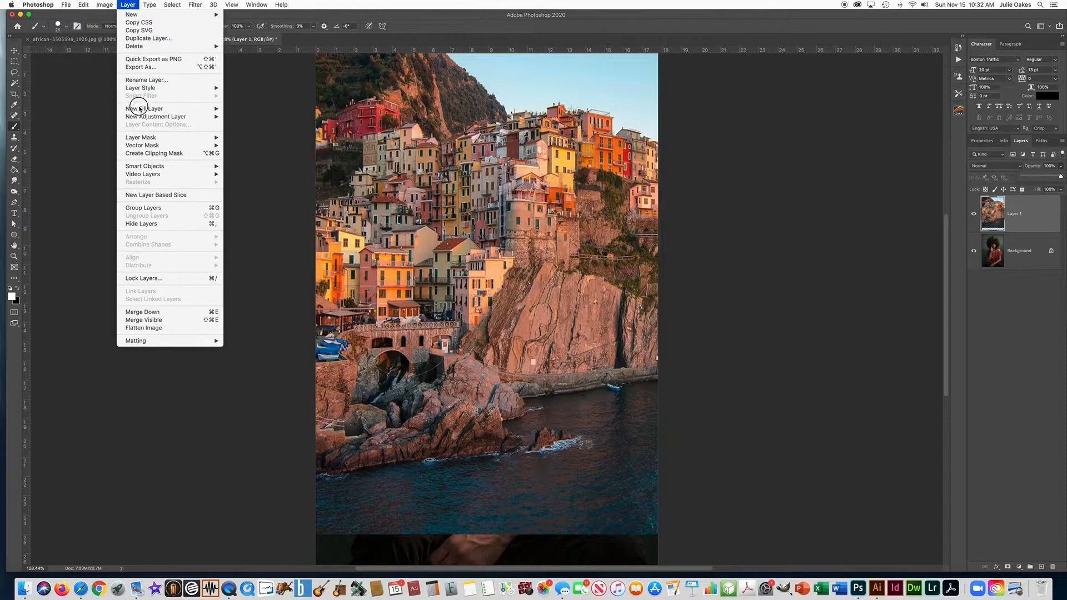
click(148, 38)
key(Return)
click(974, 214)
click(974, 250)
Duplicate the Background layer as Background copy and hide the original.
click(1016, 293)
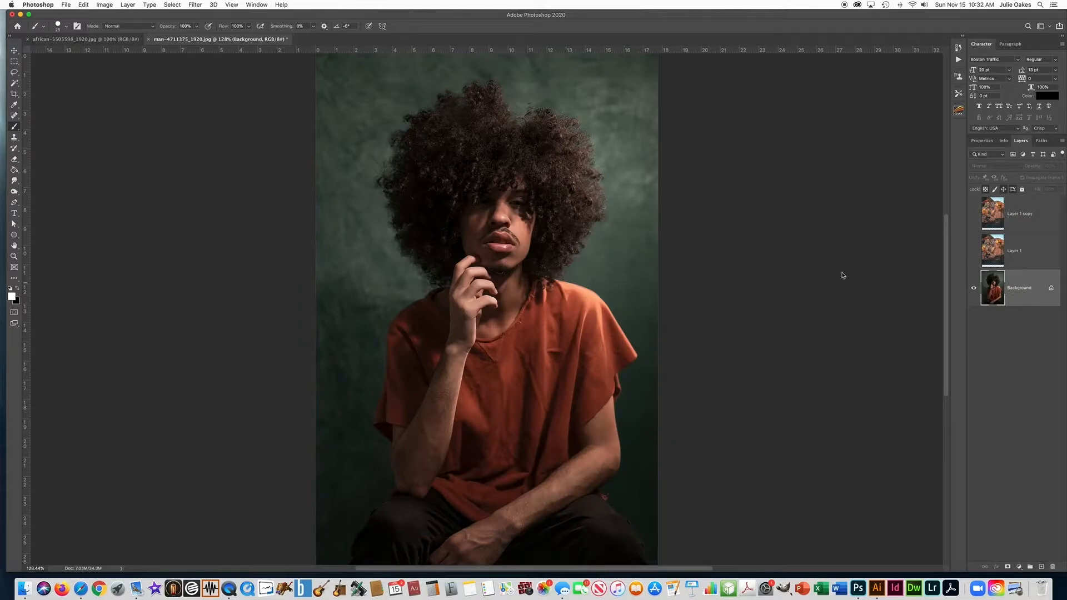
click(131, 5)
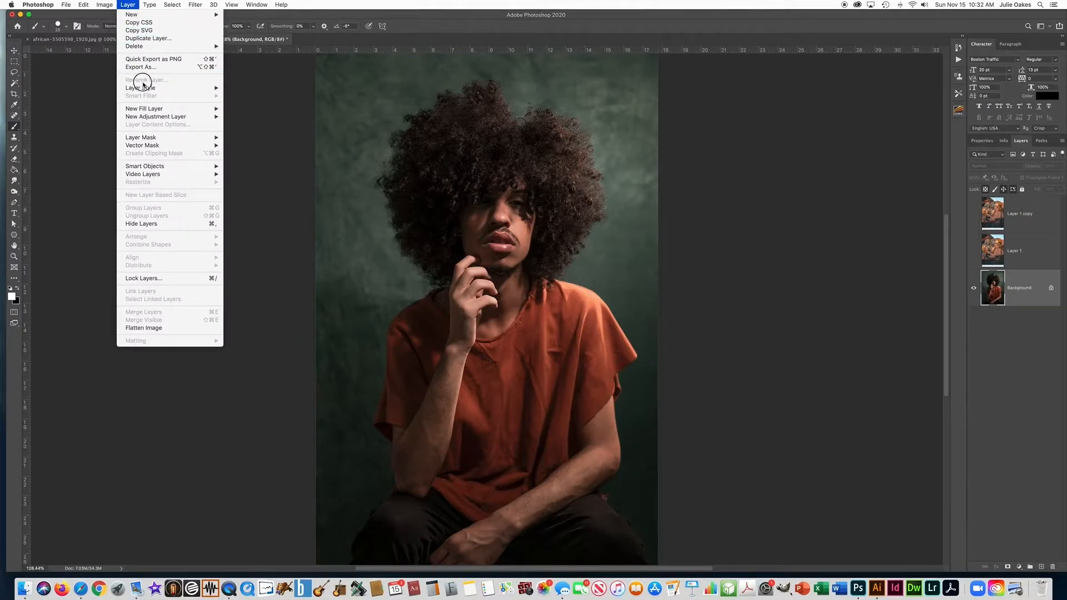
click(136, 39)
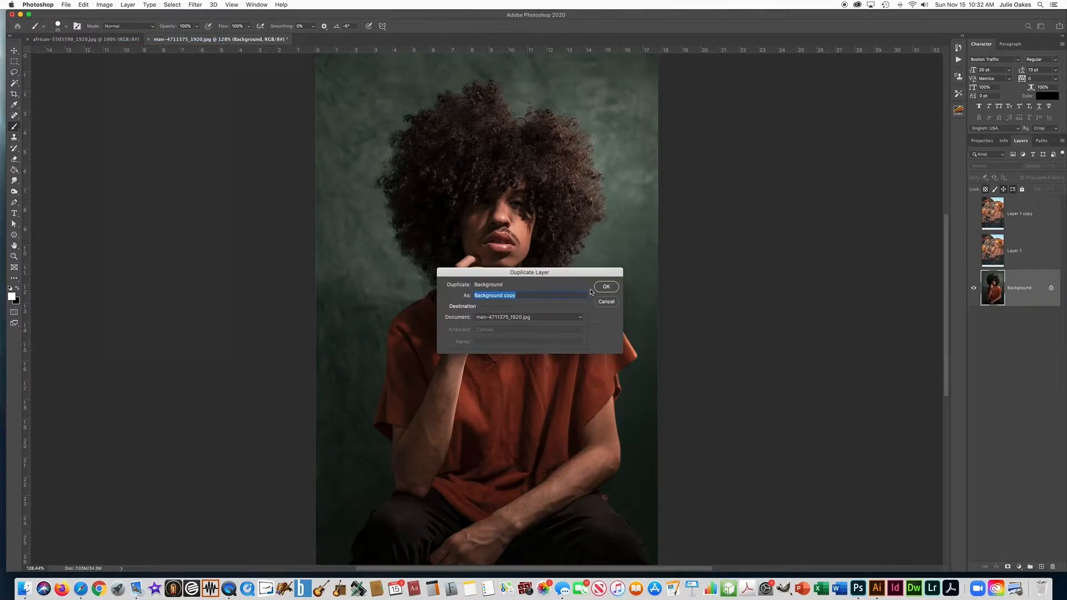
click(605, 286)
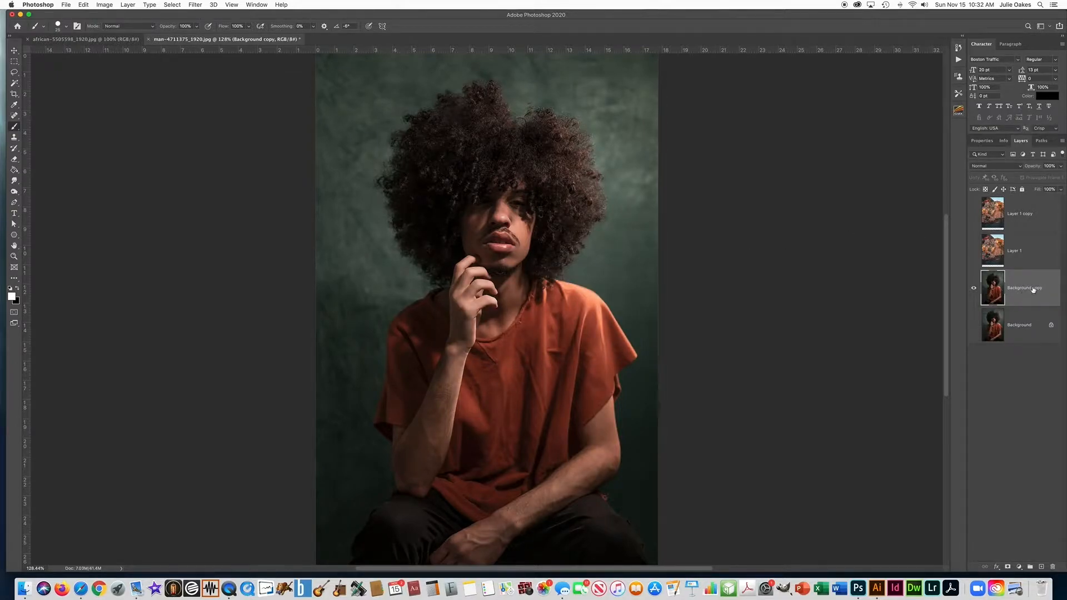
Create a new empty layer above Background copy with Normal mode and 100% opacity.
click(125, 4)
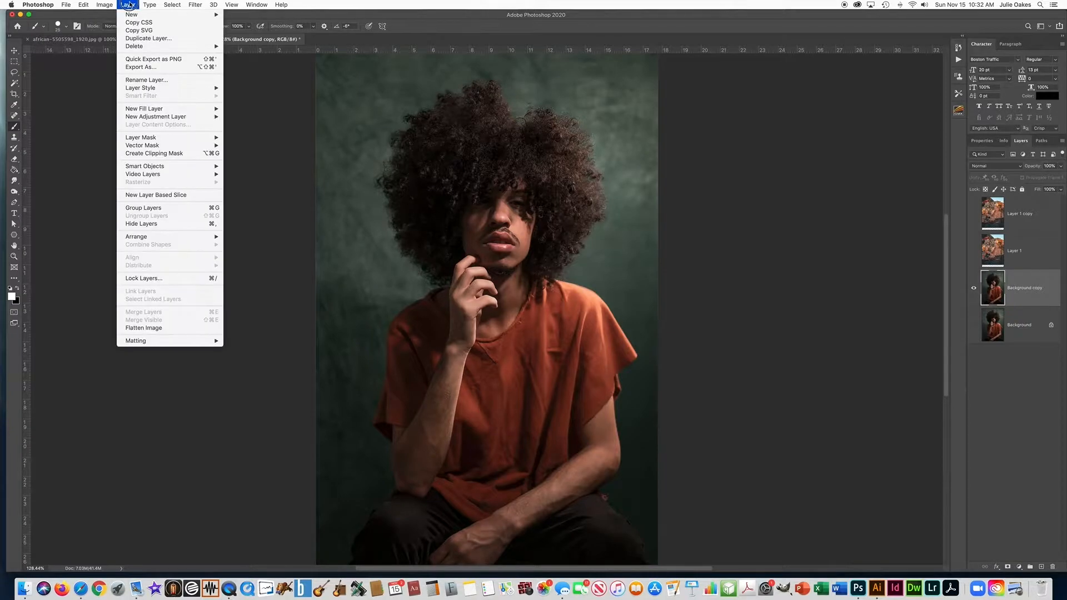
mouse_move(131, 15)
click(241, 17)
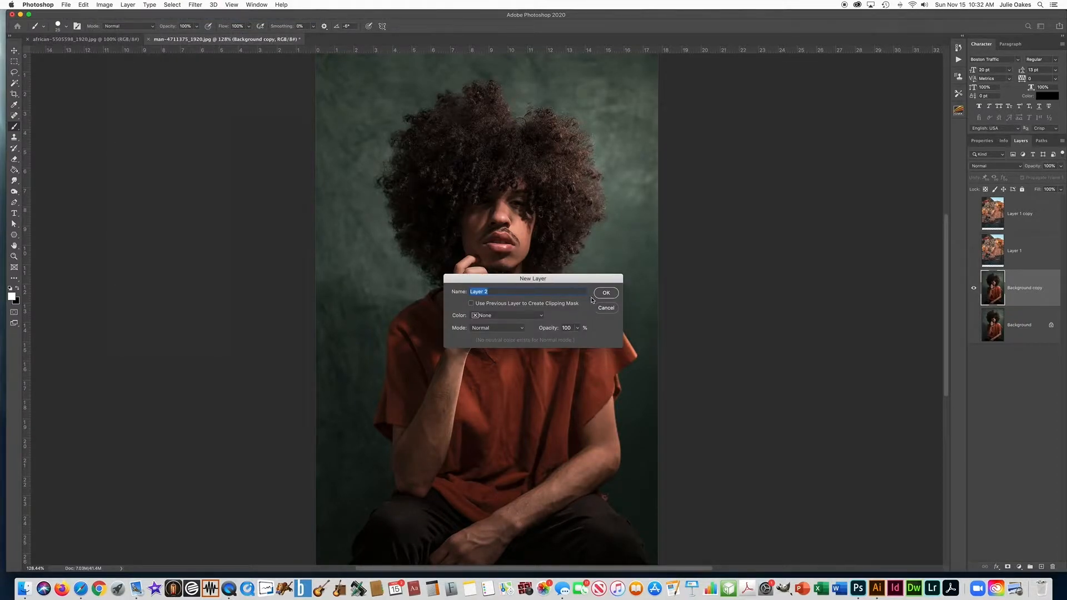
click(605, 294)
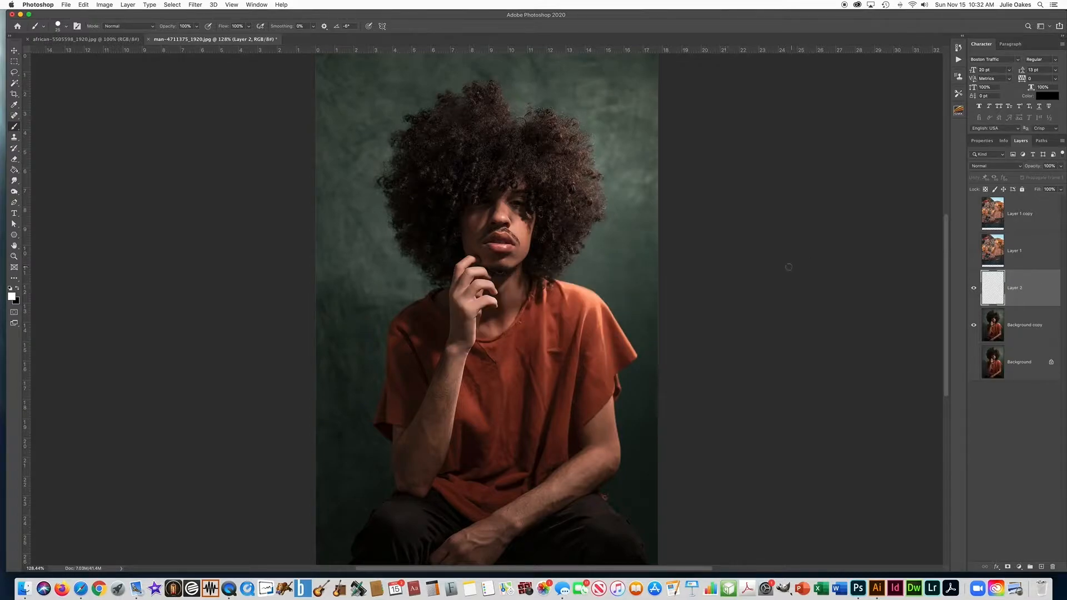
Select the whole canvas and fill the new layer with white at 100% opacity in Normal mode.
click(172, 5)
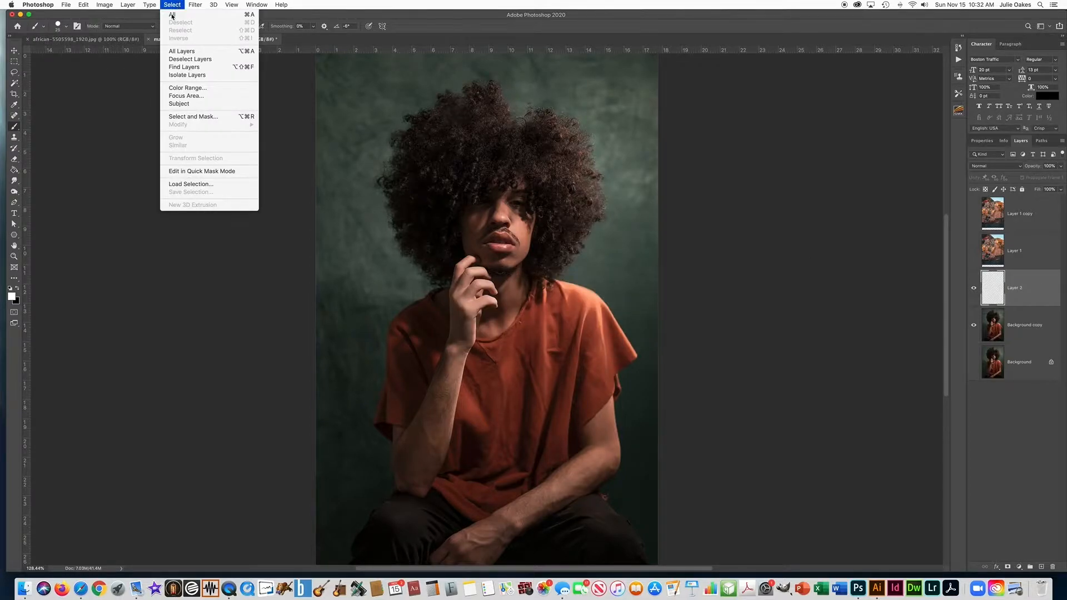
click(173, 15)
click(84, 5)
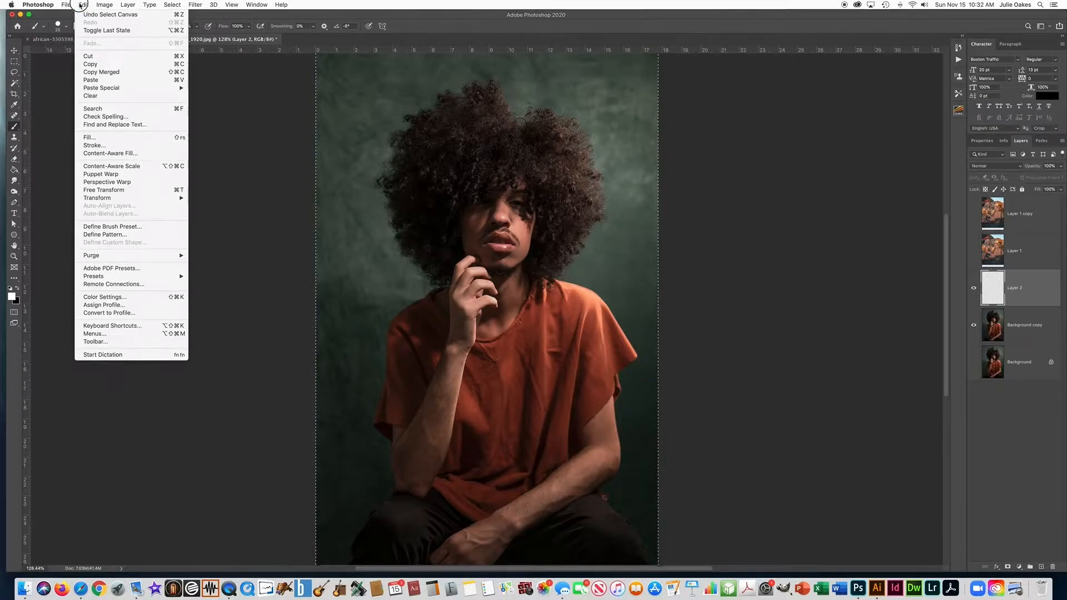
click(87, 137)
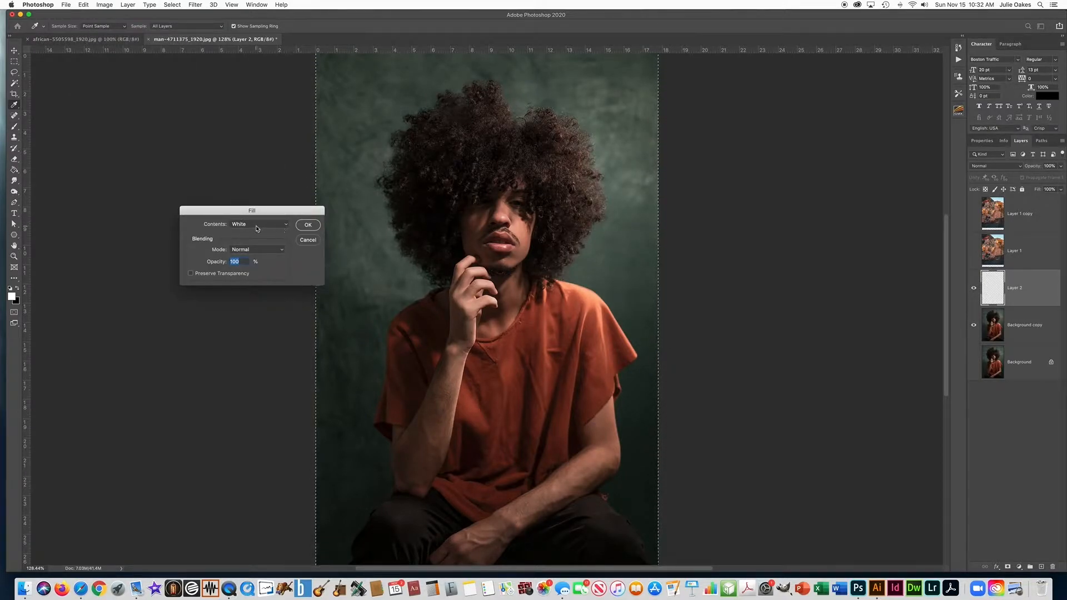
click(308, 225)
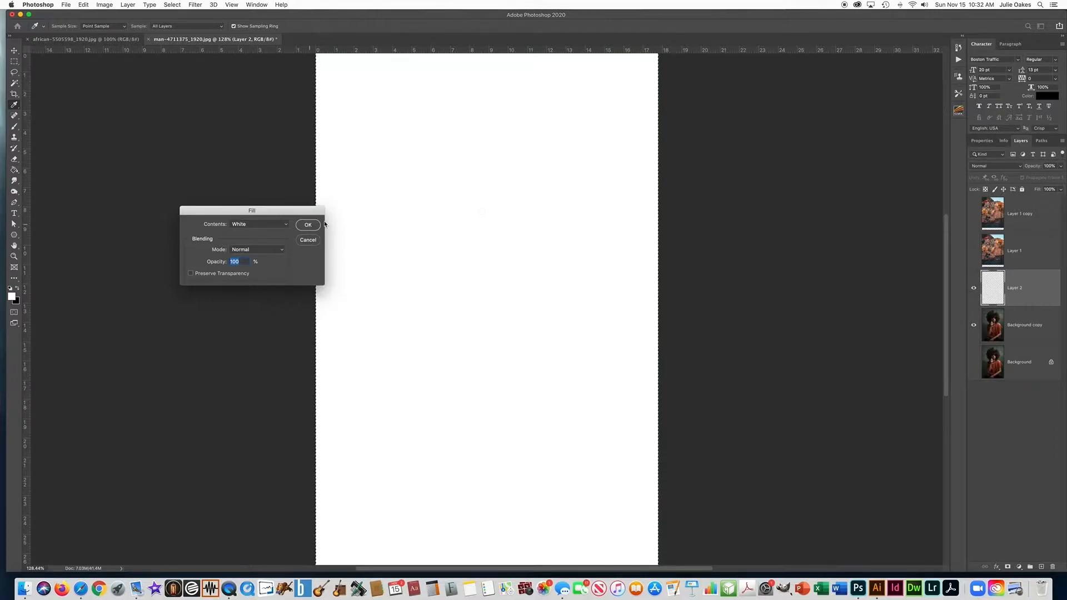
Place the white layer directly beneath Background copy and clear the canvas selection.
key(b)
drag(1011, 289, 1025, 349)
key(super+d)
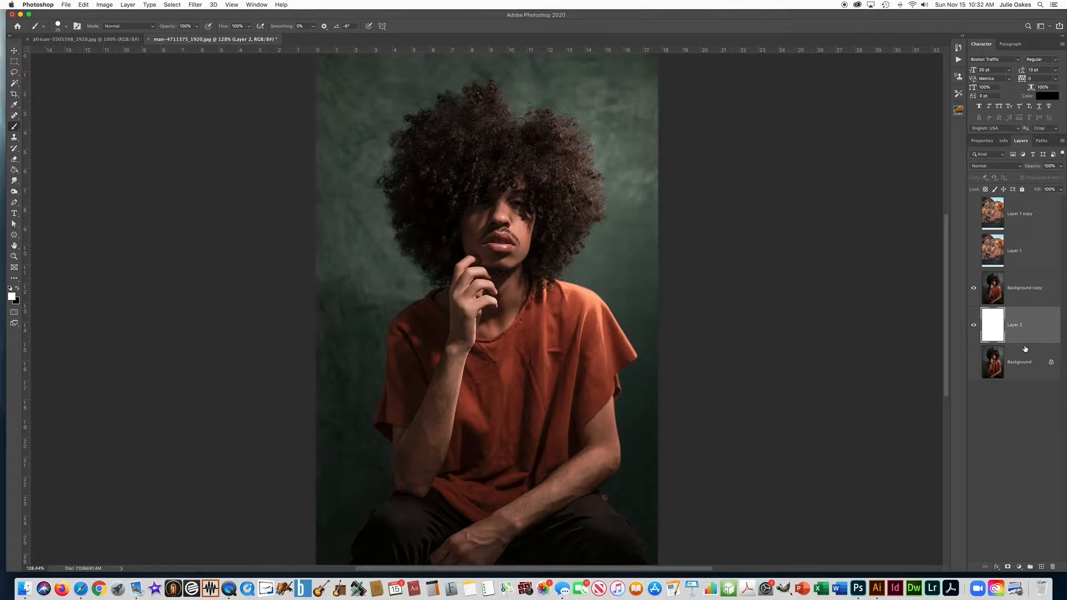
On Background copy, select the man's hair and face with the Quick Selection tool.
click(1029, 289)
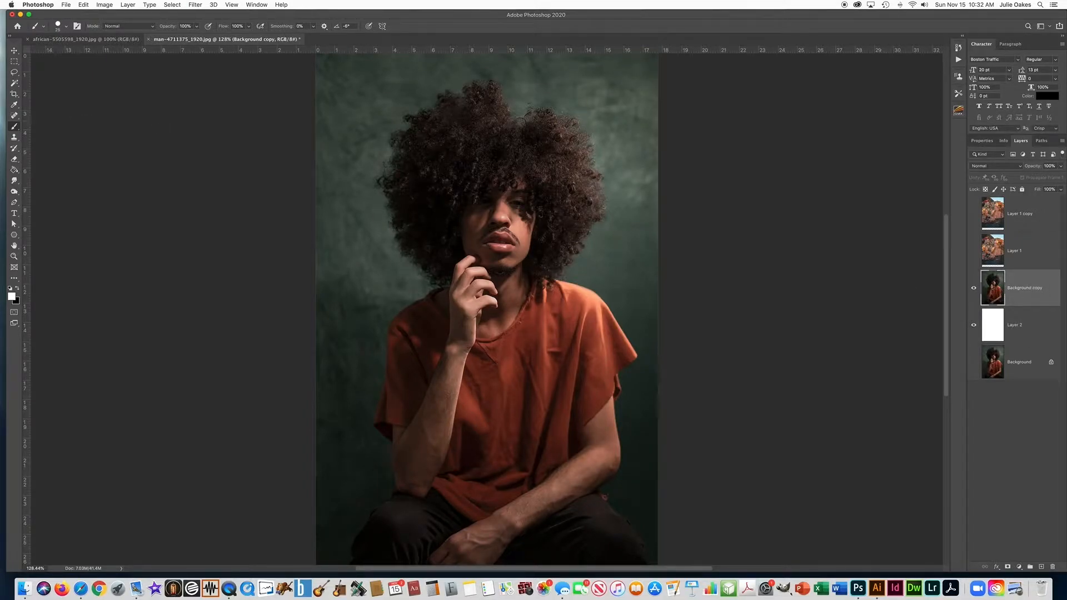
click(15, 83)
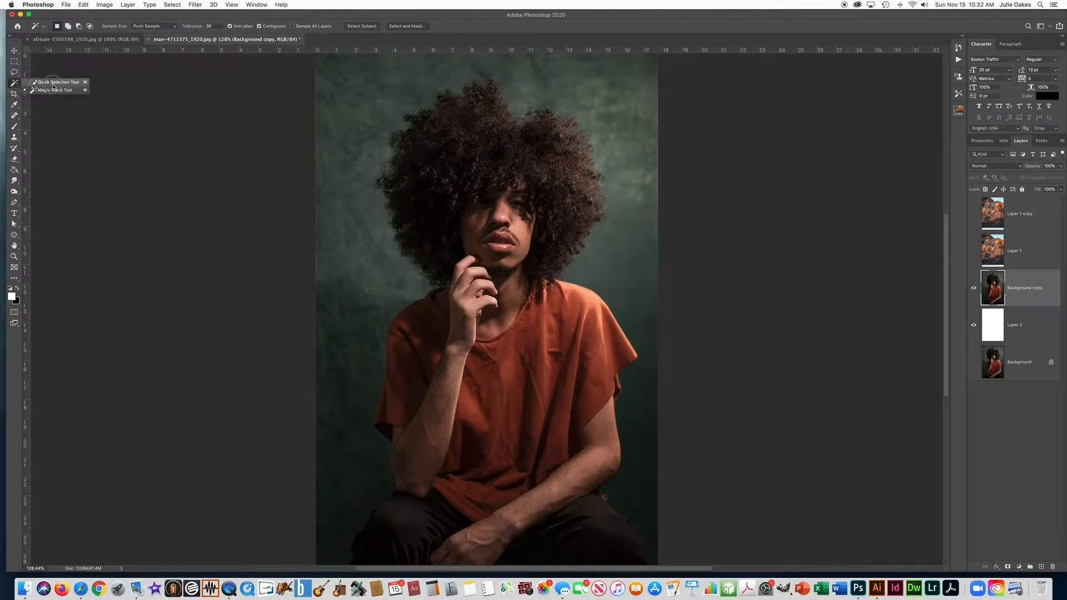
click(38, 83)
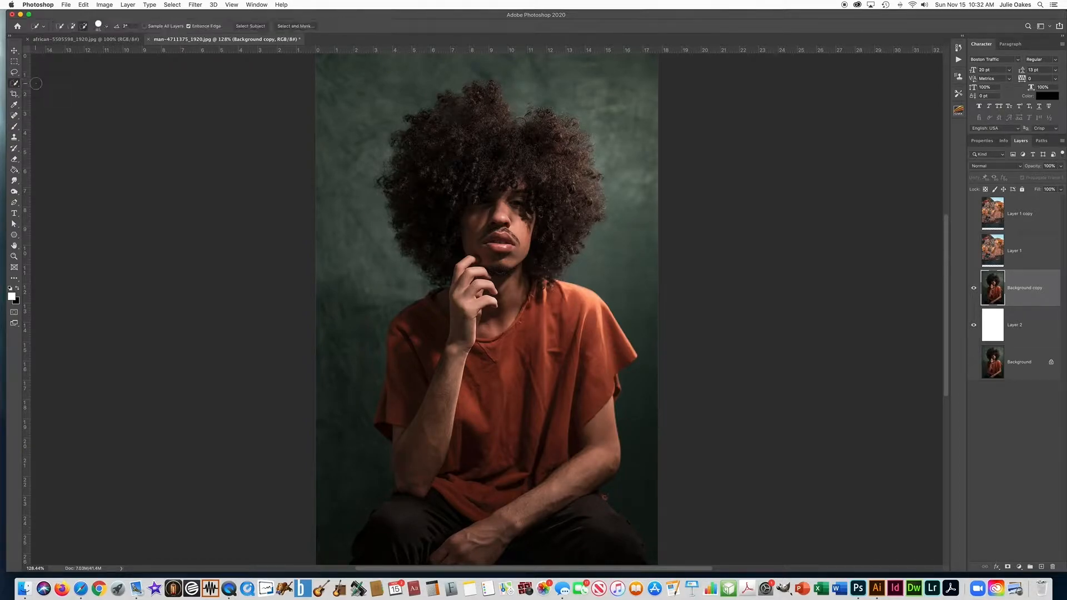
mouse_move(469, 107)
mouse_down()
mouse_move(478, 98)
mouse_move(426, 136)
mouse_move(422, 191)
mouse_move(484, 210)
mouse_move(505, 161)
mouse_move(538, 156)
mouse_move(562, 189)
mouse_move(558, 132)
mouse_move(575, 167)
mouse_move(567, 218)
mouse_move(527, 262)
mouse_move(478, 256)
mouse_up()
scroll(494, 266, right, 1)
click(483, 265)
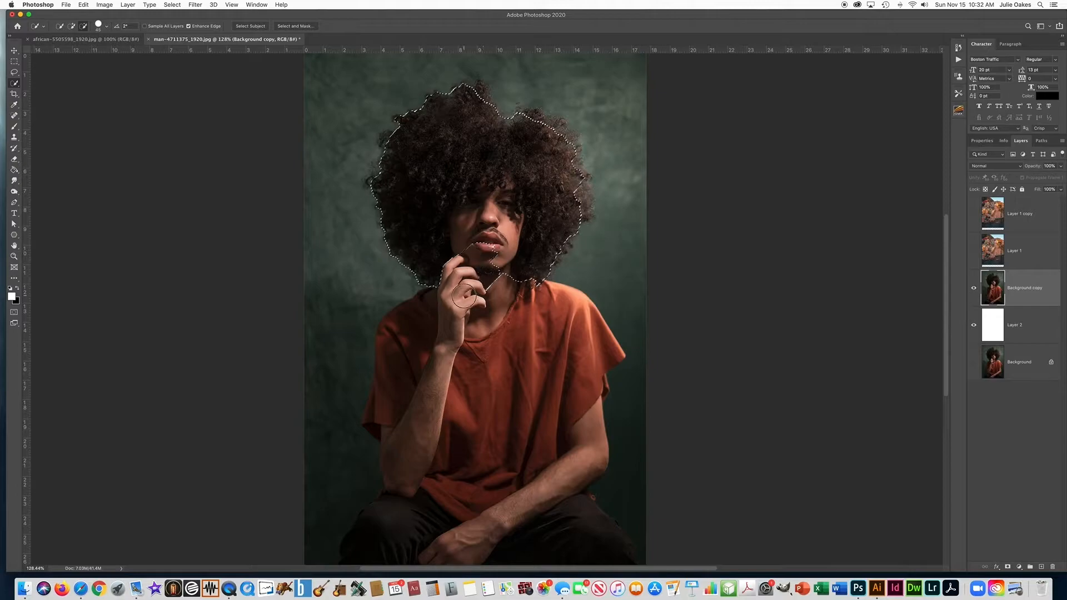
Add the man's lower face, hand, arms, shirt and legs to the selection, undoing the extra stroke along the hair.
click(71, 26)
mouse_move(485, 253)
mouse_down()
mouse_move(461, 254)
mouse_move(478, 312)
mouse_move(476, 252)
mouse_move(446, 323)
mouse_move(446, 266)
mouse_move(466, 284)
mouse_move(454, 260)
mouse_move(458, 304)
mouse_move(439, 309)
mouse_move(439, 291)
mouse_move(397, 338)
mouse_move(399, 371)
mouse_move(428, 427)
mouse_move(424, 527)
mouse_move(527, 521)
mouse_move(540, 455)
mouse_up()
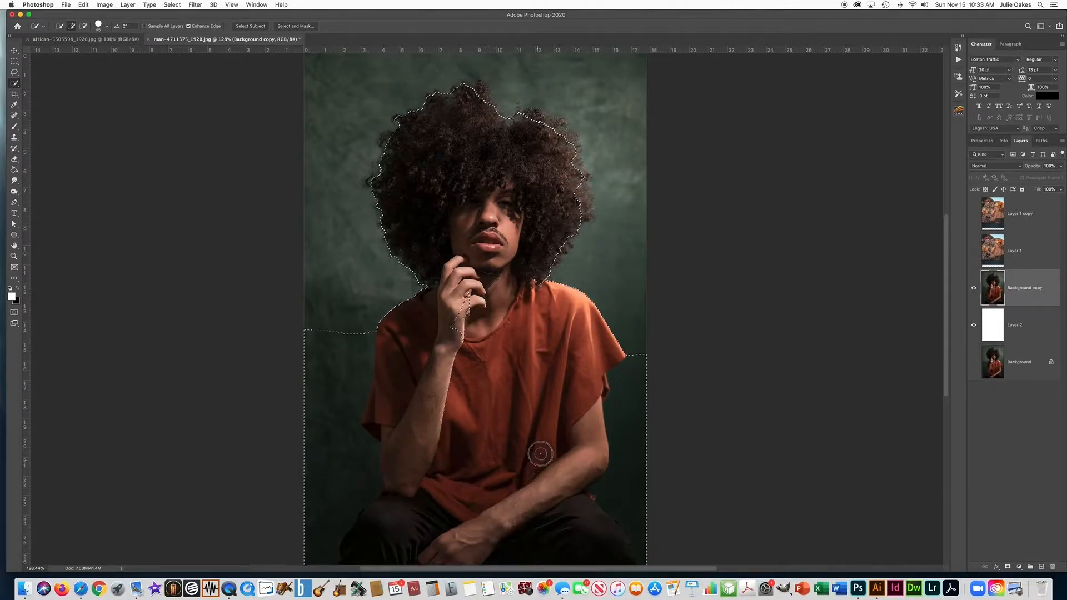
drag(461, 300, 459, 345)
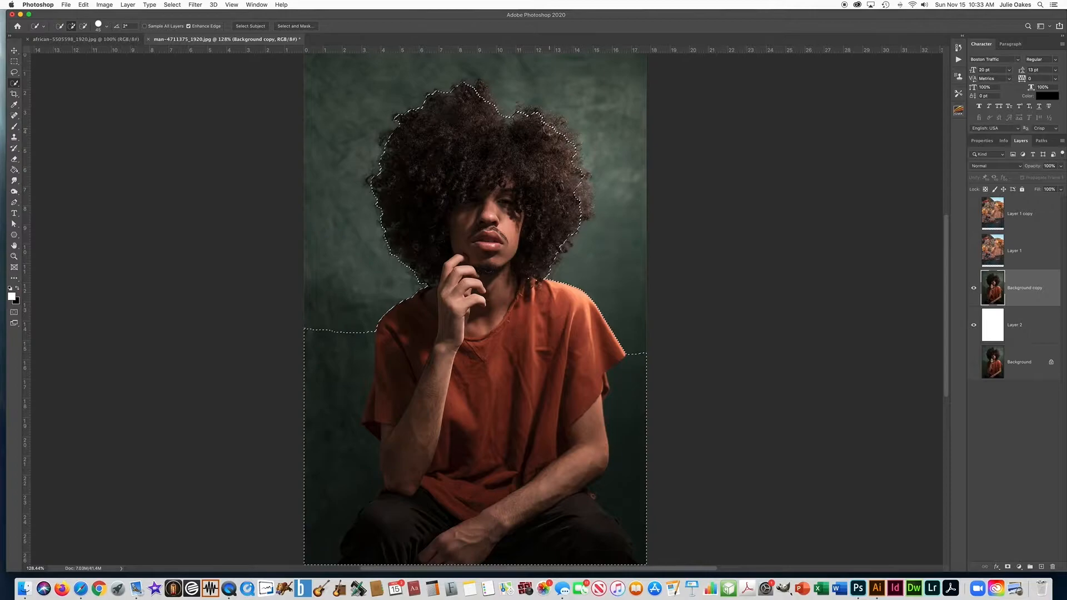
drag(546, 135, 565, 136)
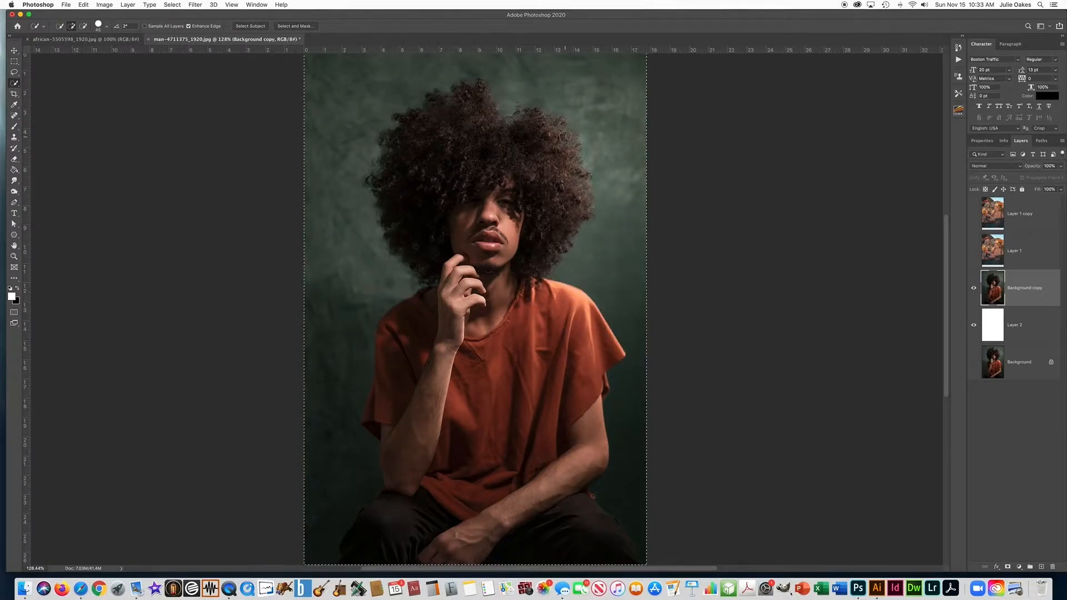
key(super+z)
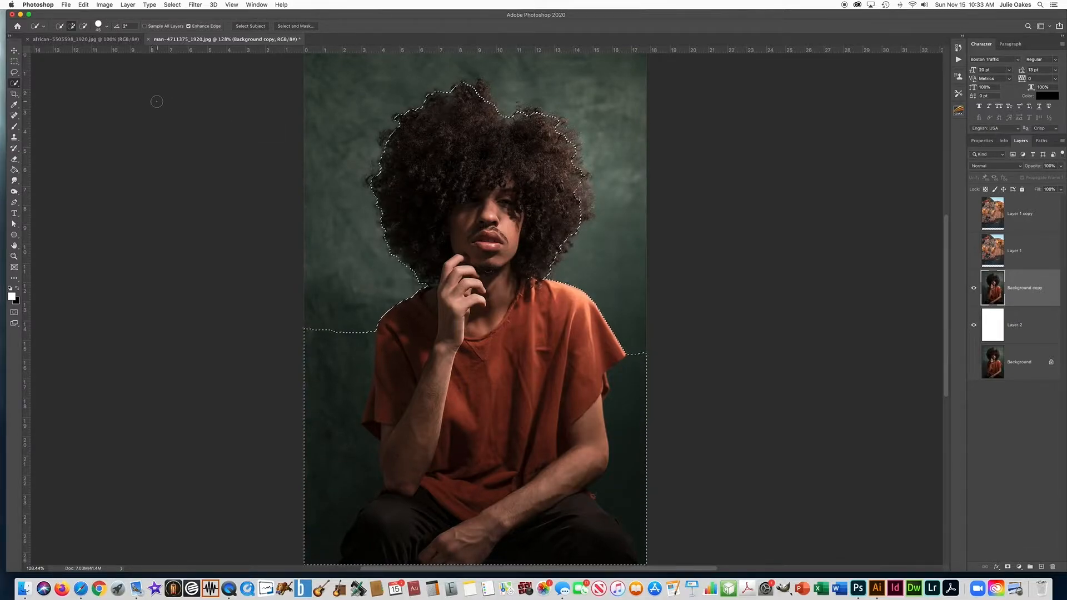
Subtract the green backdrop on both sides of the man's torso and legs from the quick selection.
click(84, 27)
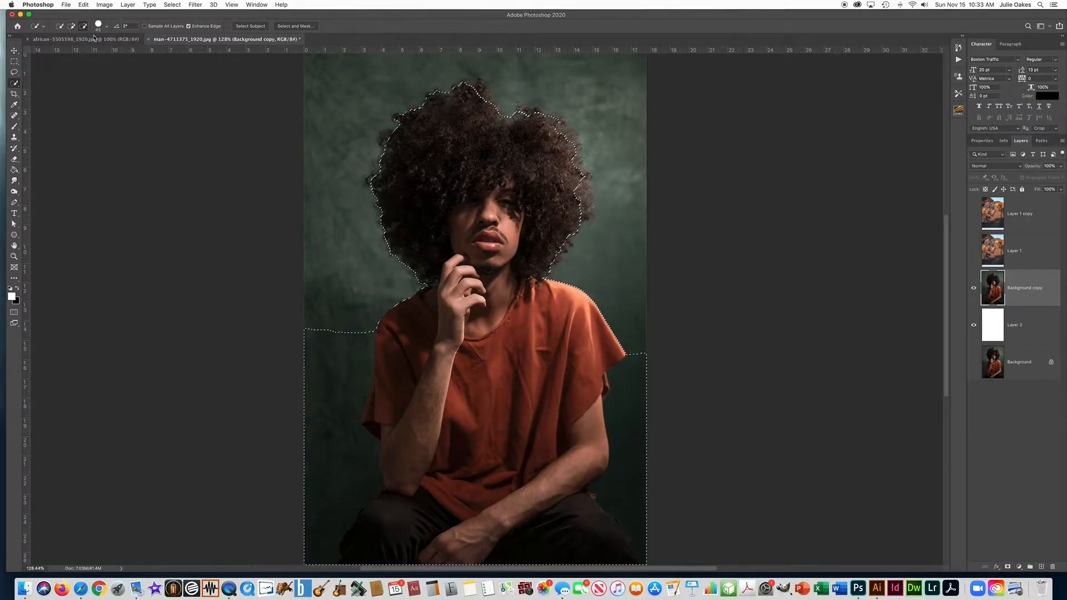
drag(324, 332, 313, 407)
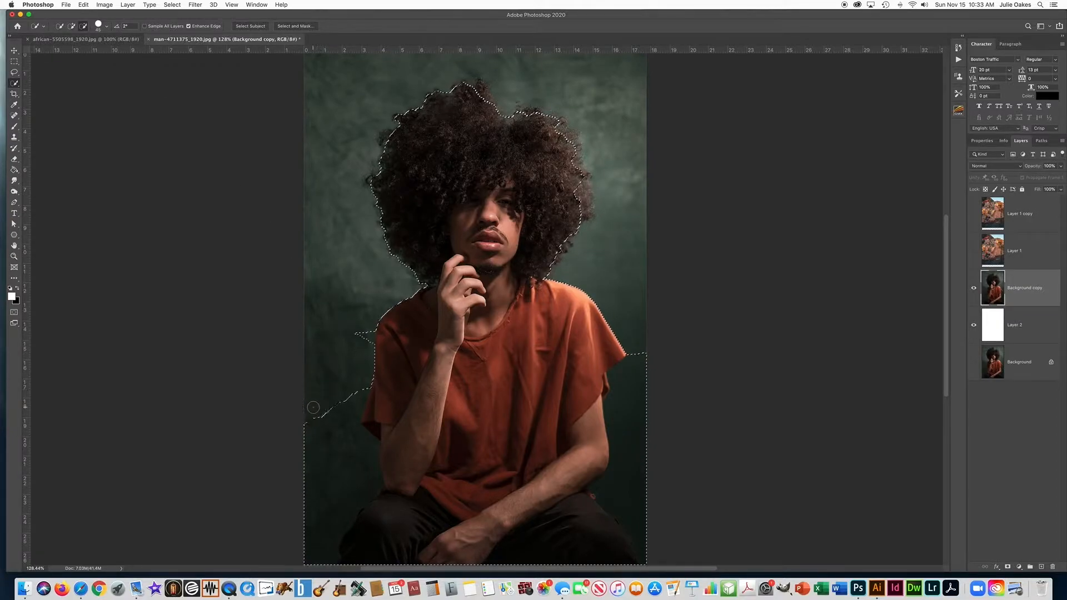
mouse_move(358, 335)
mouse_down()
mouse_move(326, 420)
mouse_move(307, 423)
mouse_move(302, 441)
mouse_move(334, 490)
mouse_move(327, 512)
mouse_up()
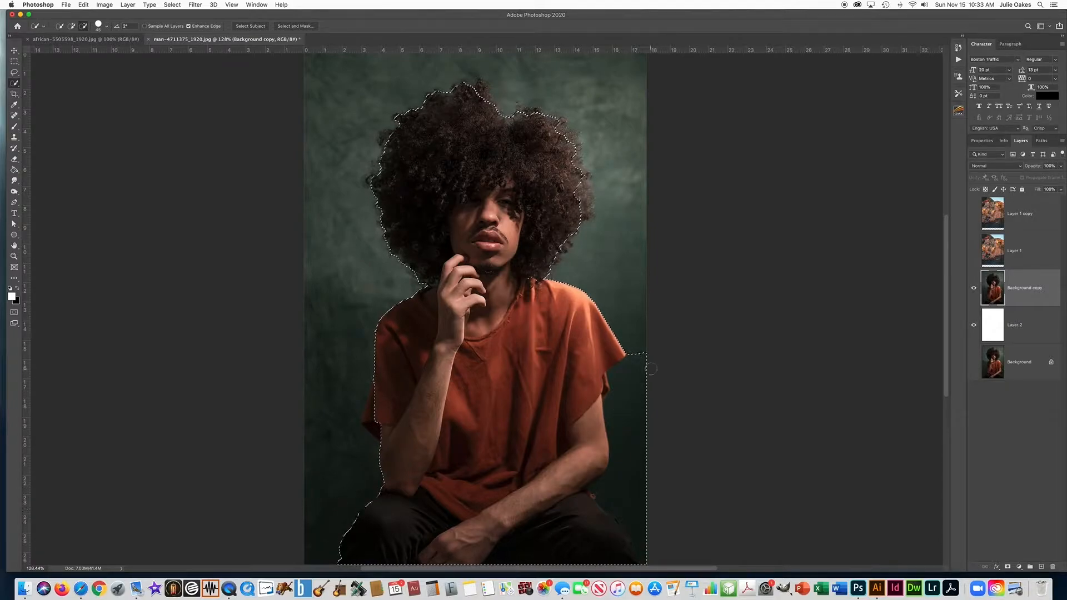
mouse_move(646, 372)
mouse_down()
mouse_move(630, 404)
mouse_move(644, 355)
mouse_move(624, 498)
mouse_move(652, 546)
mouse_up()
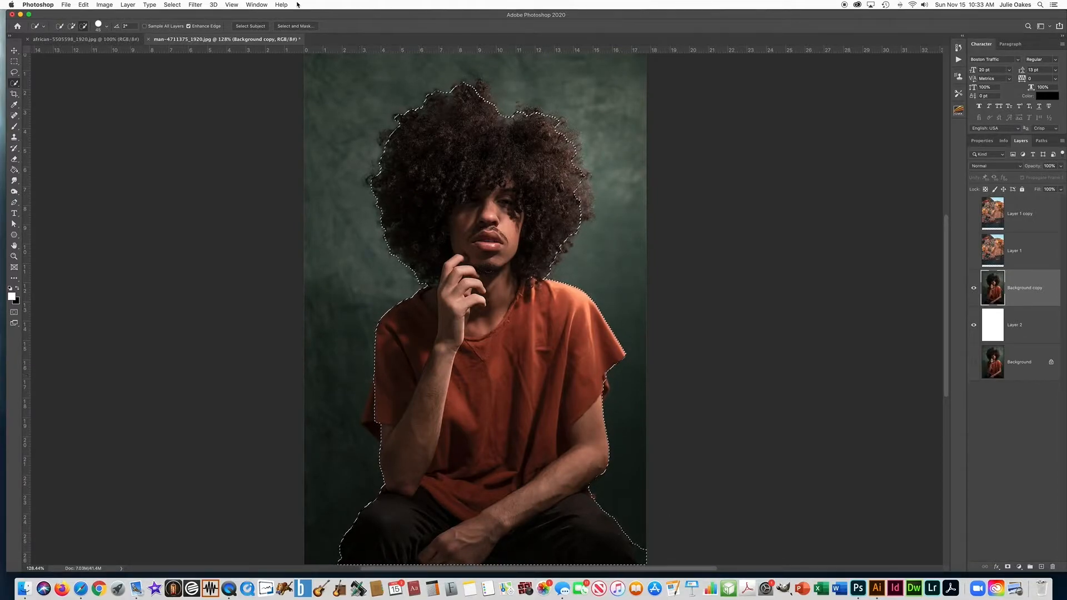
Open the selection in Select and Mask, view it as a red Overlay and set the overlay opacity to 30%.
click(289, 26)
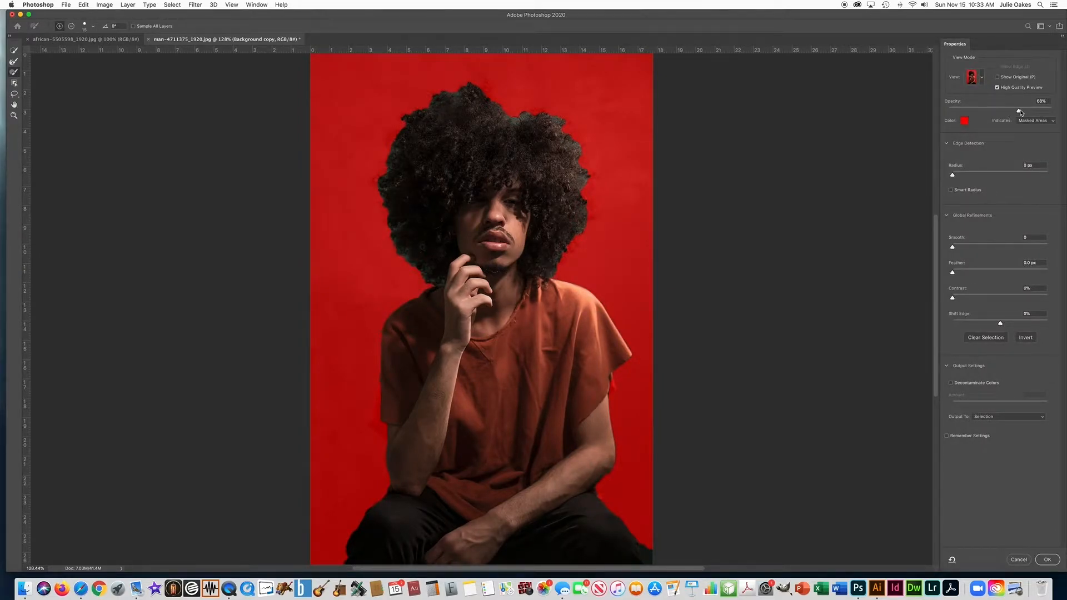
click(982, 79)
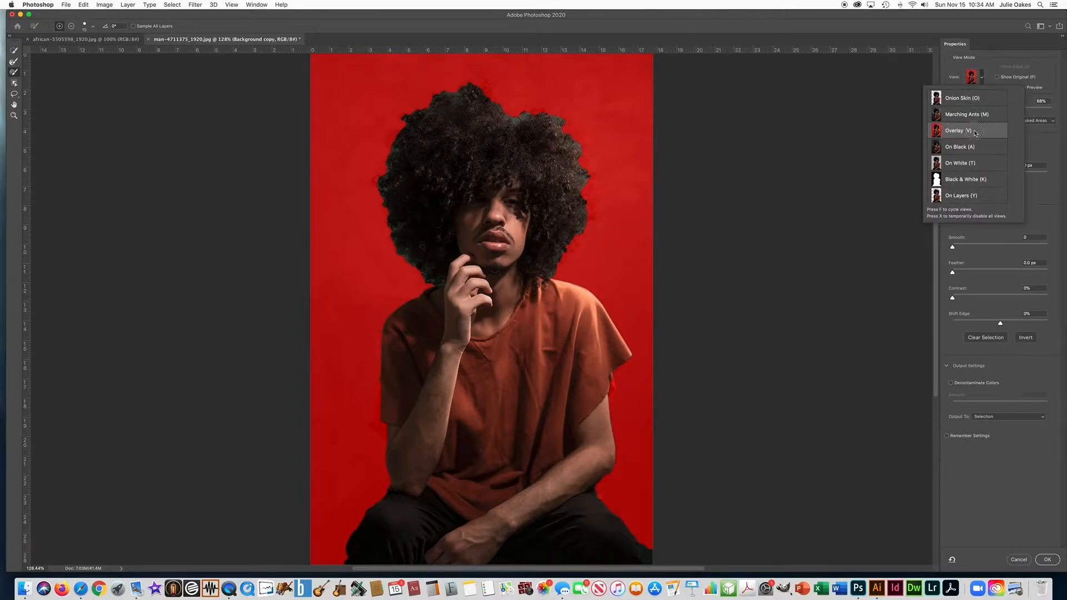
click(943, 130)
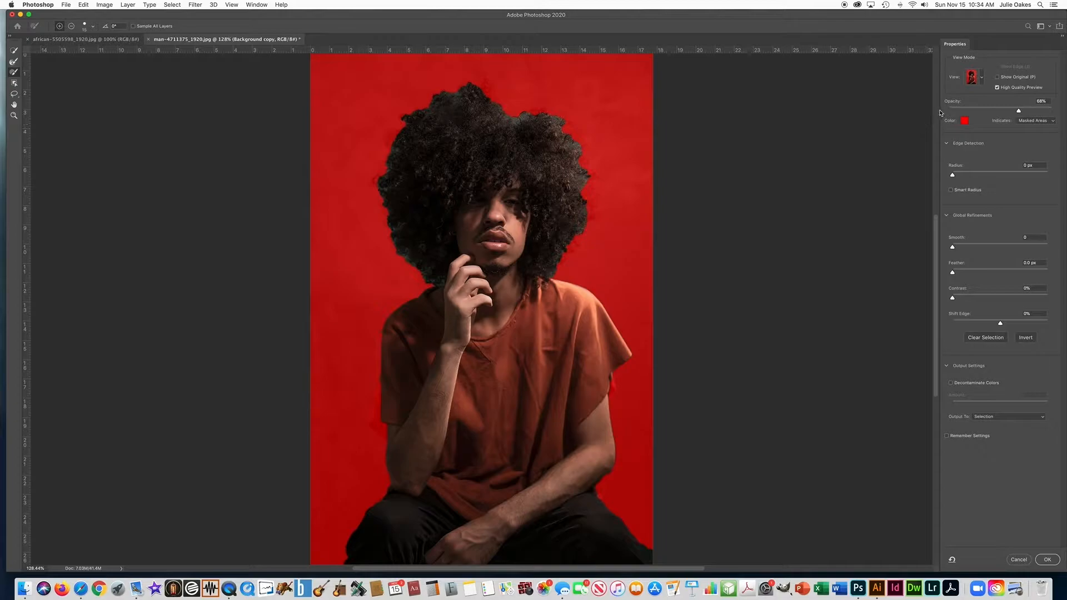
drag(1010, 113, 981, 113)
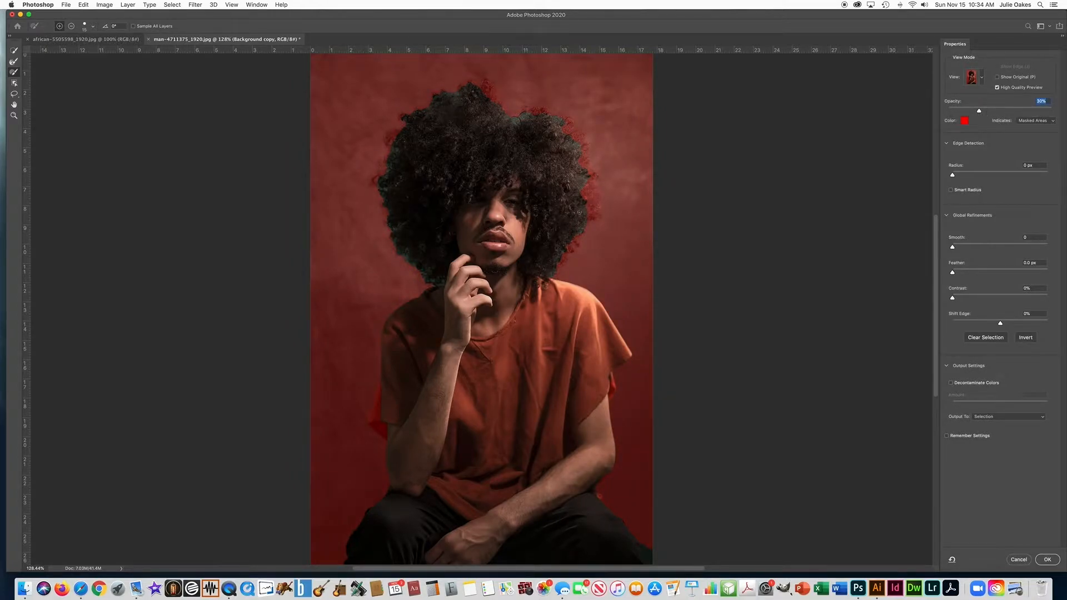
Correct the selection at the shirt sleeve's corner with Quick Selection and brush the hair's outer edges with the Refine Edge Brush.
click(14, 50)
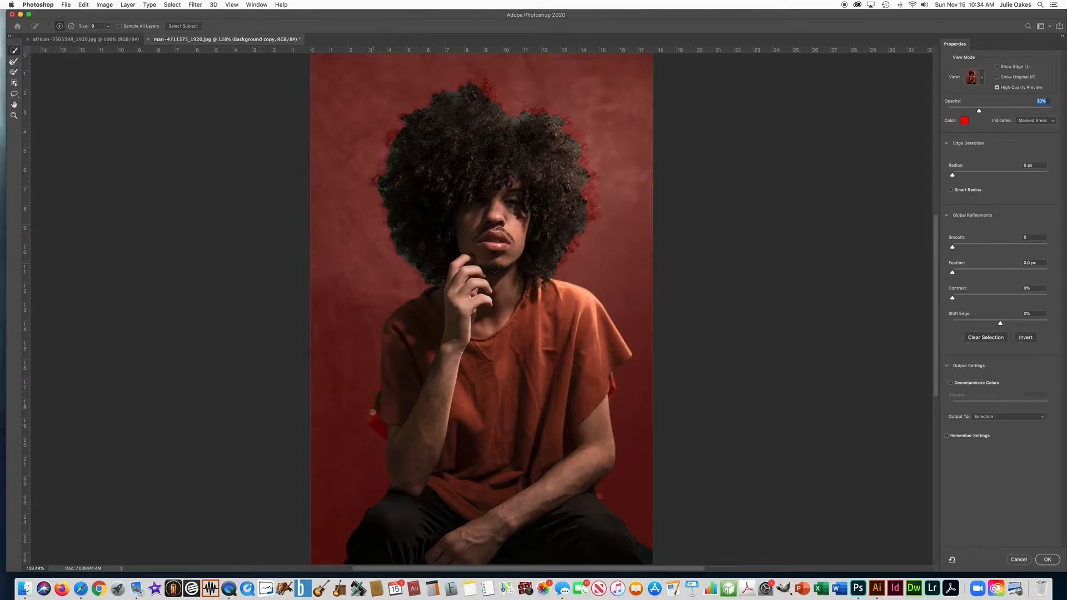
drag(379, 426, 389, 433)
click(14, 62)
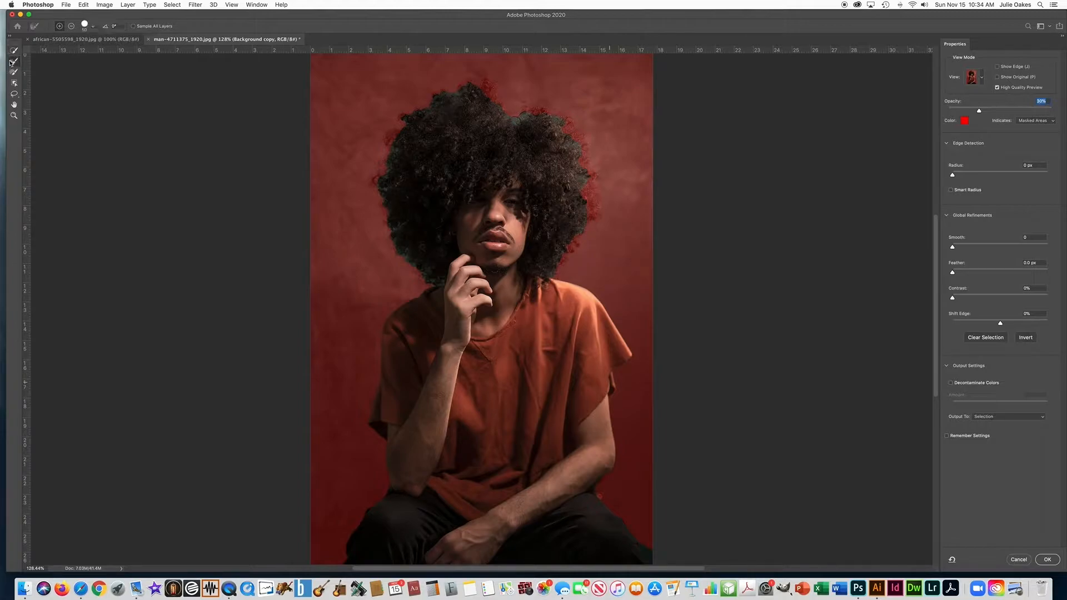
mouse_move(401, 122)
mouse_down()
mouse_move(375, 181)
mouse_move(386, 228)
mouse_move(429, 279)
mouse_up()
mouse_move(424, 106)
mouse_down()
mouse_move(486, 83)
mouse_move(521, 120)
mouse_move(525, 100)
mouse_move(579, 121)
mouse_move(580, 138)
mouse_move(566, 125)
mouse_move(583, 141)
mouse_move(594, 216)
mouse_move(580, 182)
mouse_move(584, 222)
mouse_move(548, 274)
mouse_move(594, 173)
mouse_move(589, 213)
mouse_move(568, 143)
mouse_up()
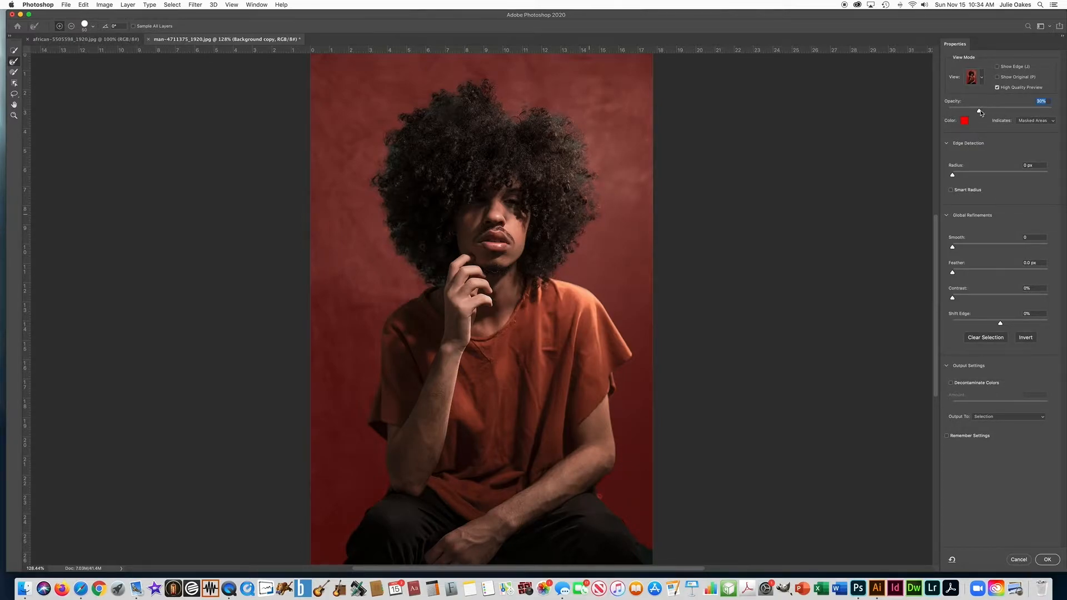
Check the cutout at 100% overlay opacity, set the overlay to 61% and output the refined selection.
drag(981, 113, 1054, 114)
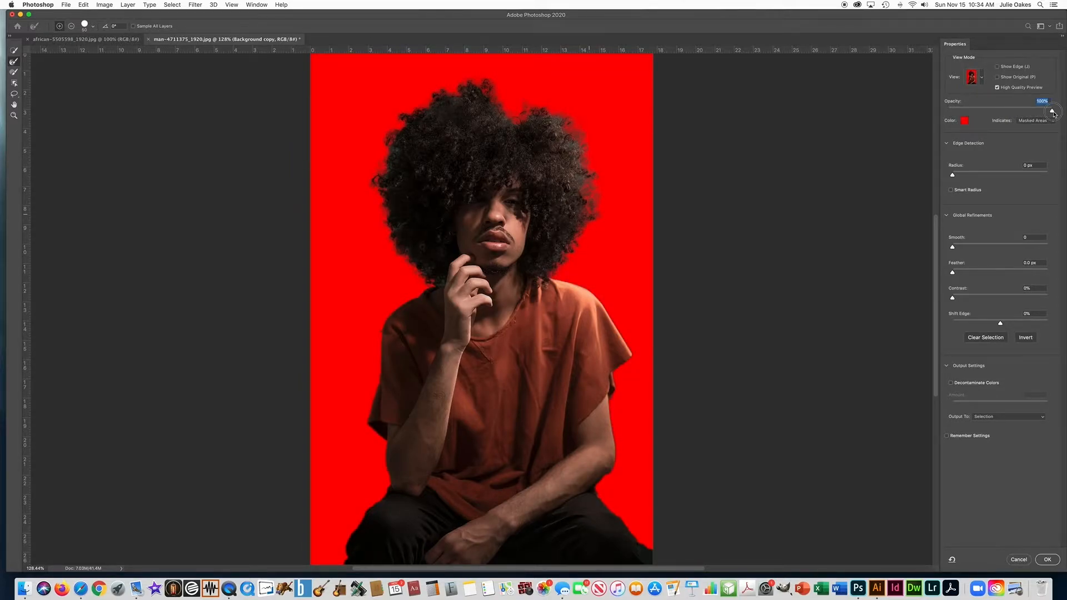
drag(1054, 114, 1013, 116)
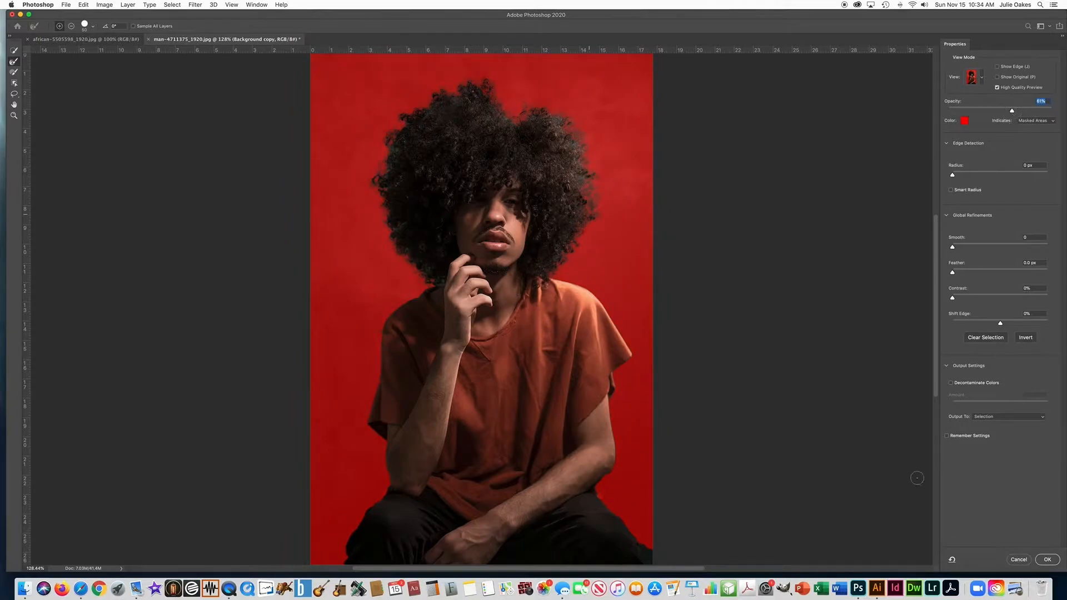
click(1047, 560)
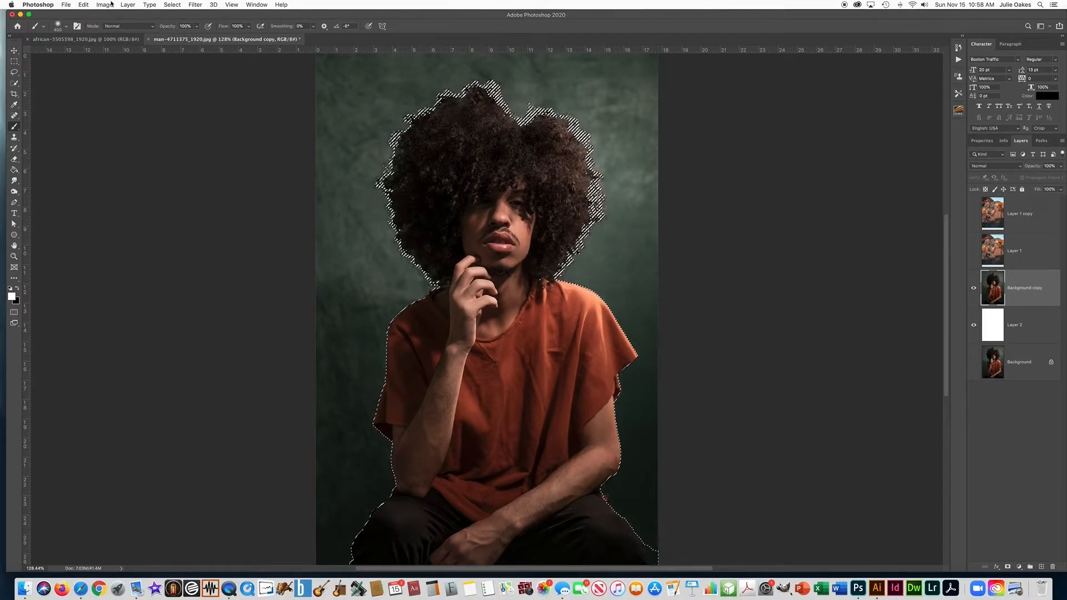
Add a layer mask to Background copy that reveals only the selected man.
click(129, 5)
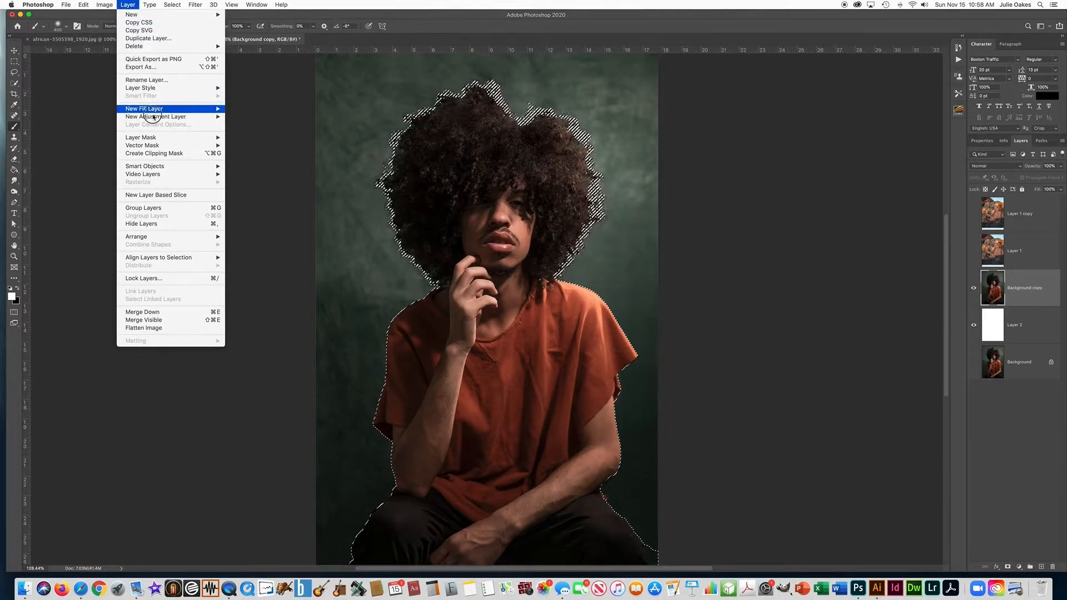
mouse_move(158, 143)
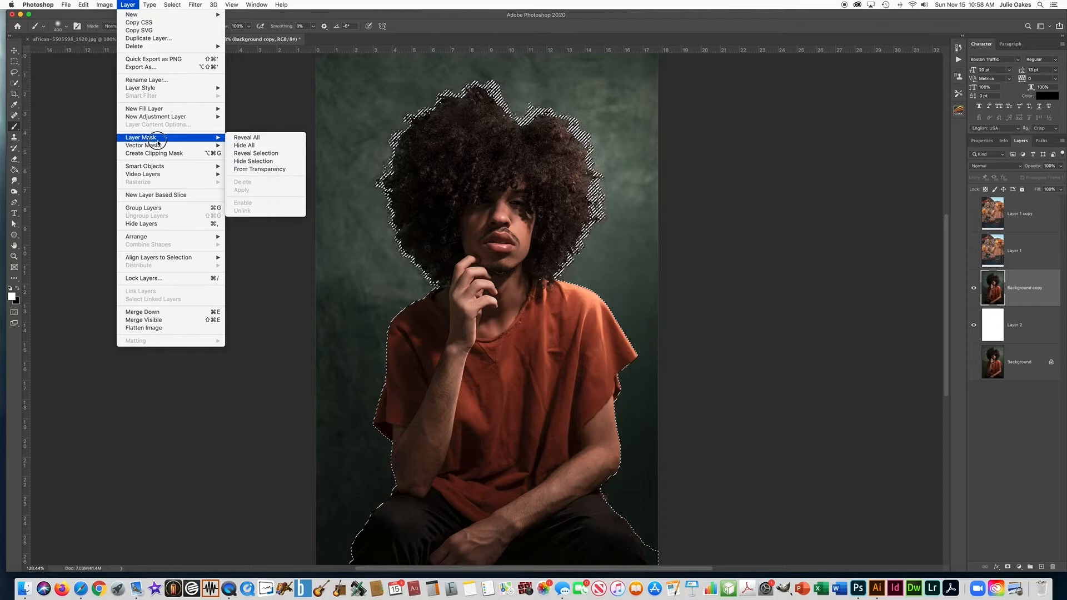
click(240, 154)
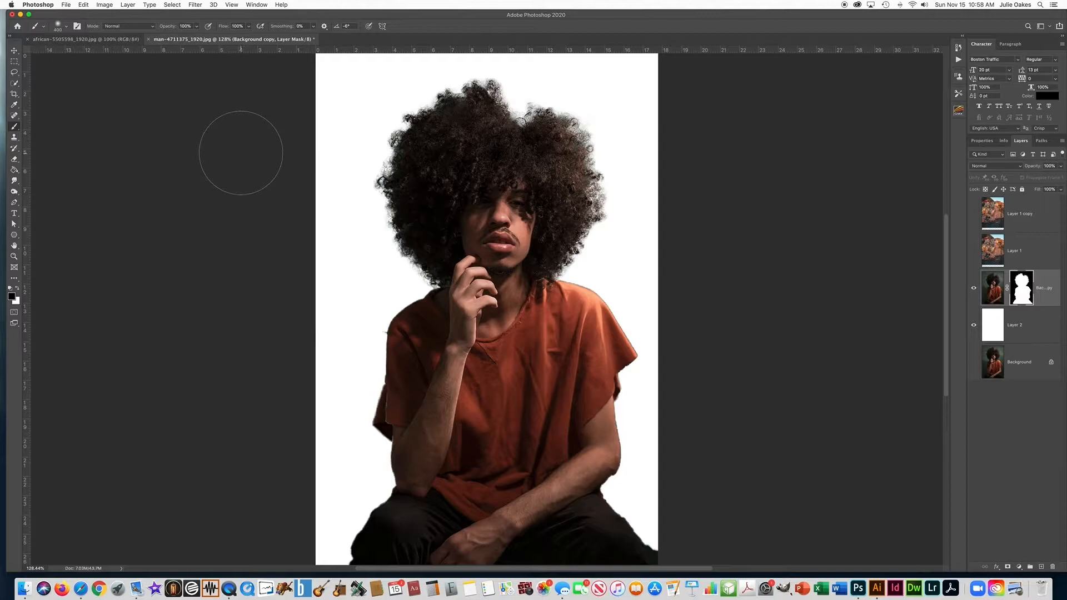
Load the Background copy Mask as a new selection.
click(172, 5)
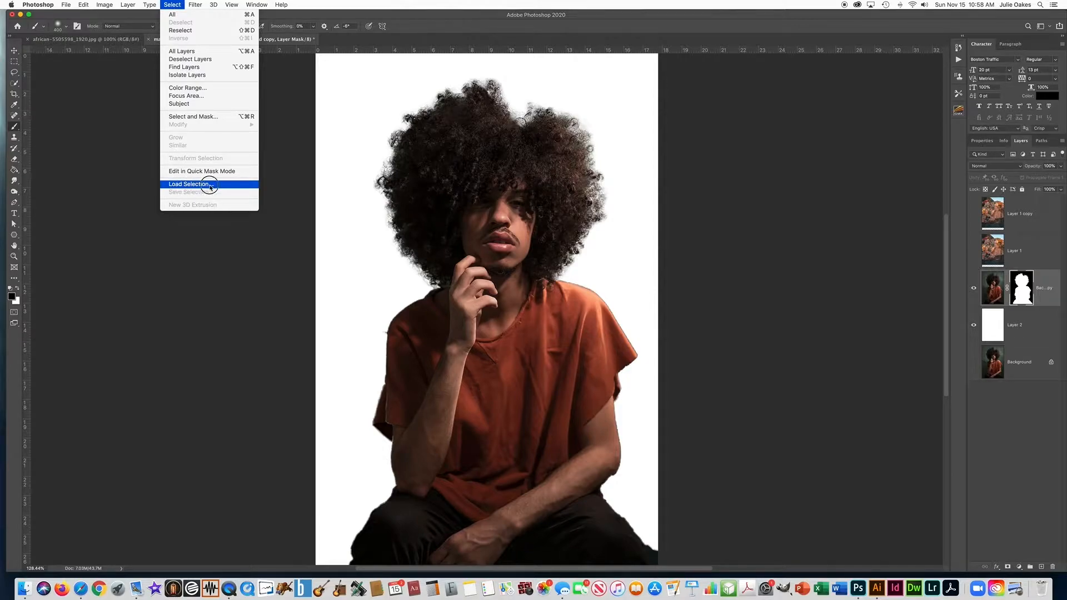
click(181, 185)
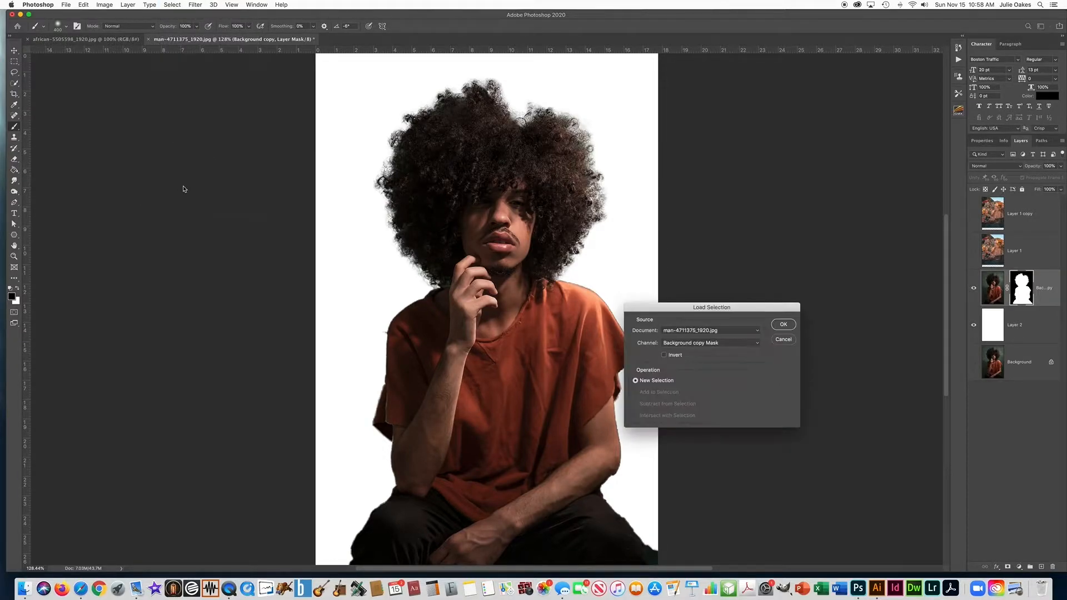
click(784, 324)
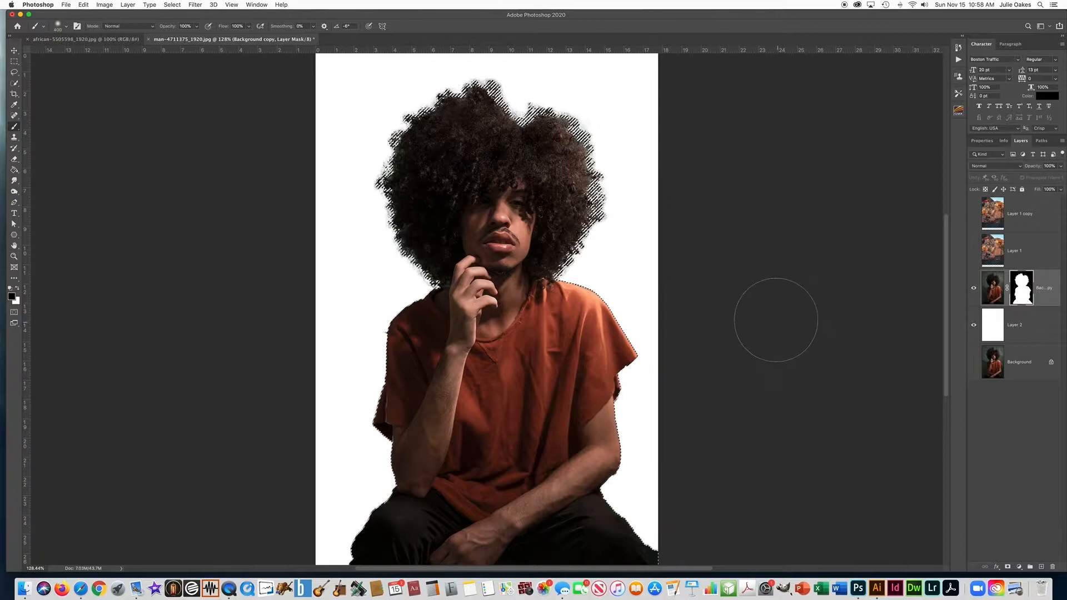
Show the coastal-town picture on Layer 1 and add a layer mask that reveals the man-shaped selection.
click(1023, 259)
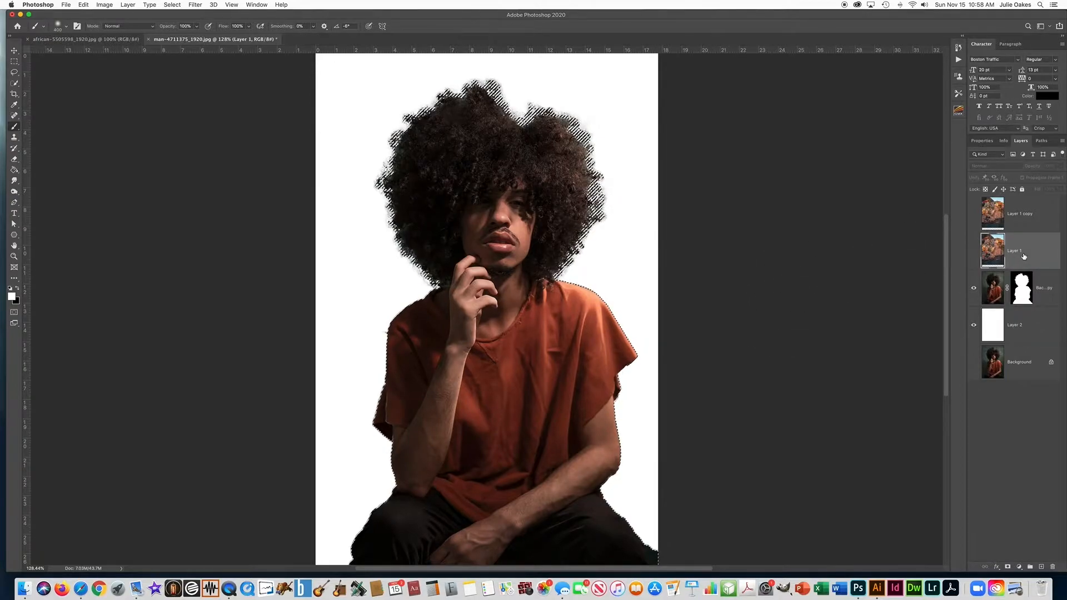
click(973, 251)
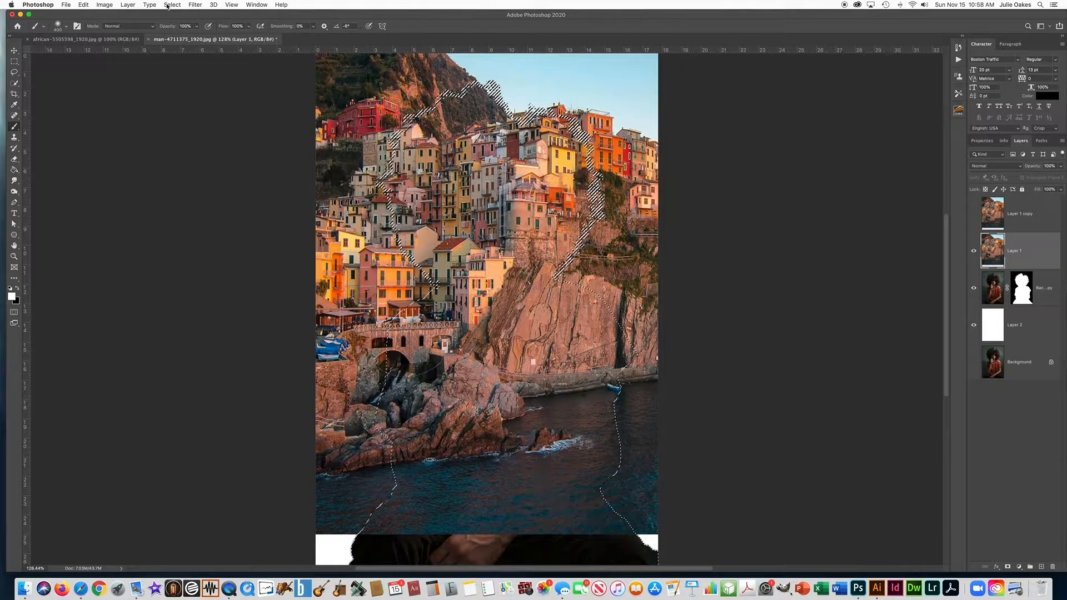
click(129, 5)
mouse_move(155, 138)
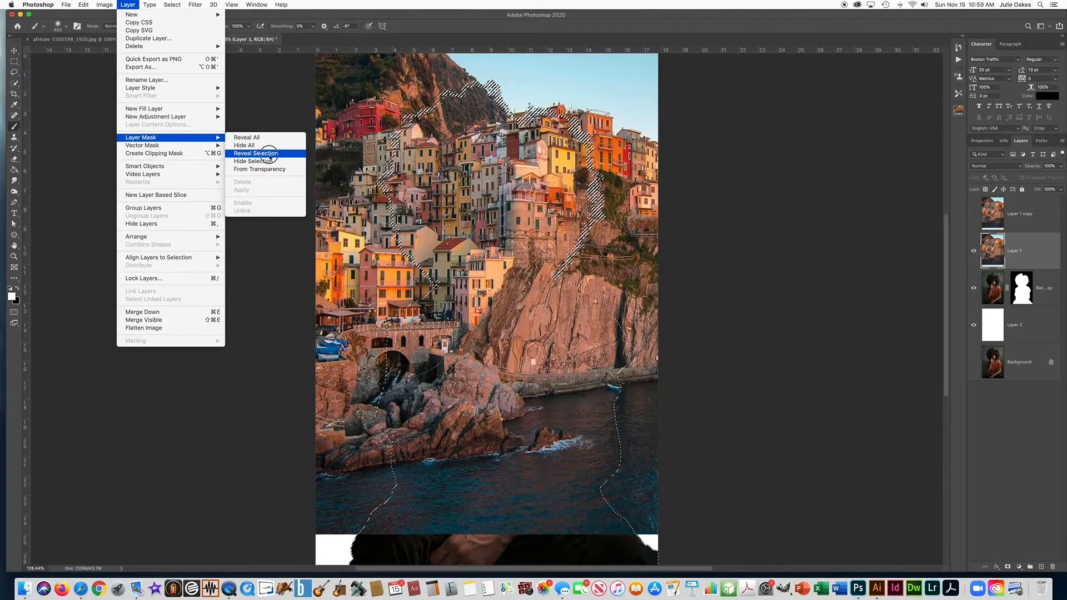
click(275, 157)
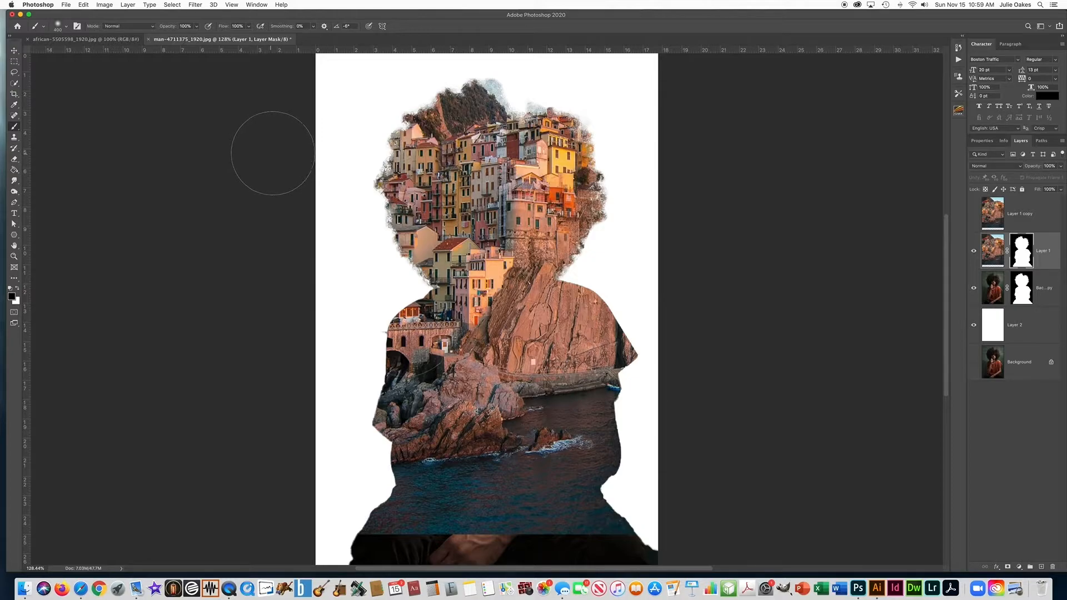
click(973, 252)
click(973, 252)
click(973, 252)
click(973, 251)
Set up the Brush tool with 0% hardness, 28% opacity and black as the foreground color.
click(58, 27)
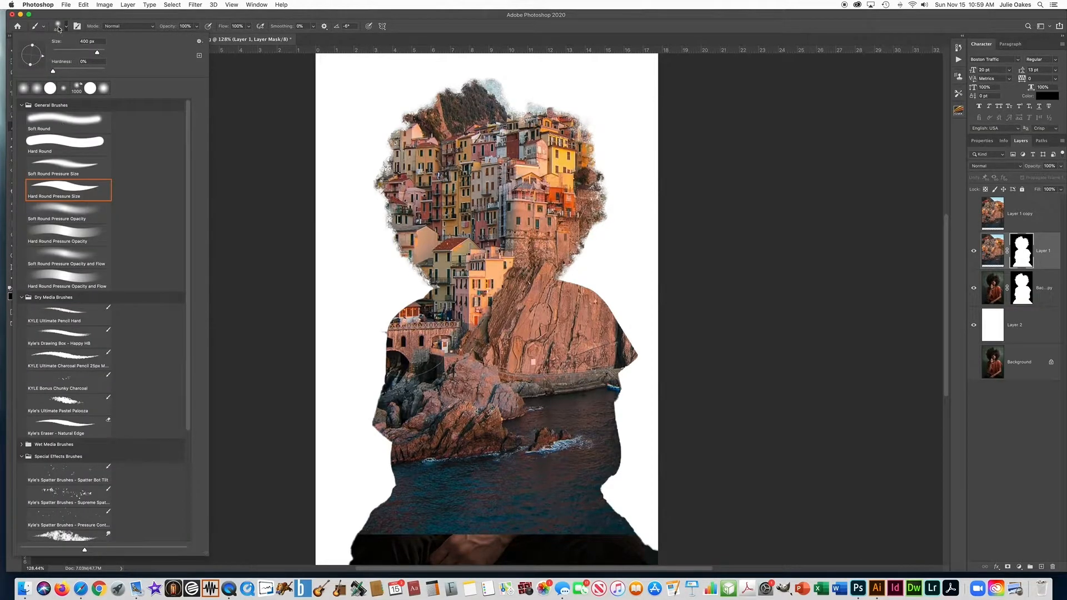
click(58, 28)
click(65, 29)
drag(100, 54, 98, 54)
click(52, 72)
click(196, 27)
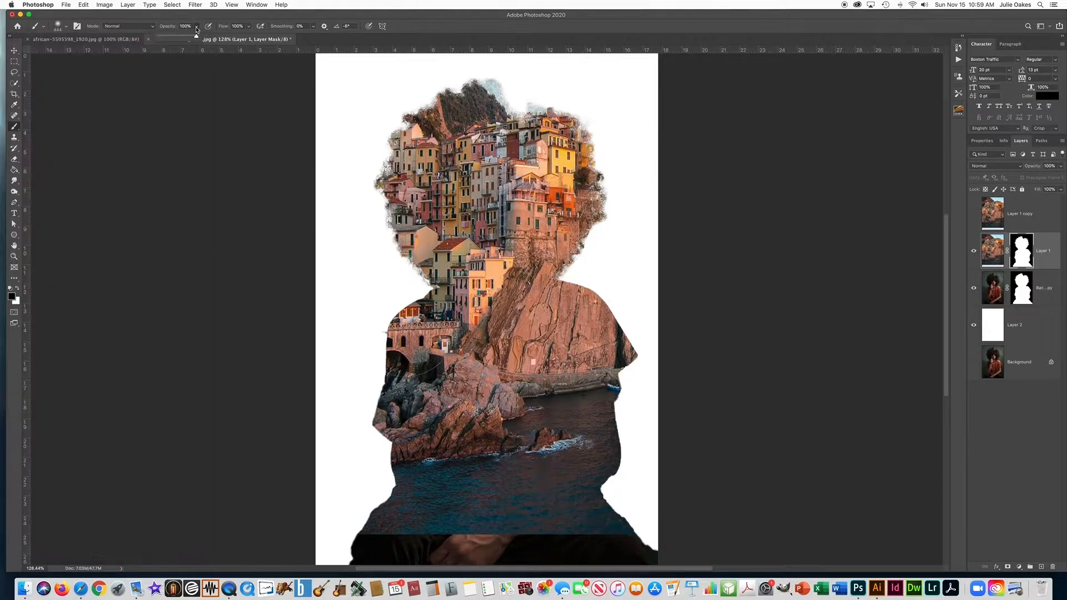
drag(195, 40, 170, 40)
click(12, 297)
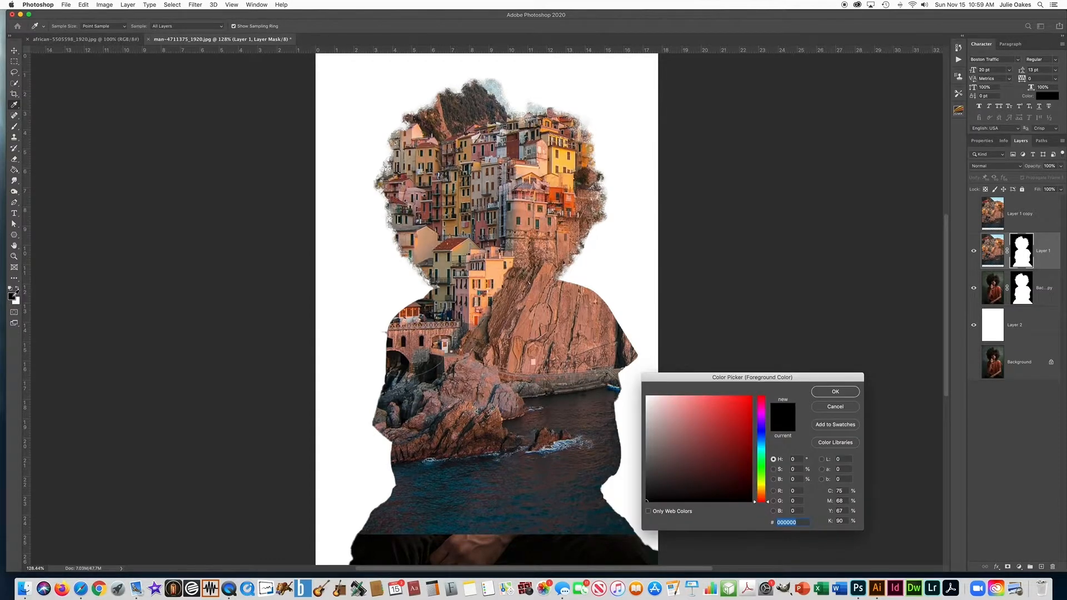
click(832, 393)
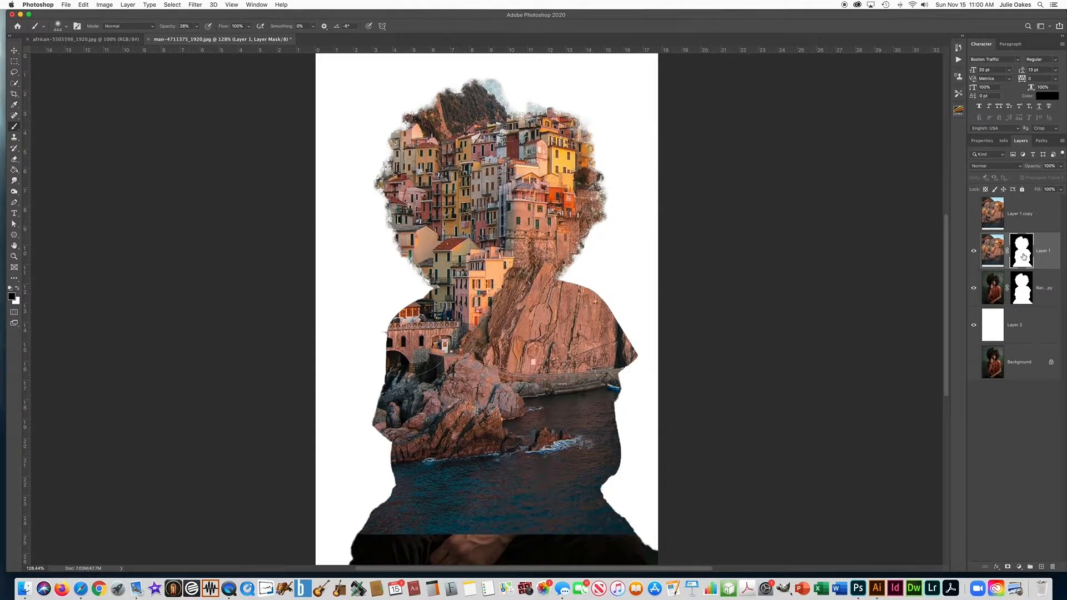
Paint black on Layer 1's mask over the center of the head to reveal the man's face.
click(501, 217)
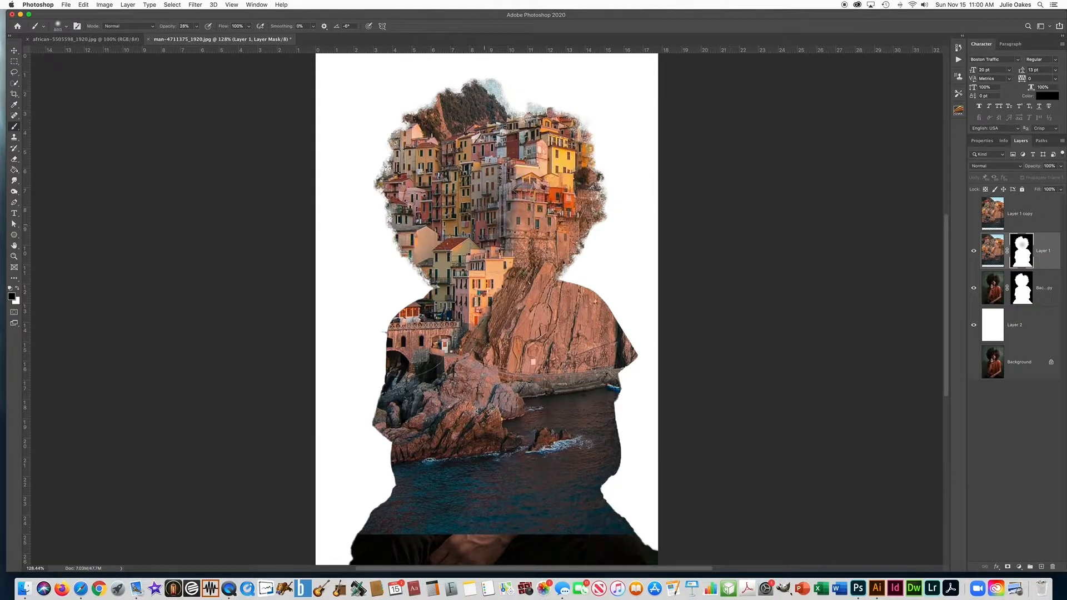
click(481, 217)
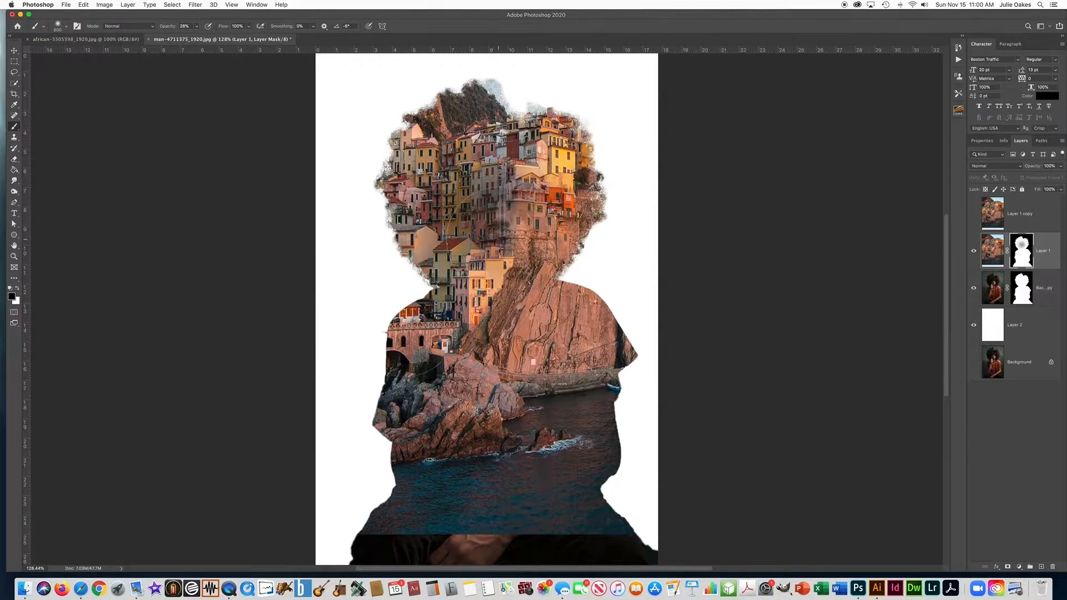
click(499, 240)
click(508, 236)
click(477, 235)
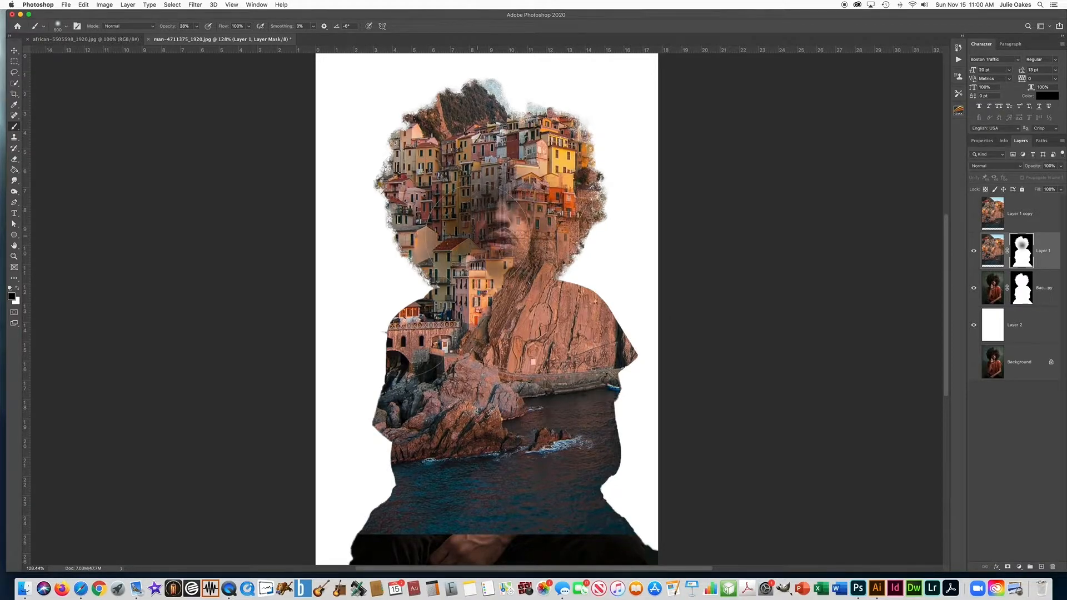
click(481, 203)
click(511, 203)
key(bracketright)
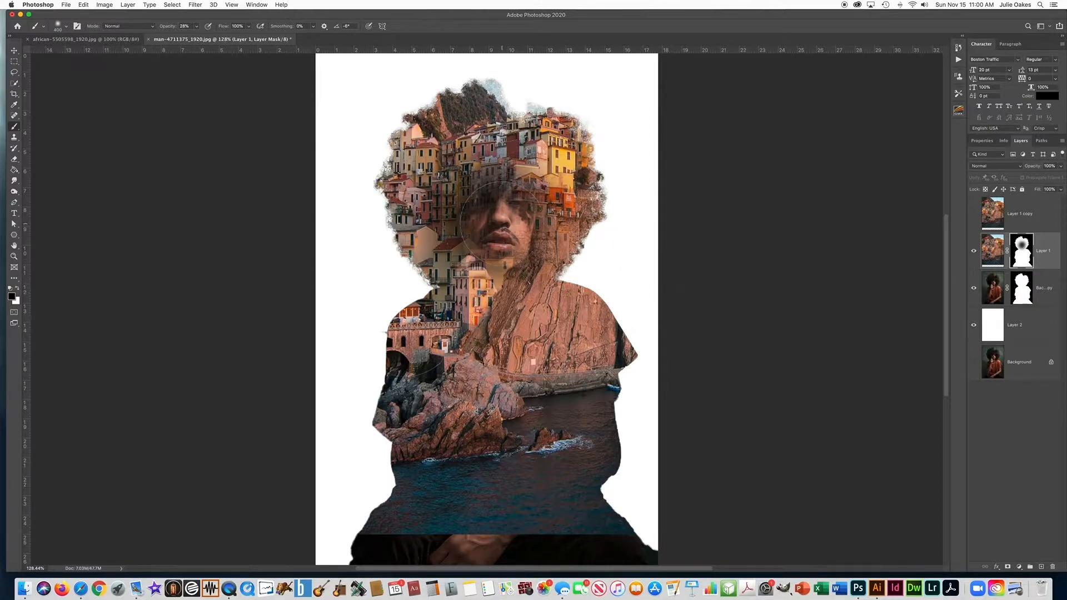
Paint on Layer 1's mask over the chin and raised hand to bring them out.
click(481, 259)
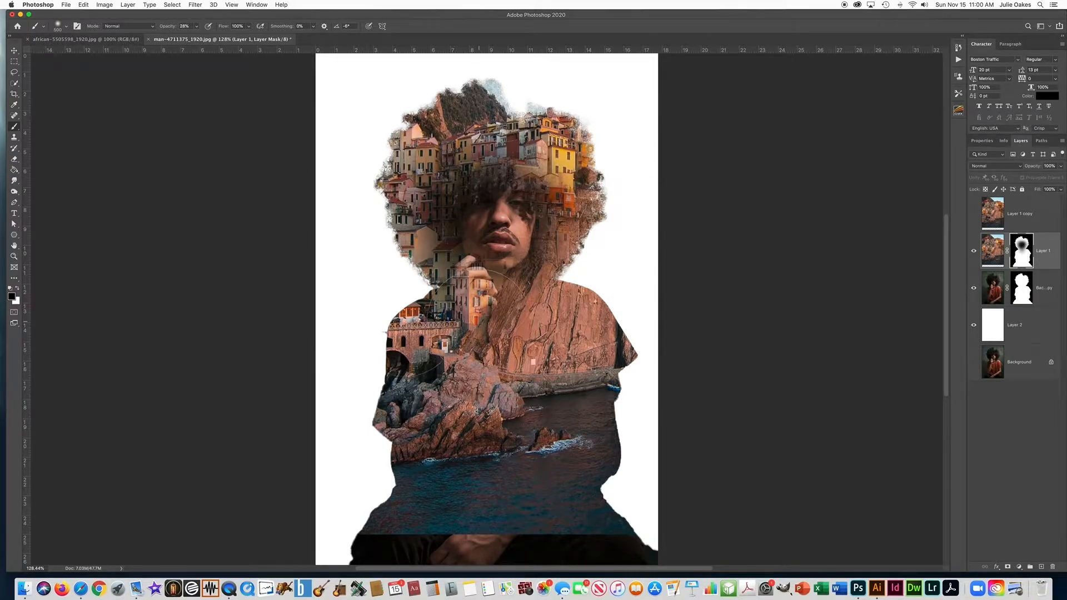
click(471, 335)
click(470, 339)
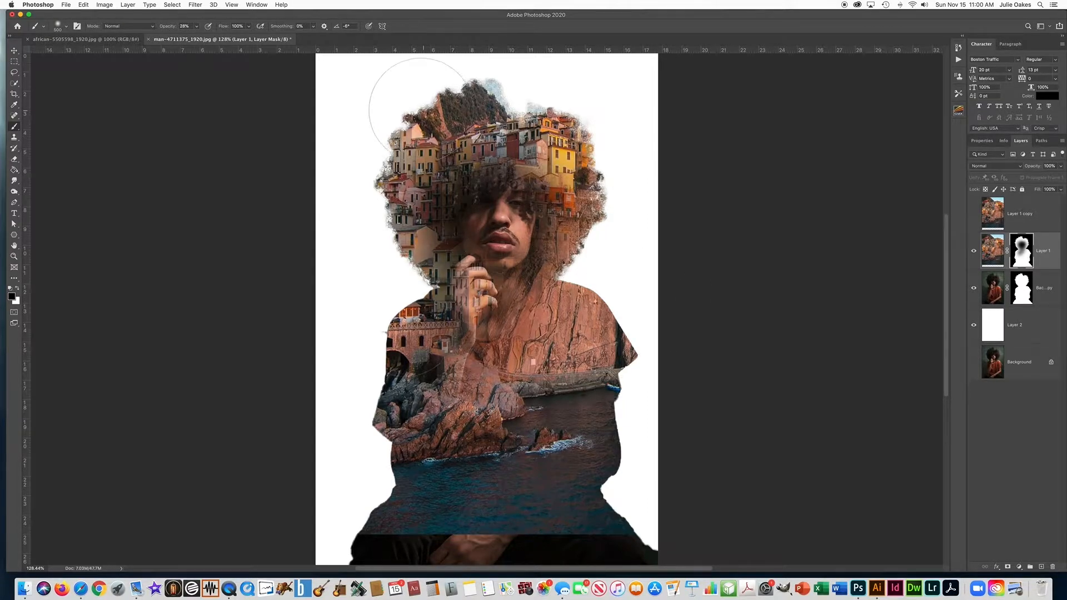
Reveal some of the man's curly hair at the top of the head on Layer 1's mask, using a smaller brush.
click(461, 157)
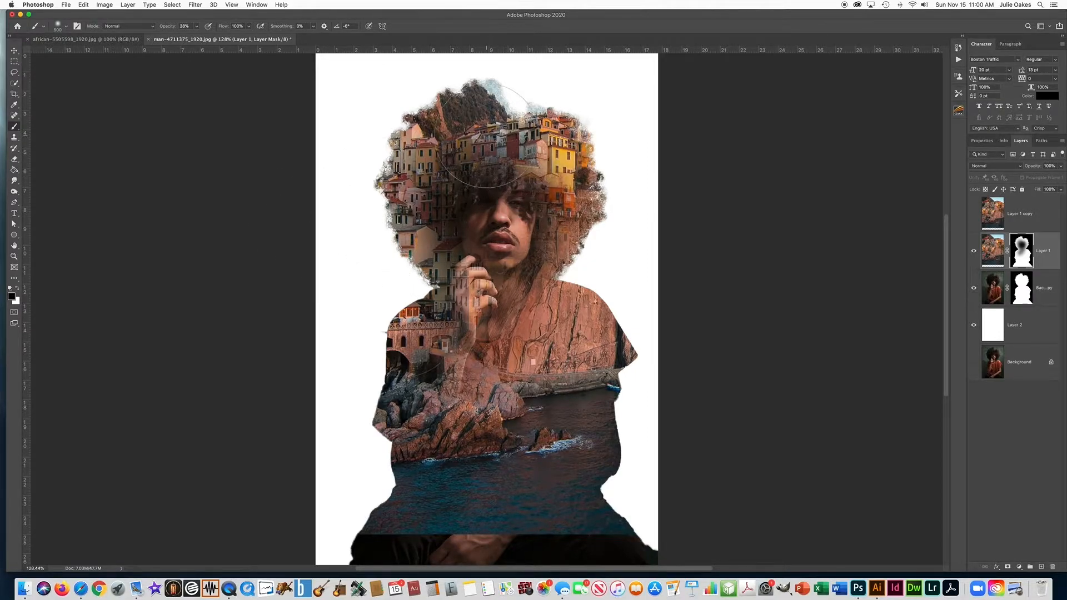
key(bracketleft)
key(bracketleft)
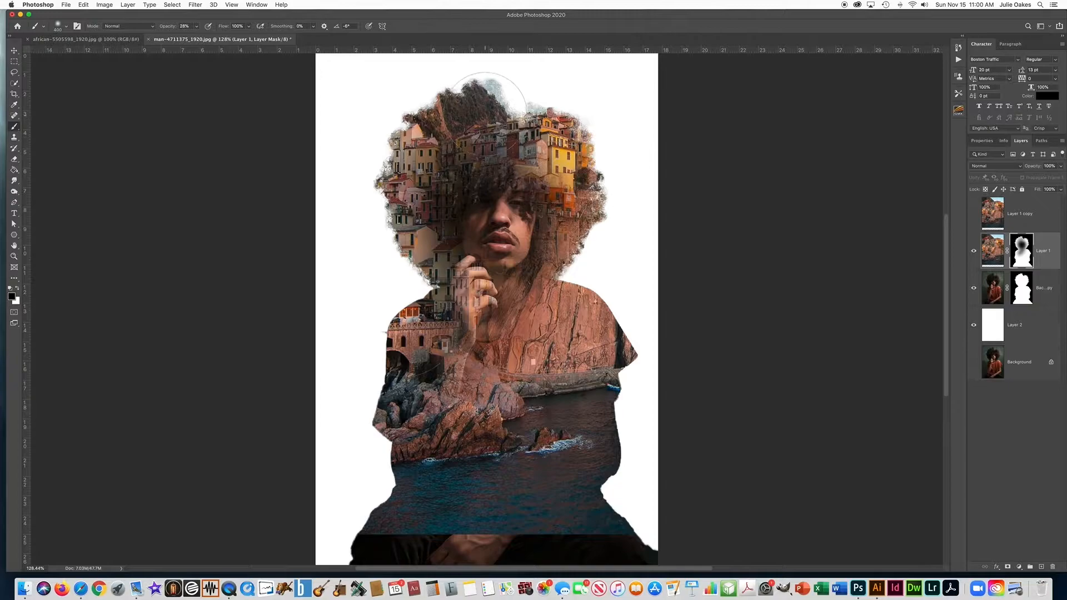
mouse_move(479, 132)
mouse_down()
mouse_move(488, 139)
mouse_move(477, 159)
mouse_move(479, 128)
mouse_up()
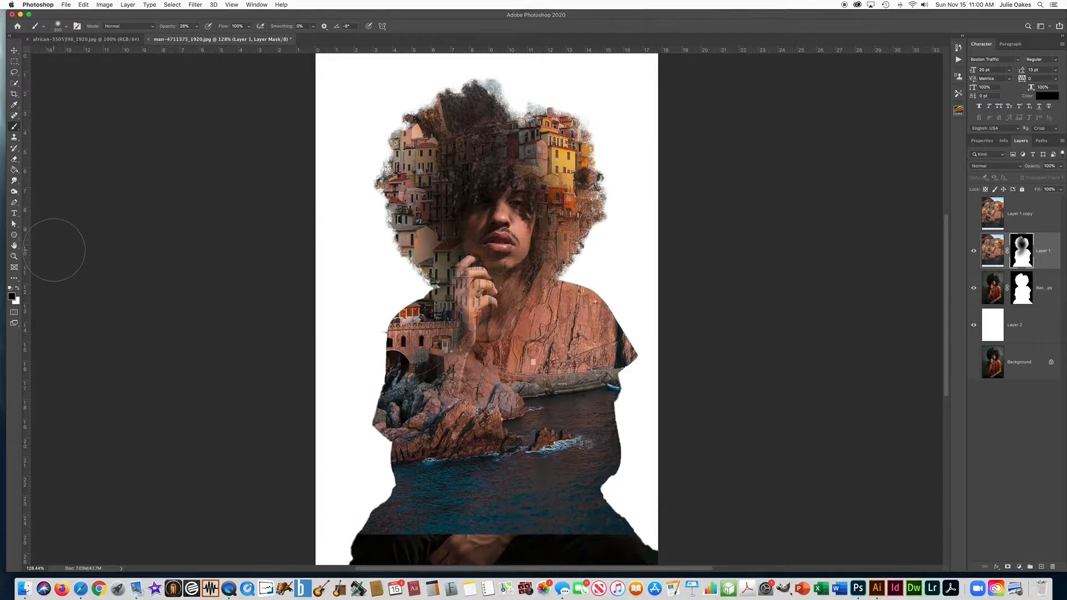
Paint white on Layer 1's mask to restore the buildings over the hair around the face, undoing the first stroke.
click(17, 289)
mouse_move(472, 125)
mouse_down()
mouse_move(490, 167)
mouse_move(461, 212)
mouse_move(447, 272)
mouse_move(548, 273)
mouse_move(560, 300)
mouse_move(606, 261)
mouse_move(334, 285)
mouse_move(345, 196)
mouse_move(622, 245)
mouse_move(629, 278)
mouse_move(422, 139)
mouse_move(274, 201)
mouse_up()
key(super+z)
mouse_move(471, 146)
mouse_down()
mouse_move(483, 162)
mouse_move(458, 153)
mouse_move(463, 134)
mouse_move(503, 156)
mouse_up()
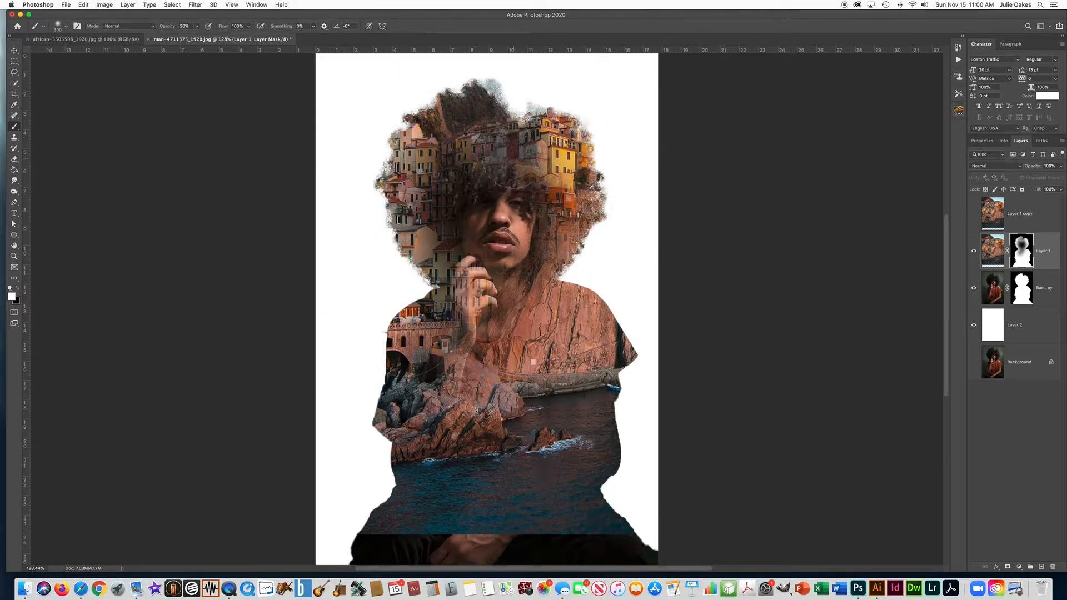
click(532, 164)
click(454, 182)
click(431, 205)
click(553, 221)
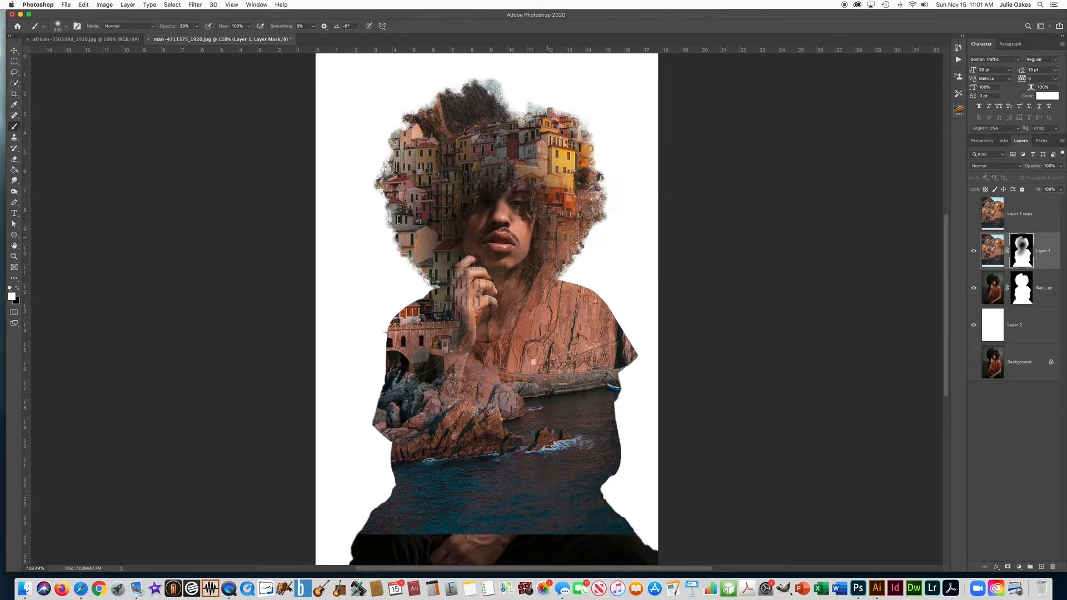
click(539, 258)
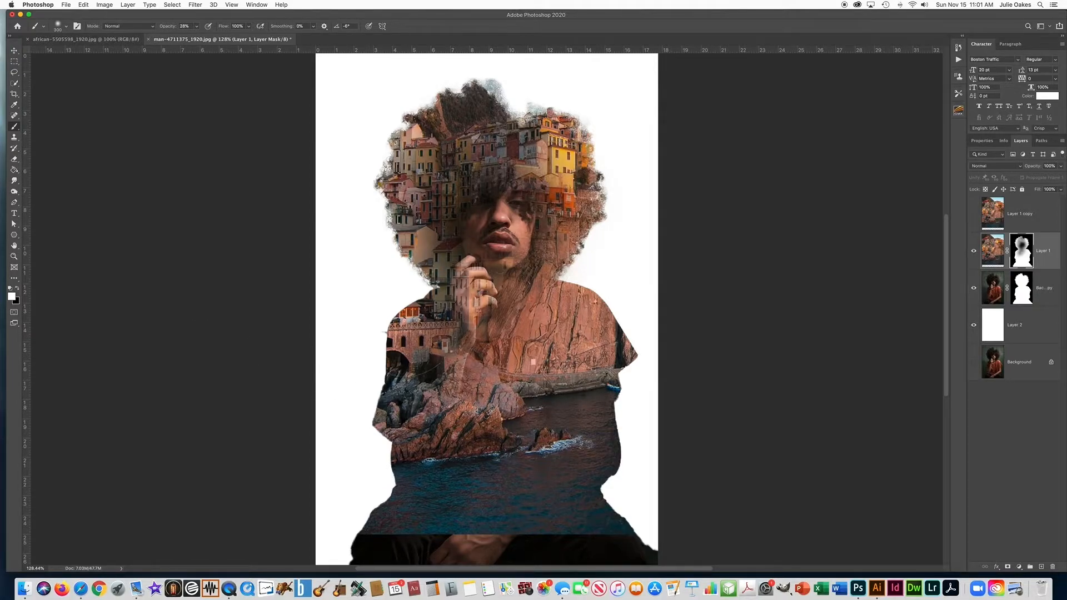
Paint black on Layer 1's mask over the legs and resting forearm to reveal them, and reduce the brush size.
click(18, 288)
mouse_move(432, 518)
mouse_down()
mouse_move(467, 536)
mouse_move(562, 508)
mouse_move(457, 557)
mouse_move(522, 537)
mouse_move(418, 561)
mouse_up()
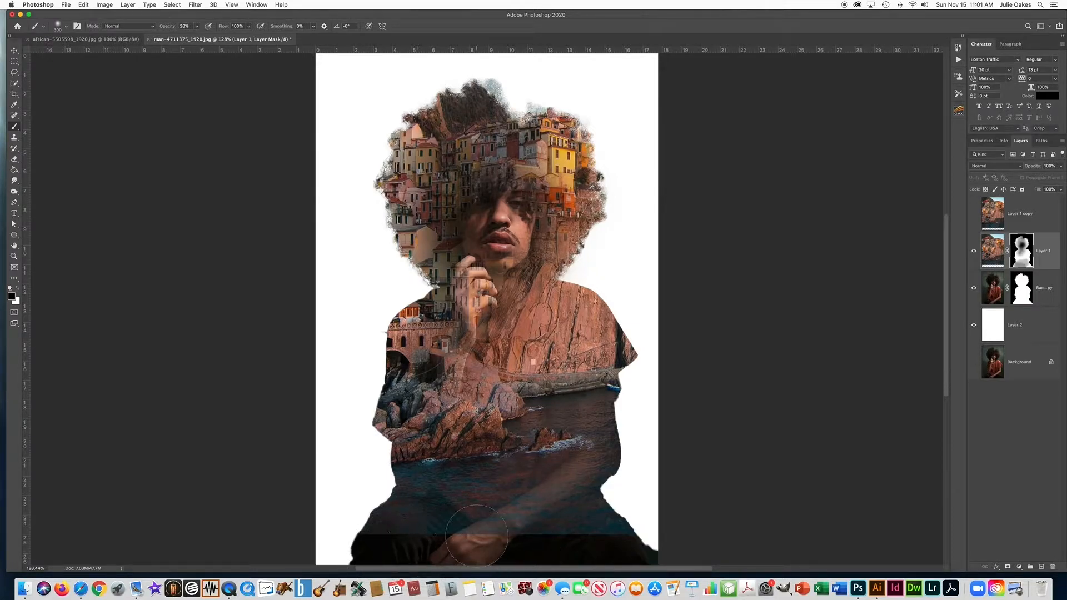
mouse_move(562, 556)
mouse_down()
mouse_move(629, 560)
mouse_move(577, 545)
mouse_move(651, 549)
mouse_move(555, 548)
mouse_move(580, 538)
mouse_move(483, 550)
mouse_move(581, 547)
mouse_move(514, 559)
mouse_move(571, 545)
mouse_move(634, 556)
mouse_move(443, 548)
mouse_move(468, 563)
mouse_move(488, 541)
mouse_move(361, 565)
mouse_up()
key(bracketleft)
key(bracketleft)
key(bracketleft)
key(bracketleft)
key(bracketleft)
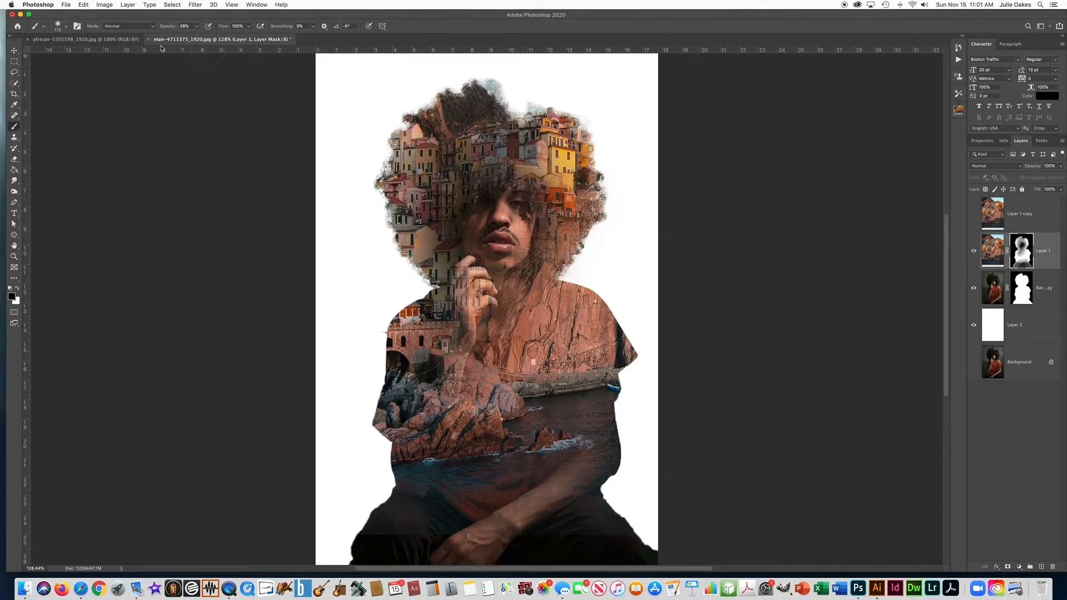
scroll(352, 72, right, 2)
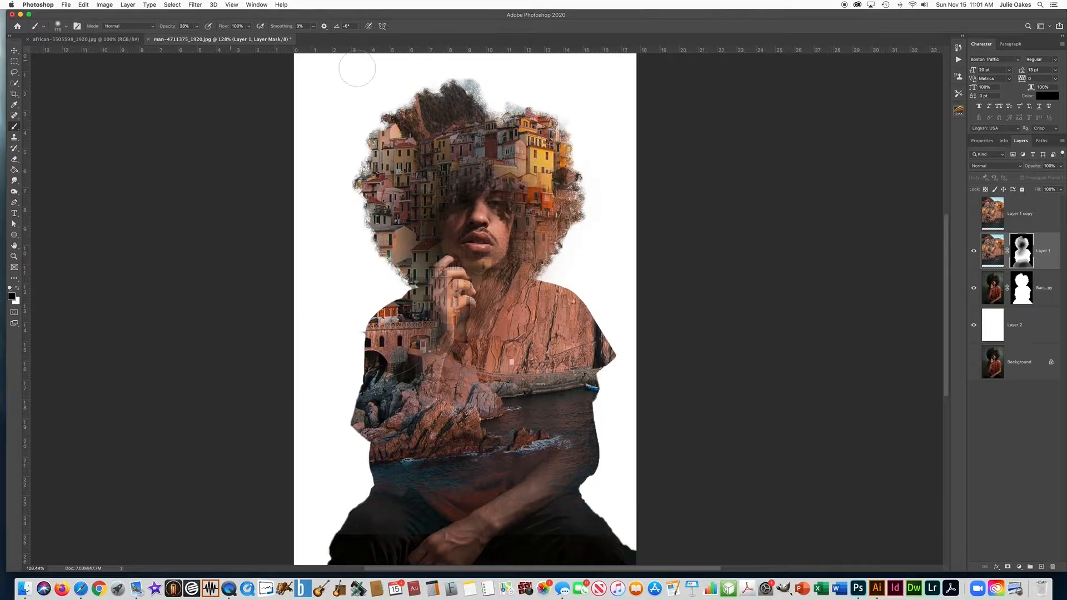
Lower Layer 1's opacity to 78% and set its blend mode to Linear Dodge (Add).
click(1062, 166)
drag(1061, 179, 1050, 179)
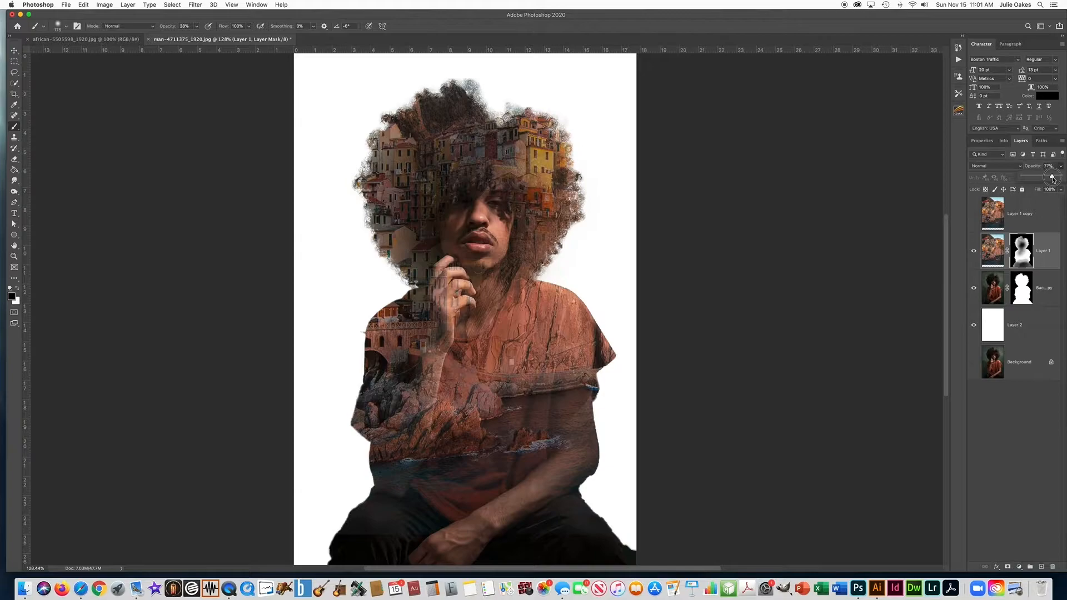
click(981, 166)
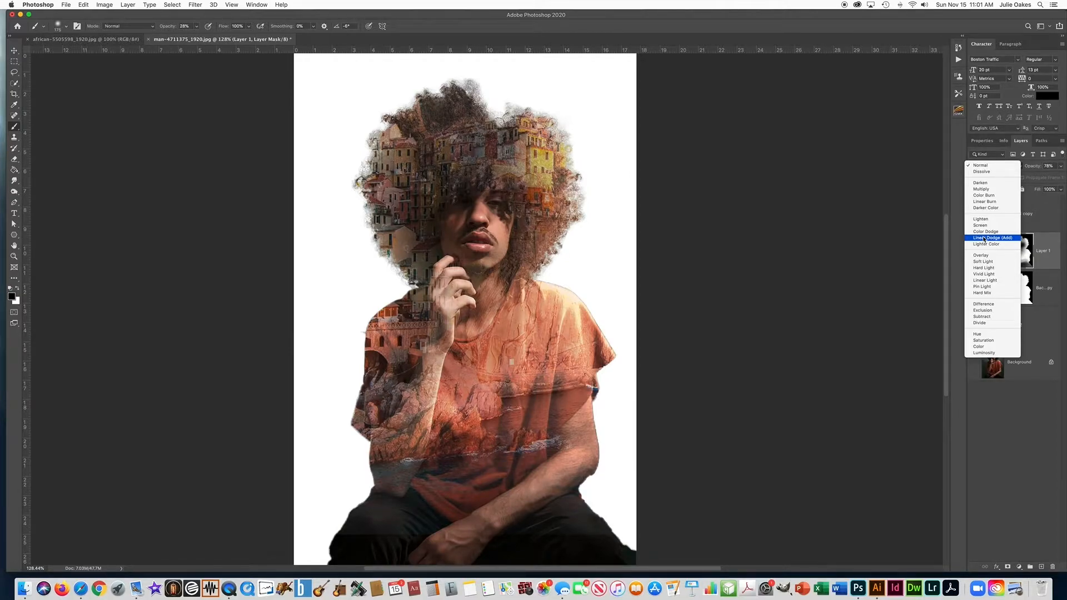
click(984, 238)
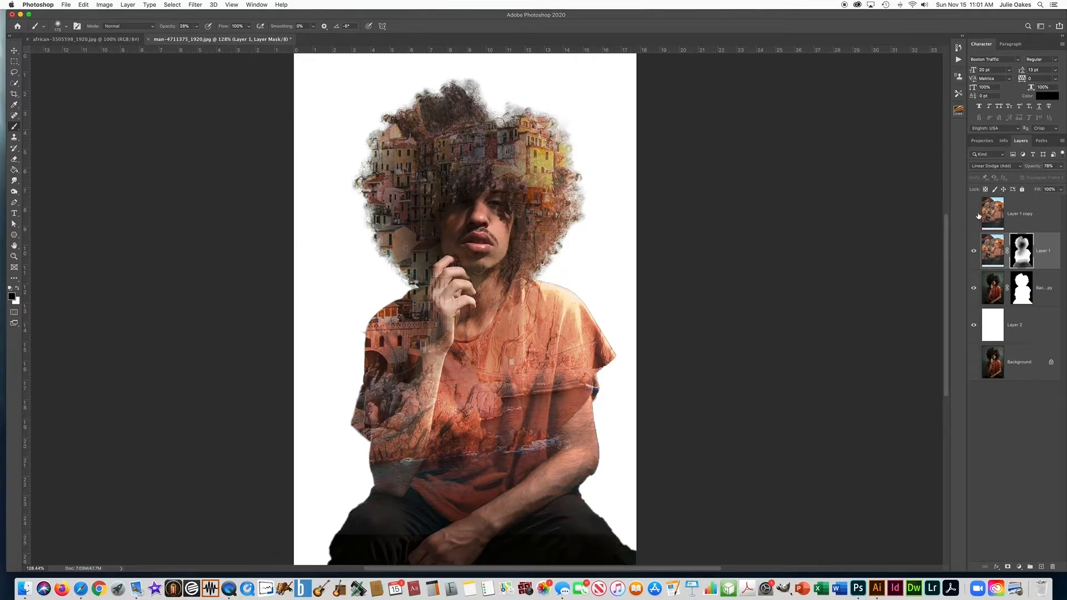
Show Layer 1 copy and move it beneath the man's masked layer, trying an inversion of its colours and undoing it.
click(974, 214)
click(1033, 214)
drag(1033, 214, 1044, 311)
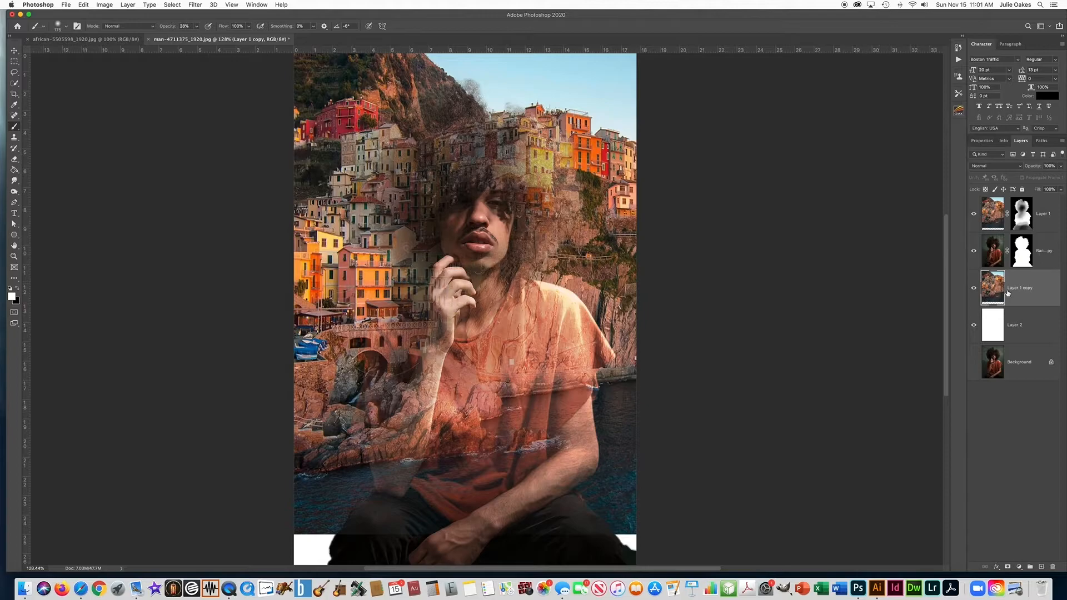
key(super+i)
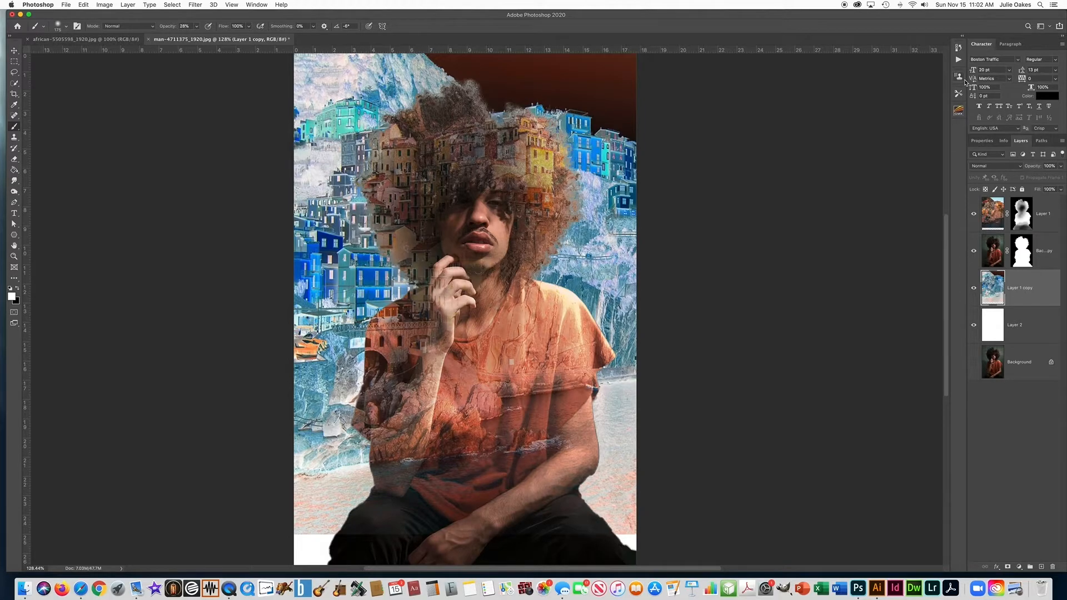
key(super+z)
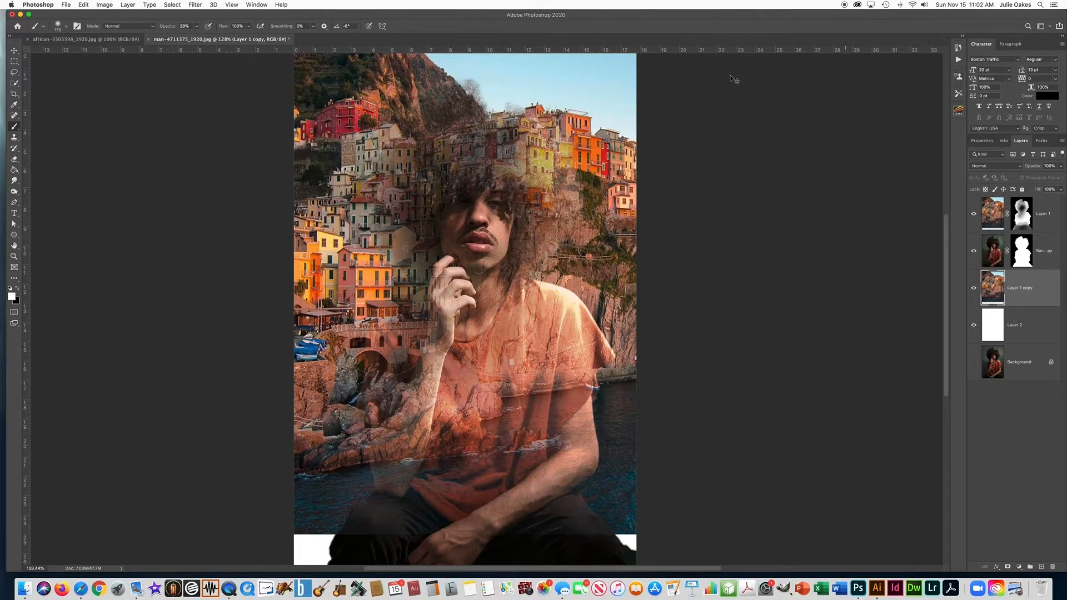
Colorize and darken Layer 1 copy using Hue/Saturation with hue 47, saturation 25 and lightness -71.
key(super+u)
drag(785, 352, 753, 353)
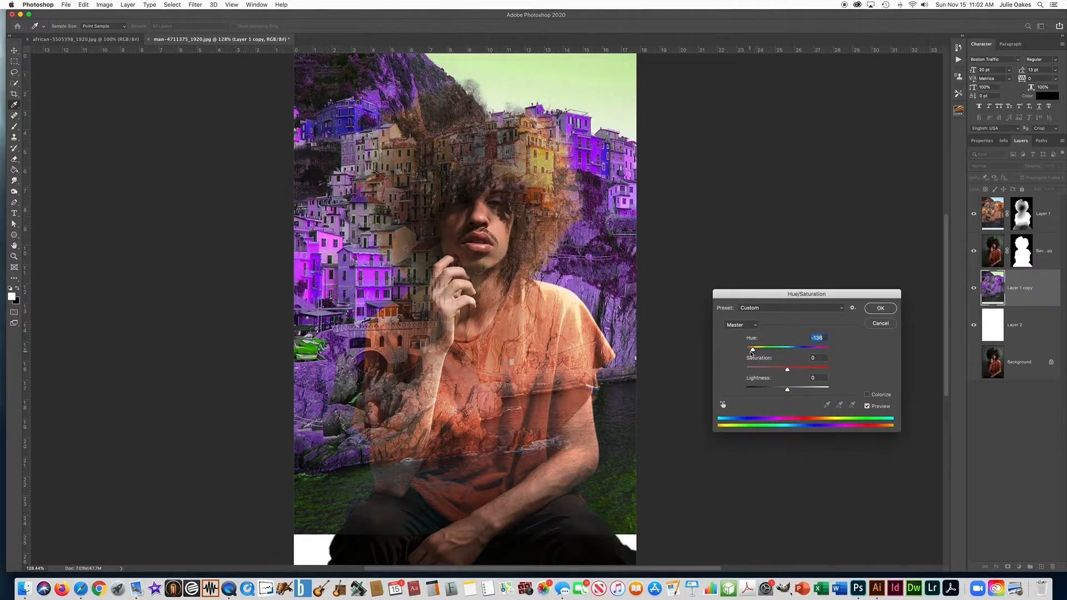
click(867, 395)
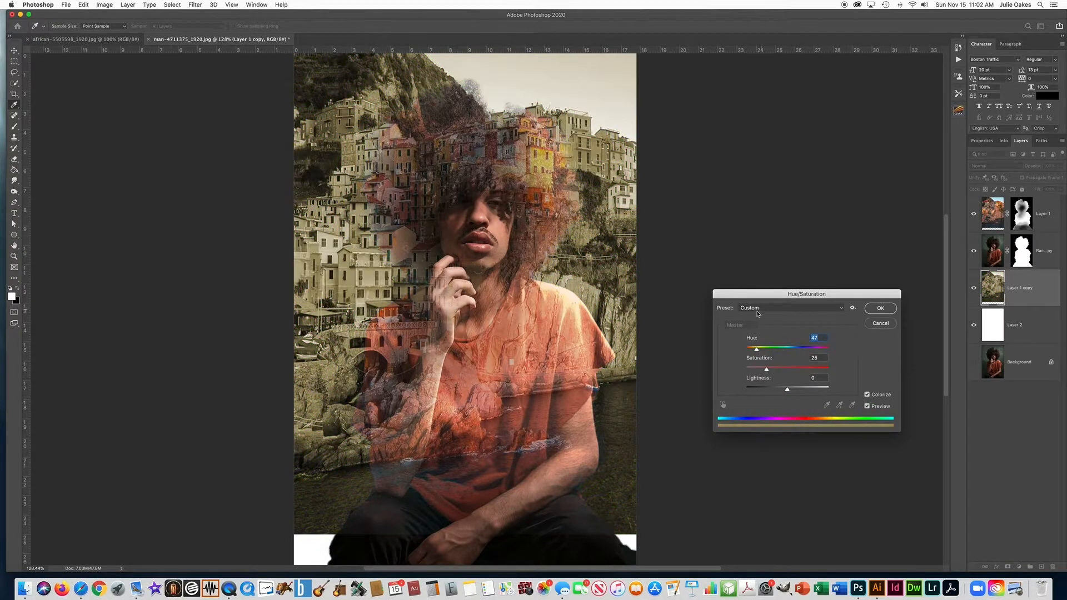
drag(788, 389, 757, 394)
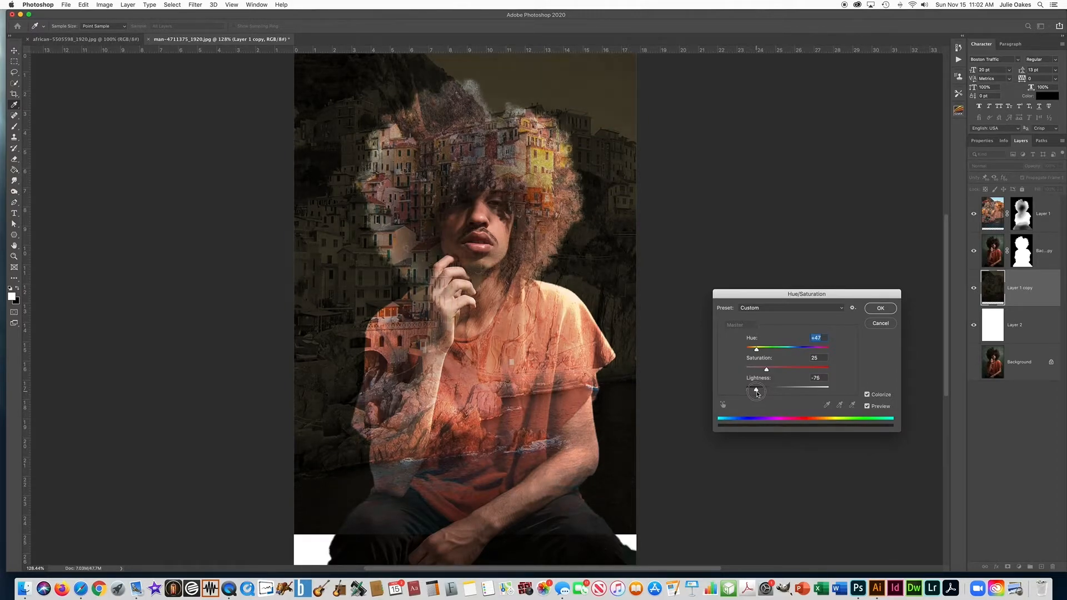
drag(757, 394, 758, 393)
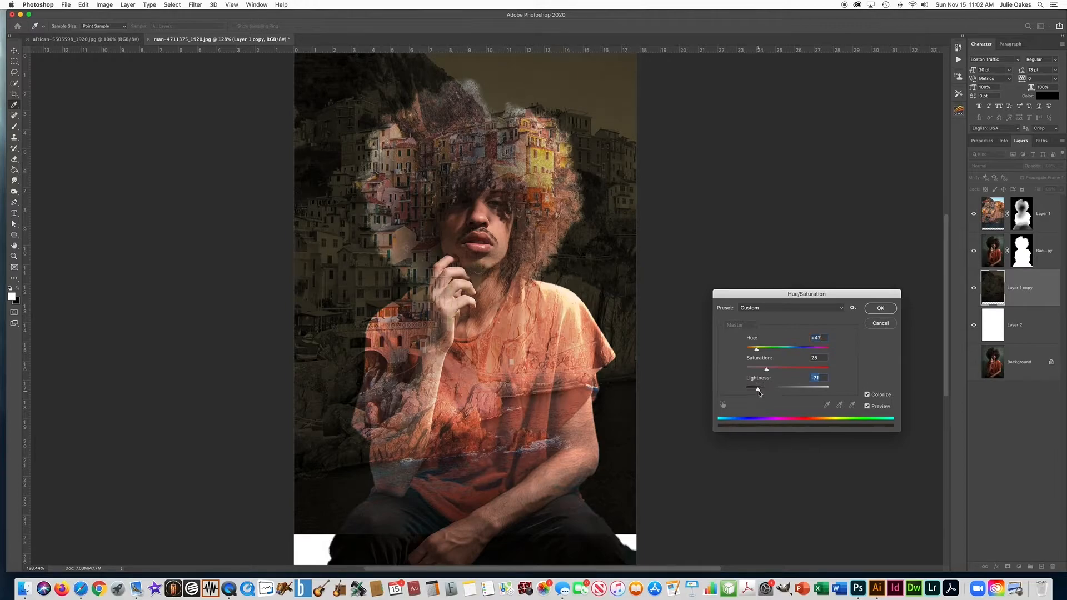
click(883, 309)
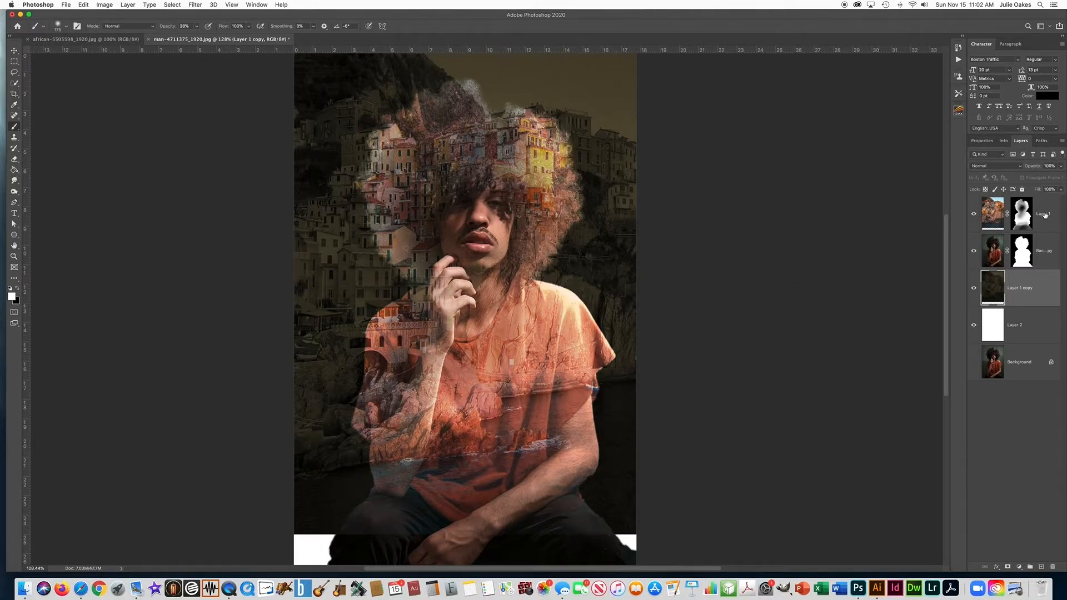
Raise the saturation of Layer 1's town picture to +48 using Hue/Saturation.
click(994, 214)
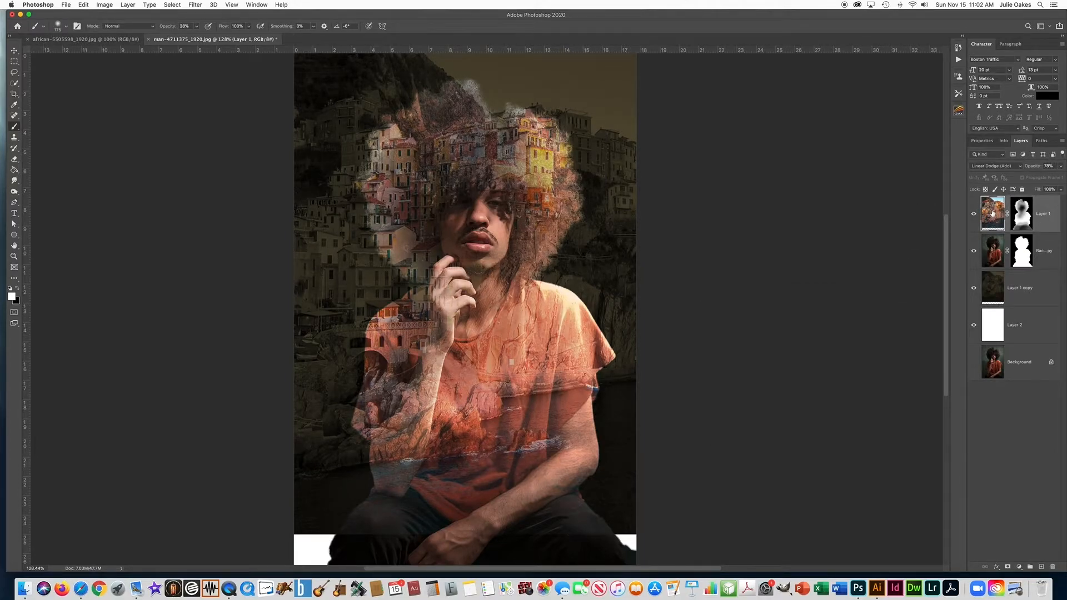
key(super+u)
drag(787, 368, 809, 374)
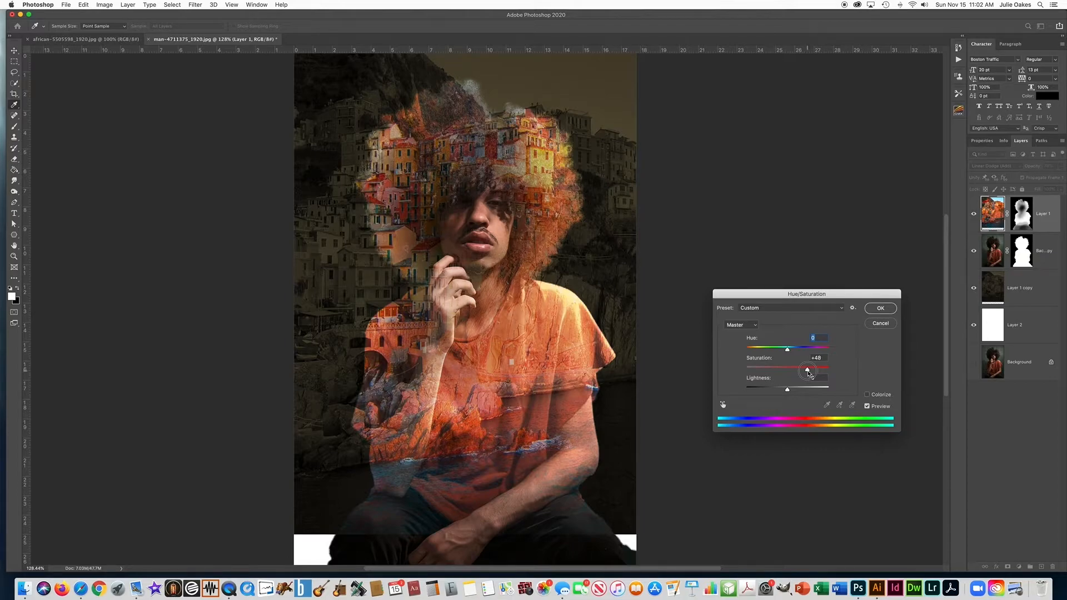
key(Return)
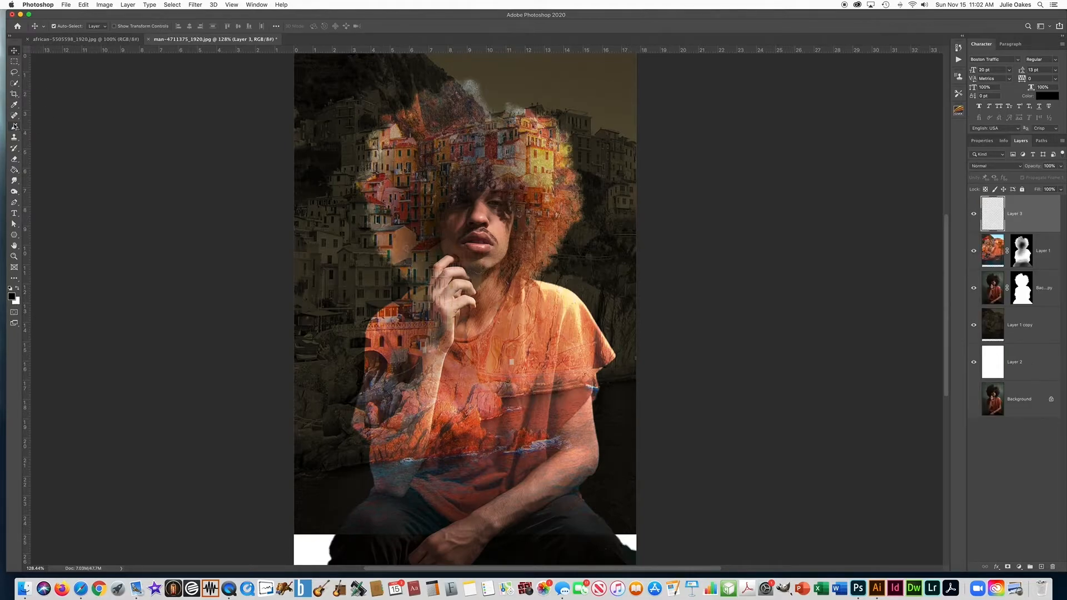
Paint black on Layer 3 with a much larger brush over the white strip in the picture's lower-left corner.
click(15, 127)
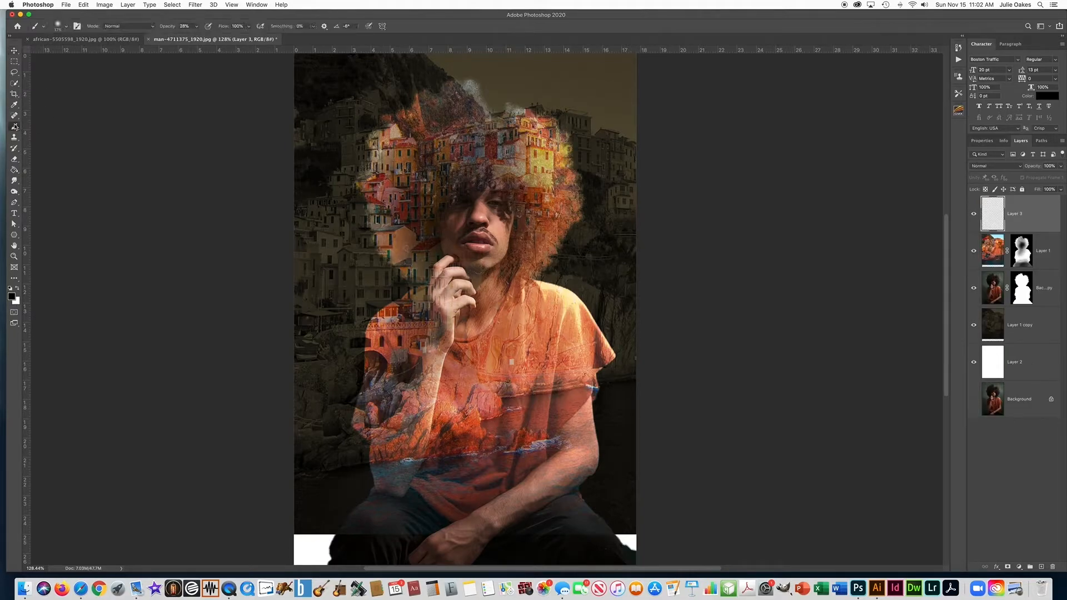
key(bracketright)
key(bracketright)
key(bracketright)
key(bracketright)
key(bracketright)
key(bracketright)
key(bracketright)
click(303, 538)
click(310, 538)
click(311, 538)
click(317, 538)
click(307, 551)
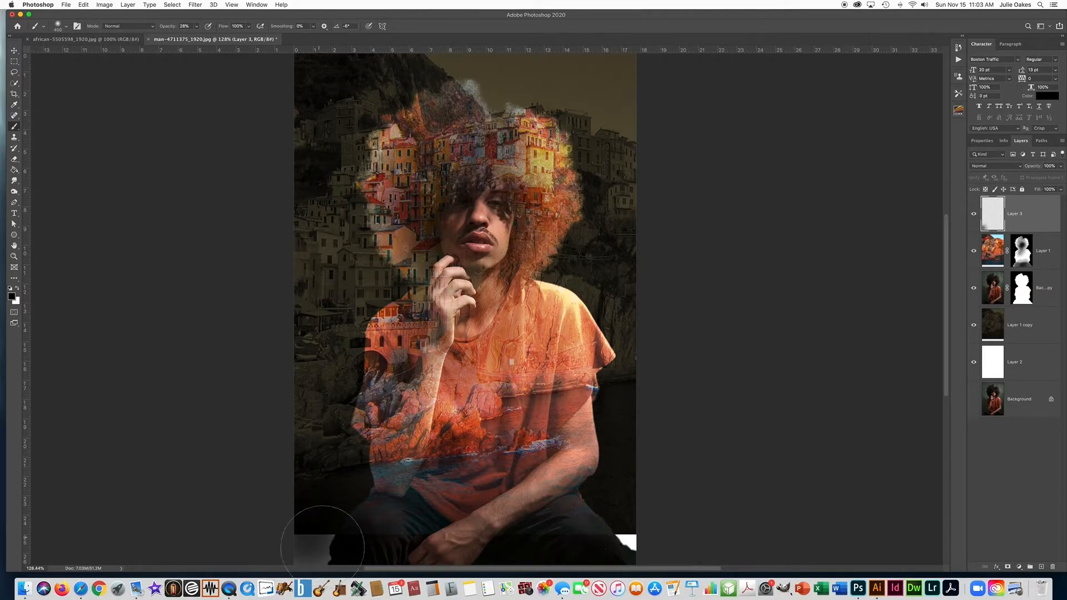
Set the brush opacity to 100% and cover the remaining white in both lower corners with black on Layer 3.
click(196, 26)
drag(197, 36, 272, 43)
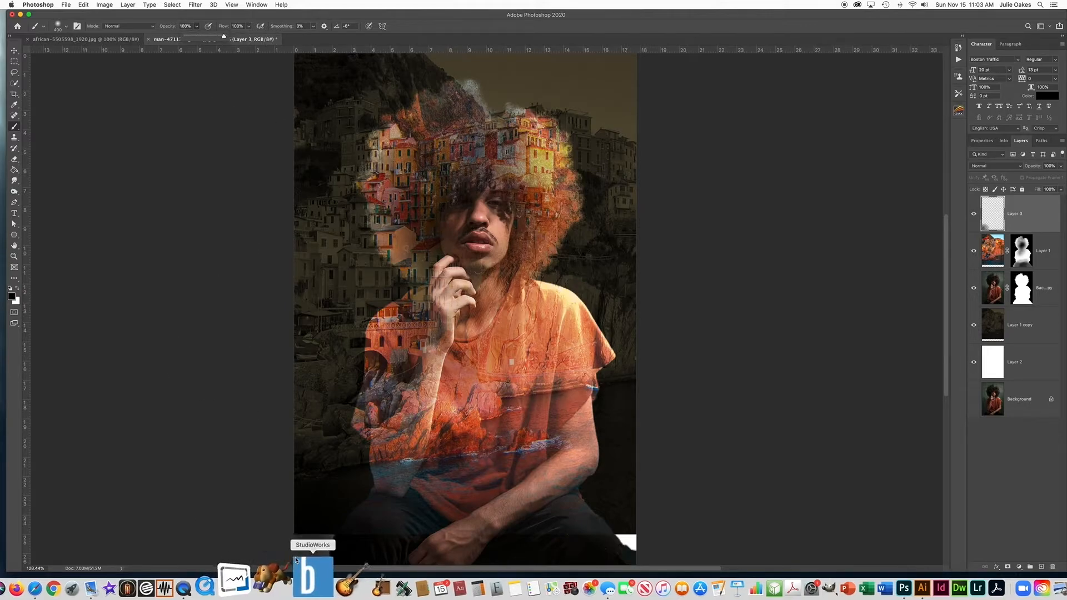
click(316, 547)
click(644, 530)
click(641, 540)
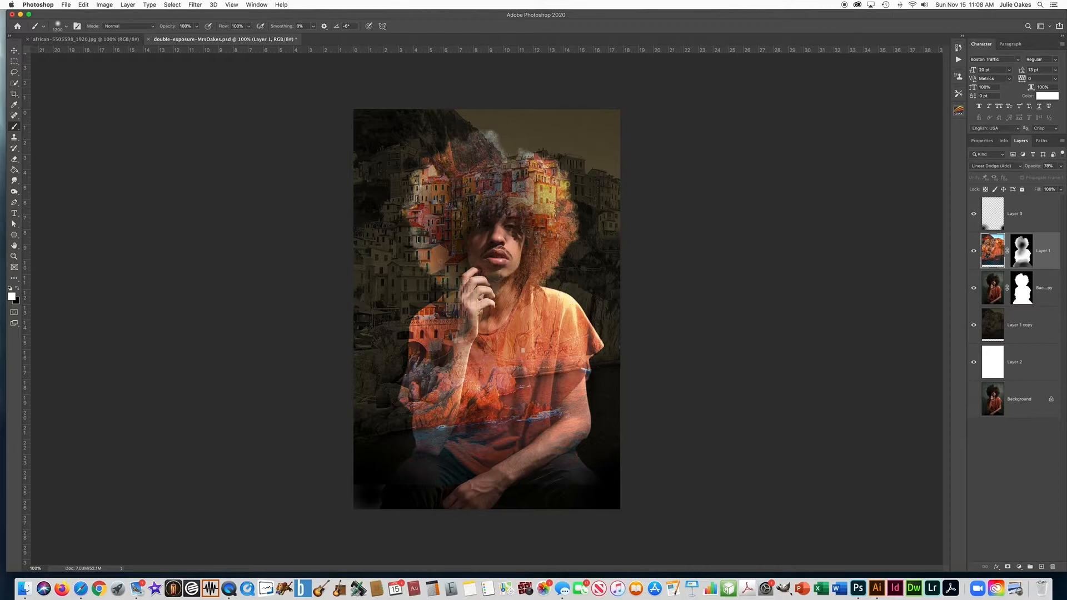
Add a Gradient Map adjustment layer above Layer 1 with the default name and settings.
click(127, 4)
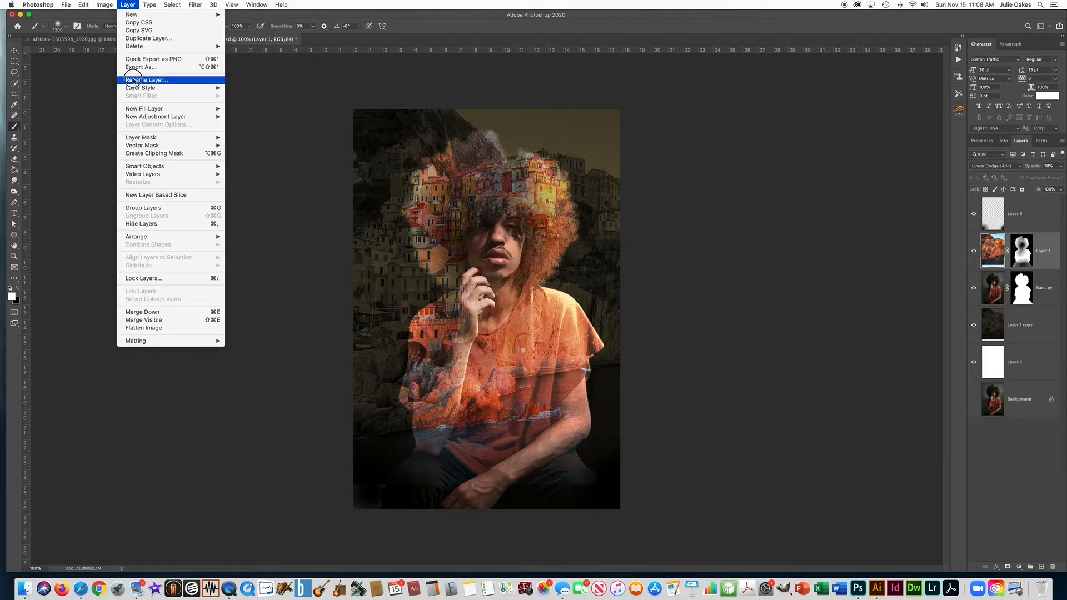
mouse_move(135, 119)
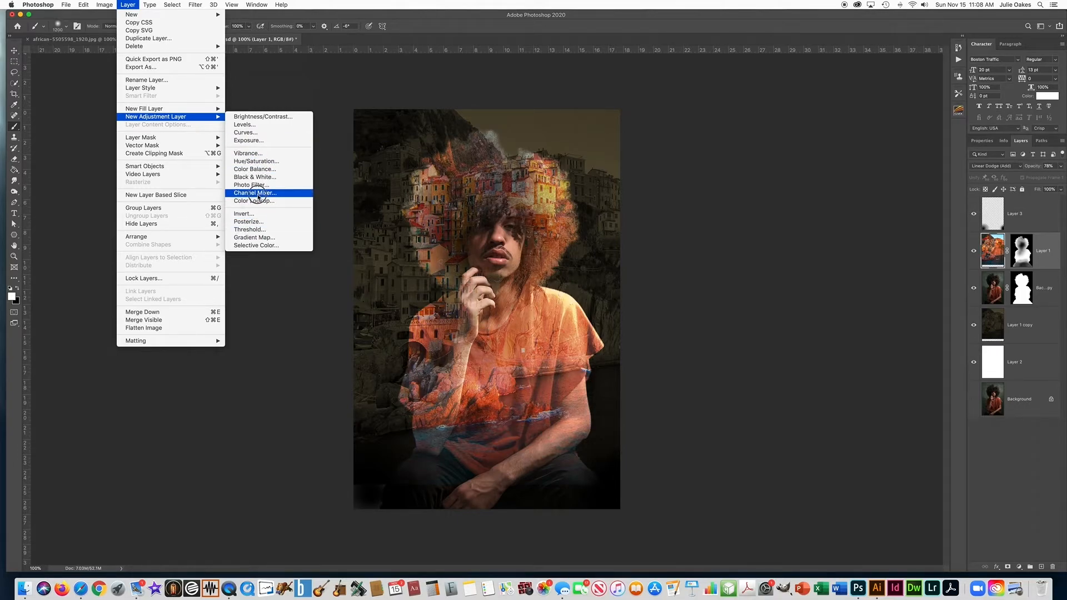
click(264, 238)
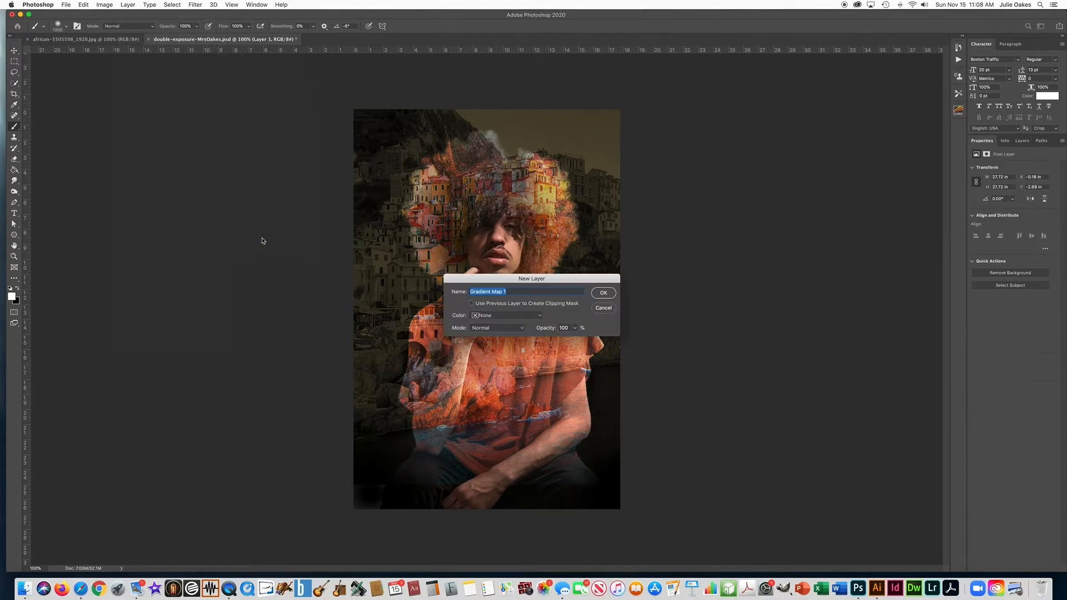
click(602, 295)
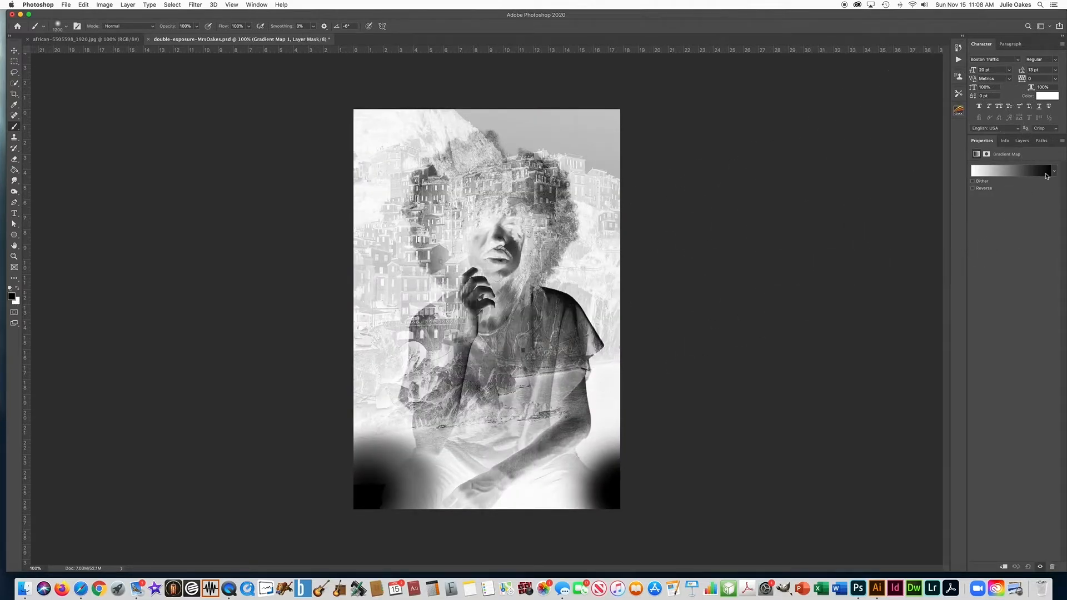
Try gradients from the Purples group on the gradient map, choose the magenta-to-dark-purple one, and reverse it.
click(1055, 173)
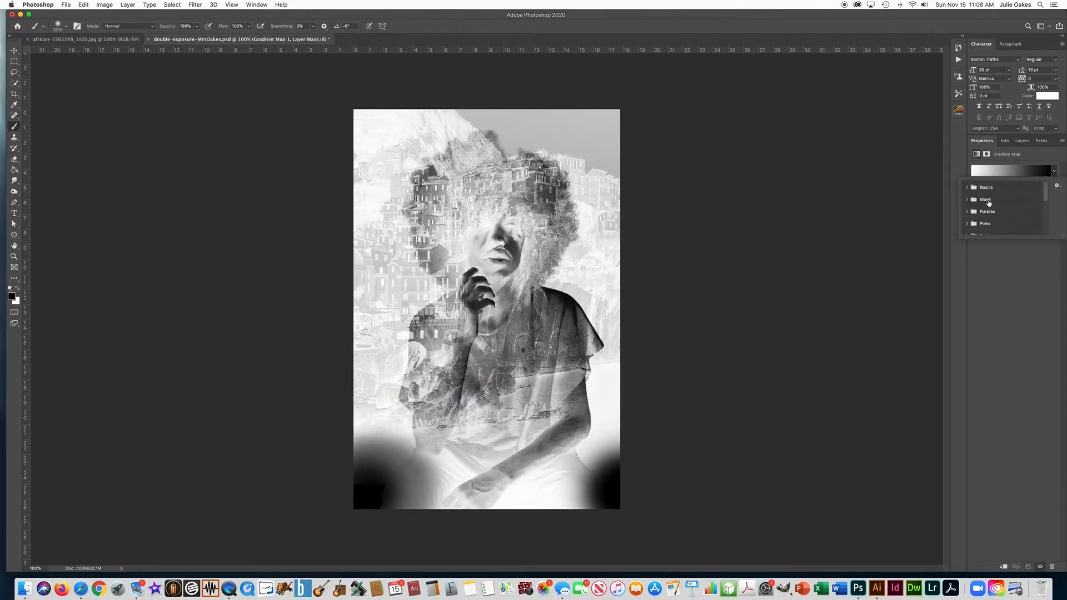
click(967, 213)
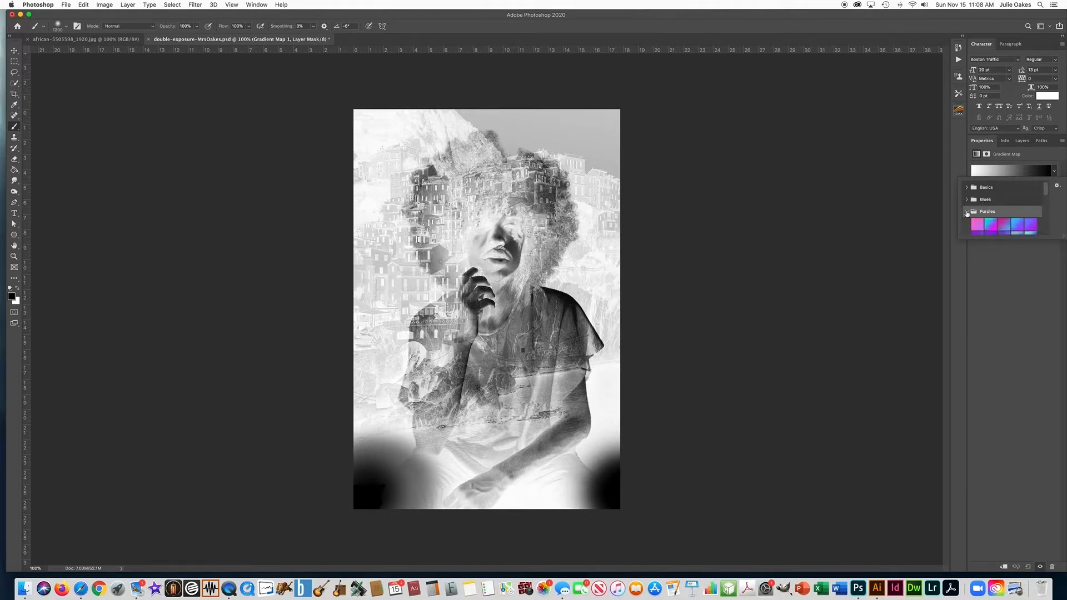
click(990, 224)
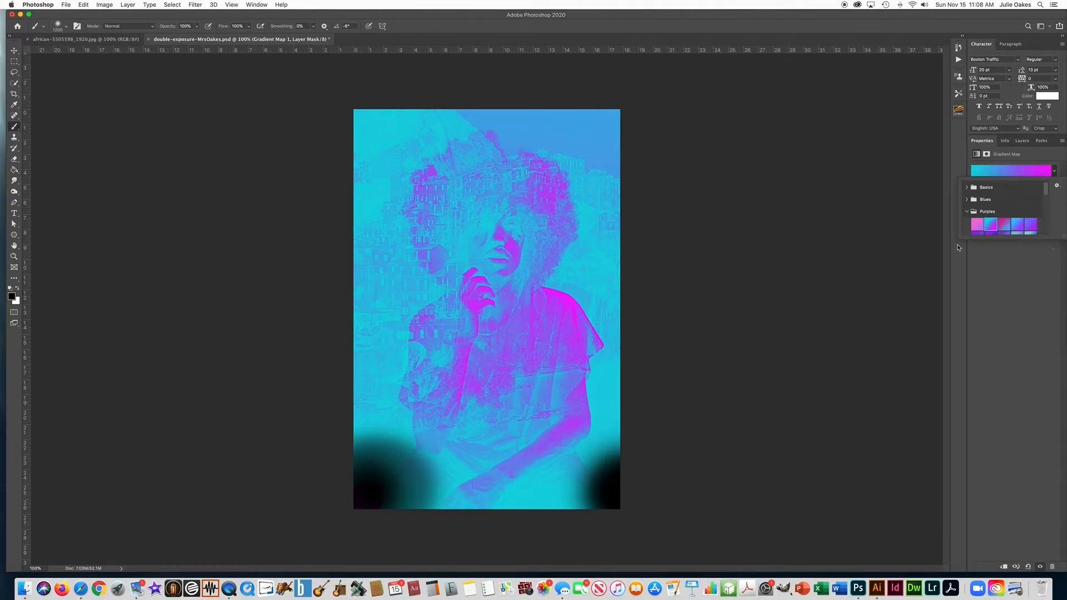
click(977, 225)
scroll(993, 212, down, 3)
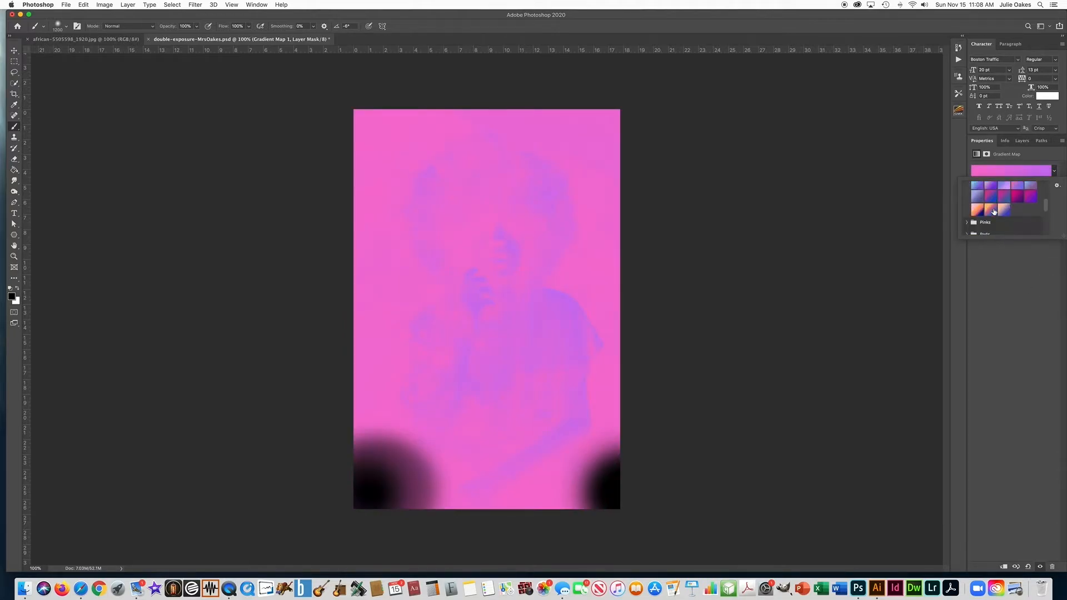
click(1017, 197)
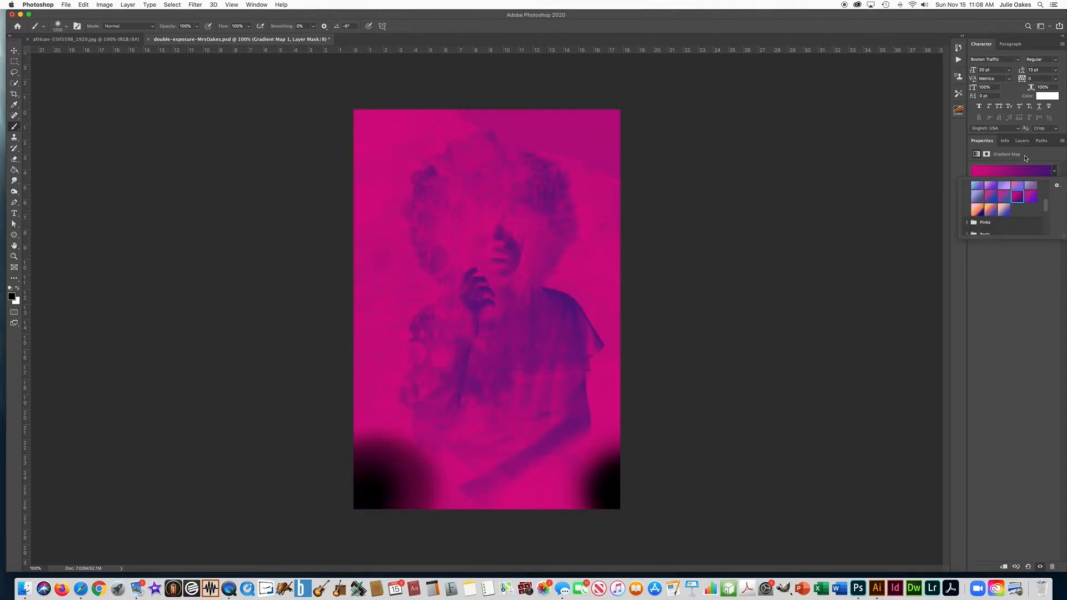
click(1050, 170)
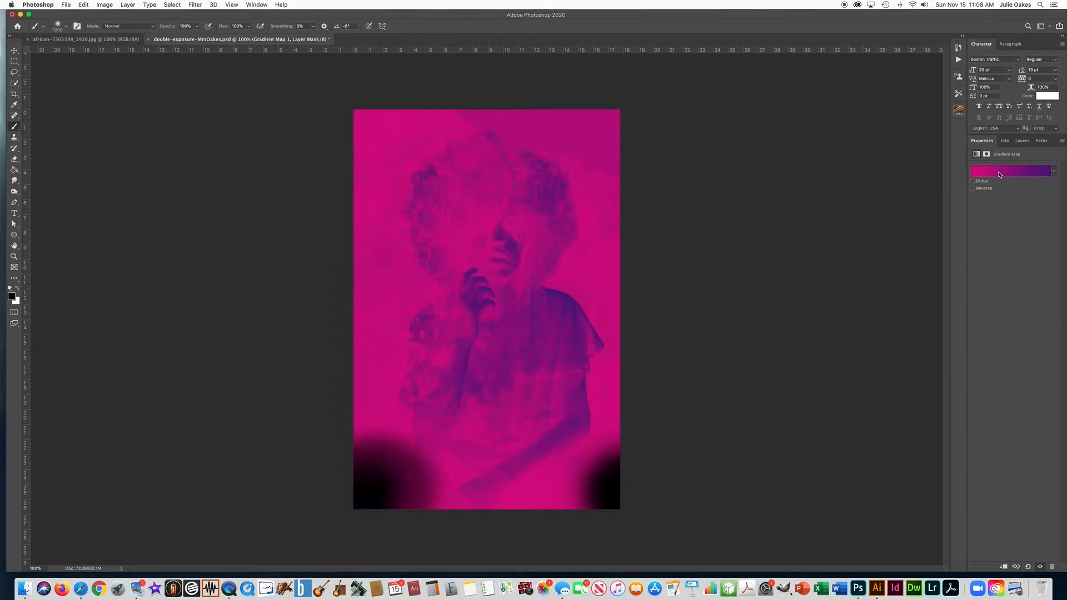
click(973, 189)
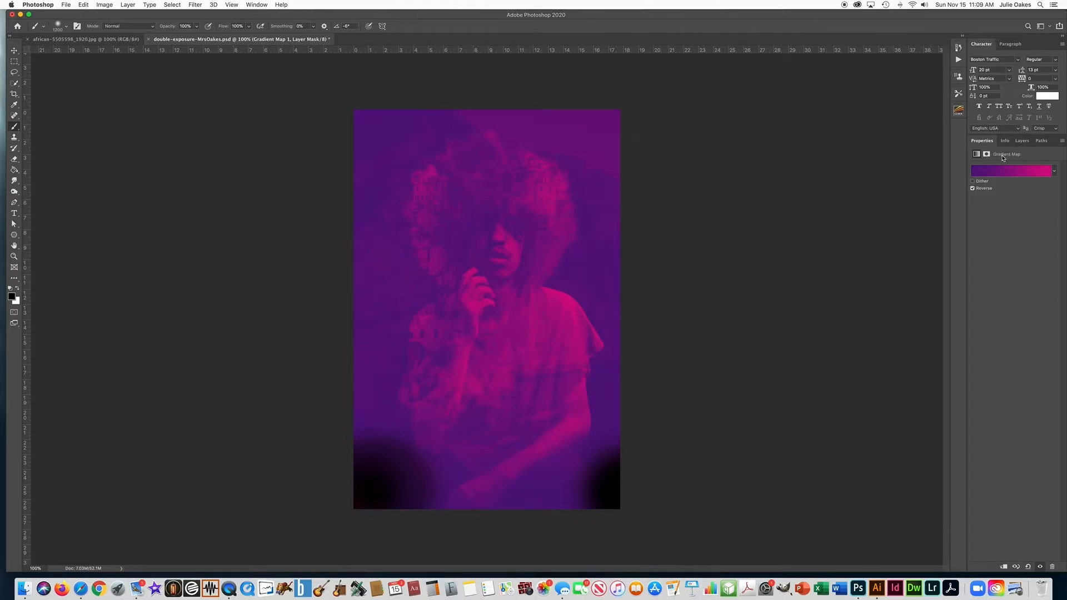
Try gradients from the Iridescent group on the gradient map, ending with the purple-to-green one.
click(1054, 173)
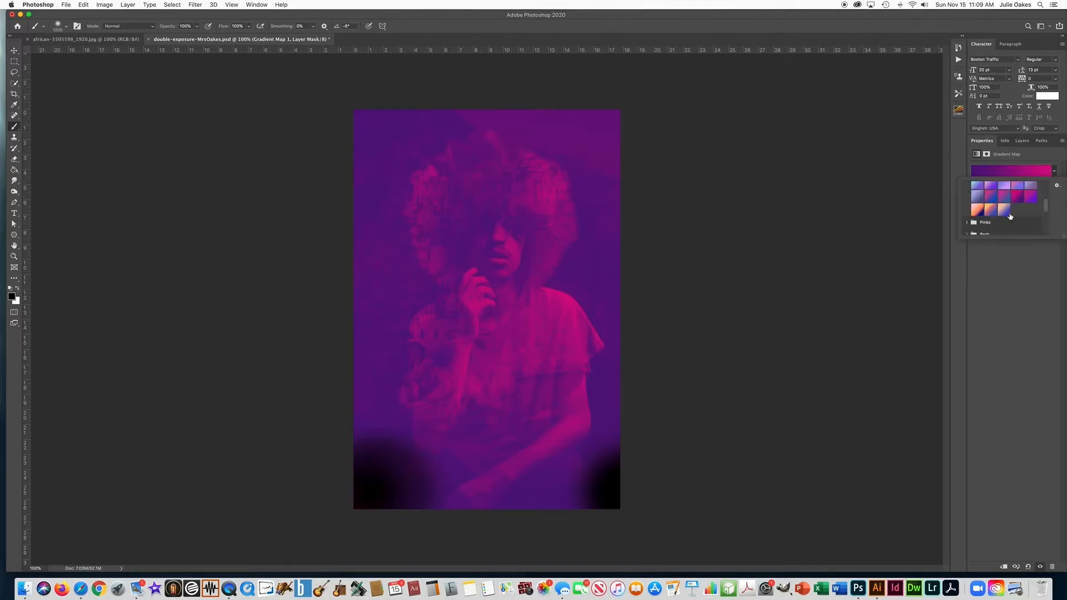
scroll(1010, 216, down, 3)
scroll(1009, 216, down, 3)
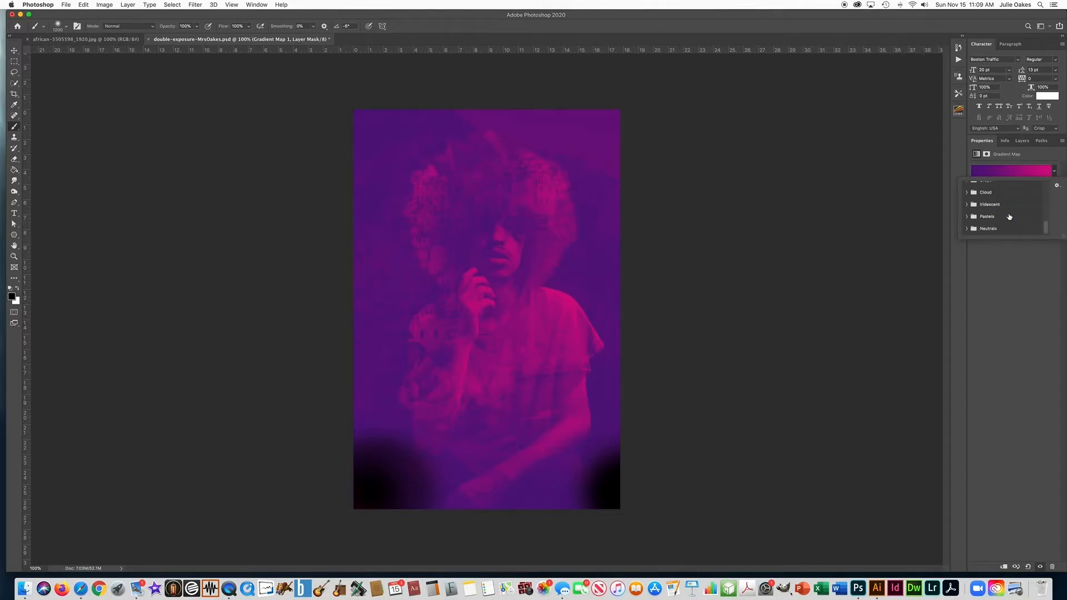
click(967, 205)
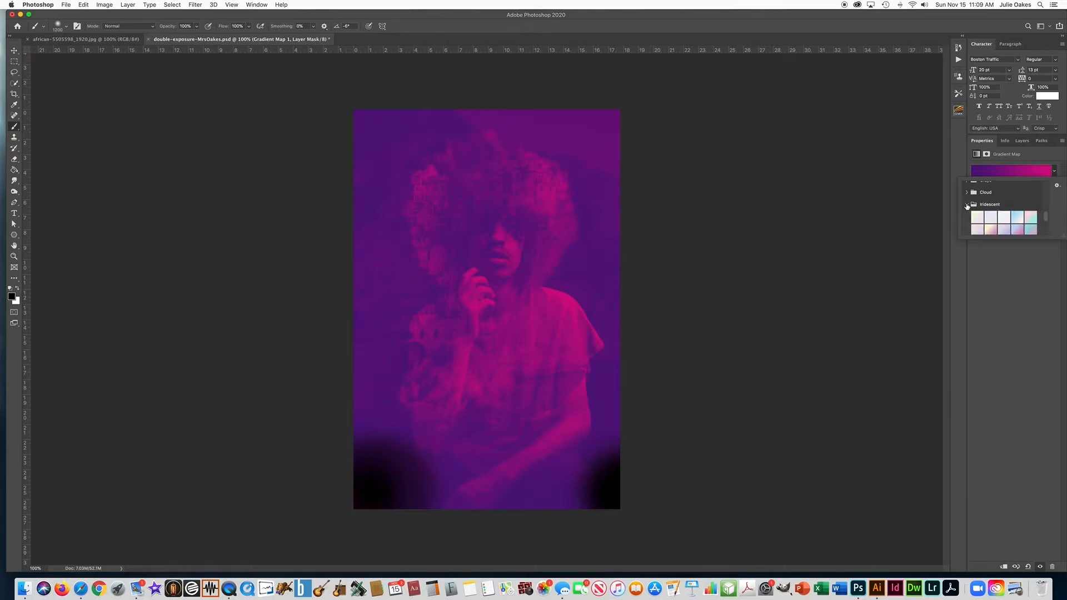
click(991, 229)
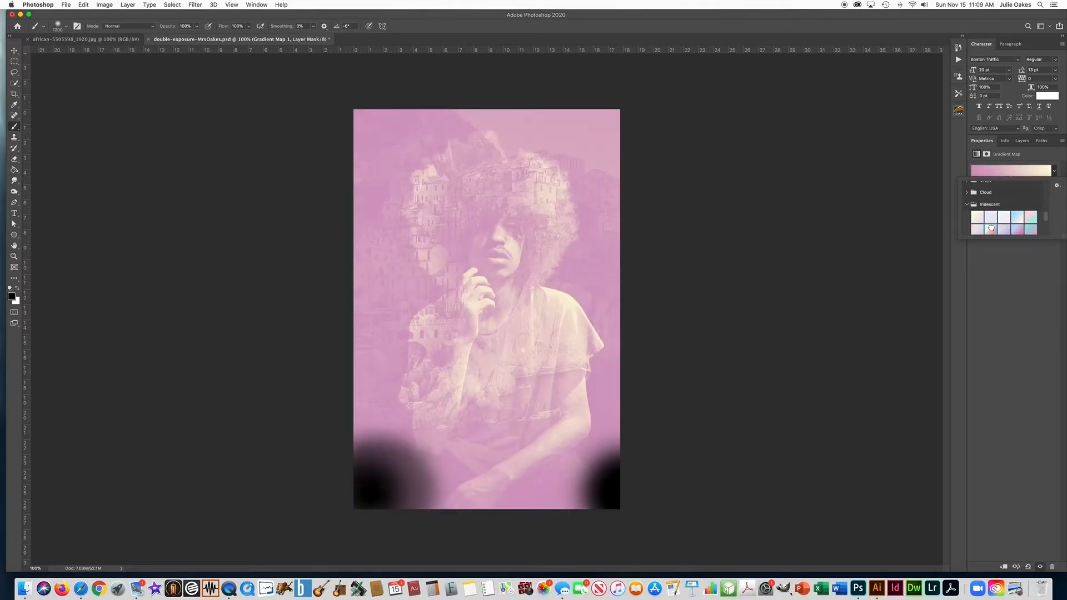
click(1018, 229)
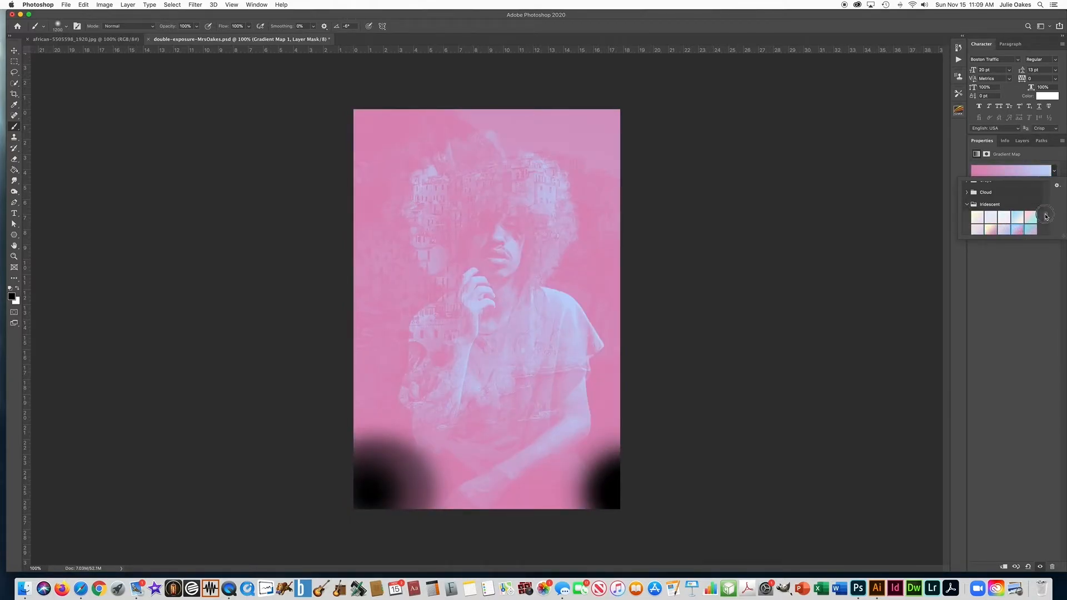
scroll(1045, 217, down, 2)
click(1031, 201)
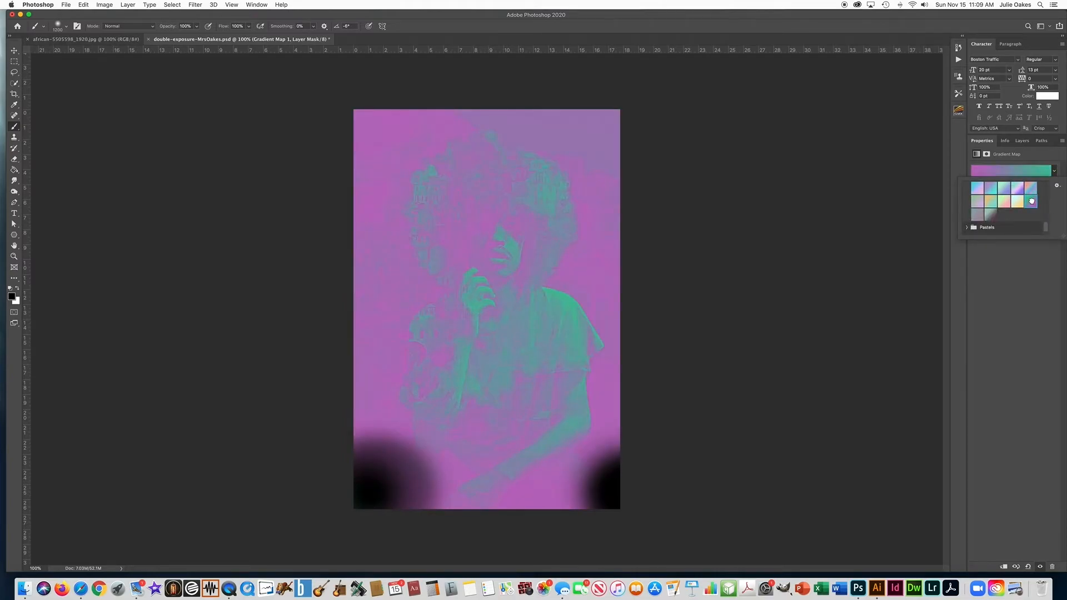
Choose the blue-to-purple gradient from the Blues group for the gradient map and flip its direction with the Reverse option.
click(979, 215)
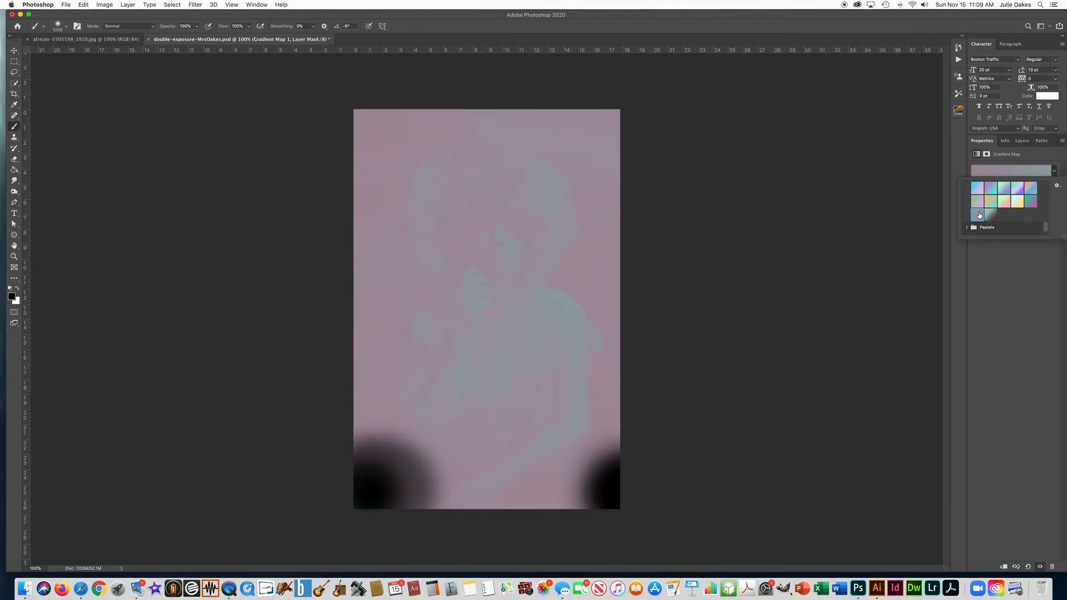
scroll(981, 200, up, 5)
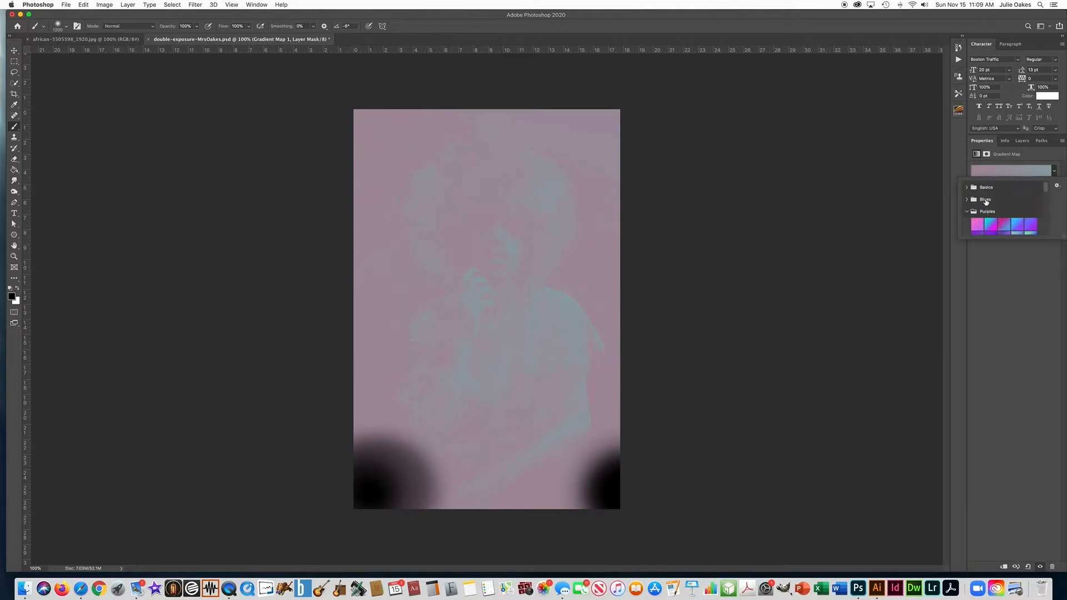
click(968, 188)
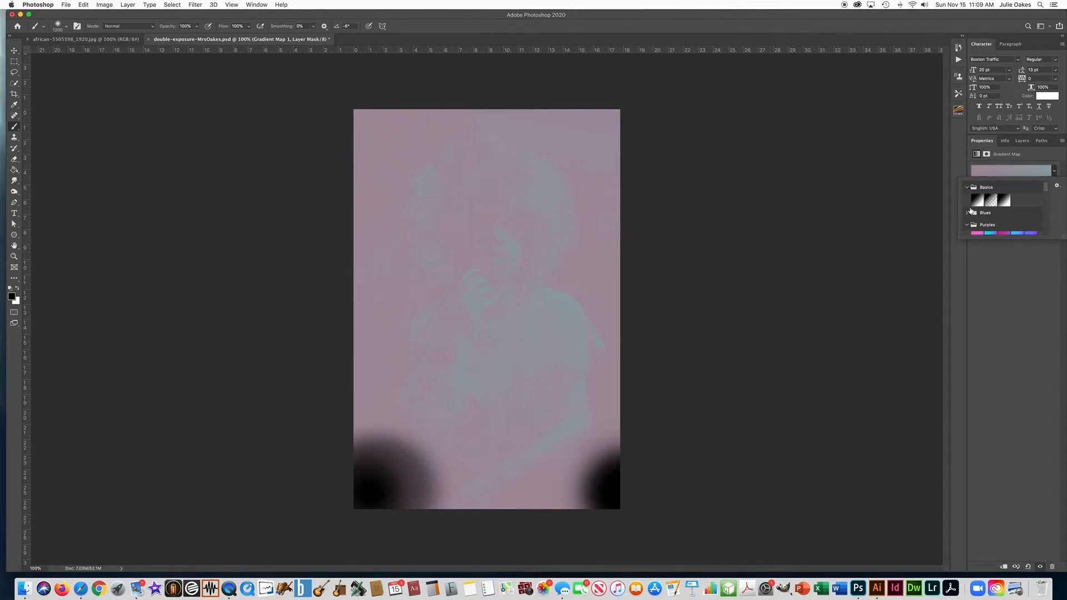
click(969, 212)
scroll(991, 217, down, 2)
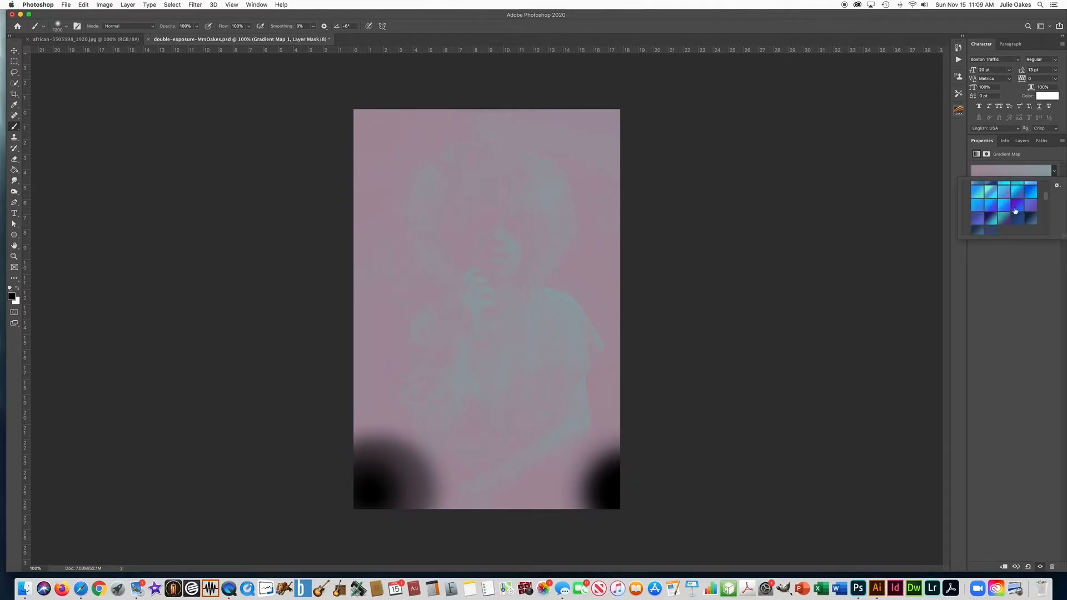
click(1017, 206)
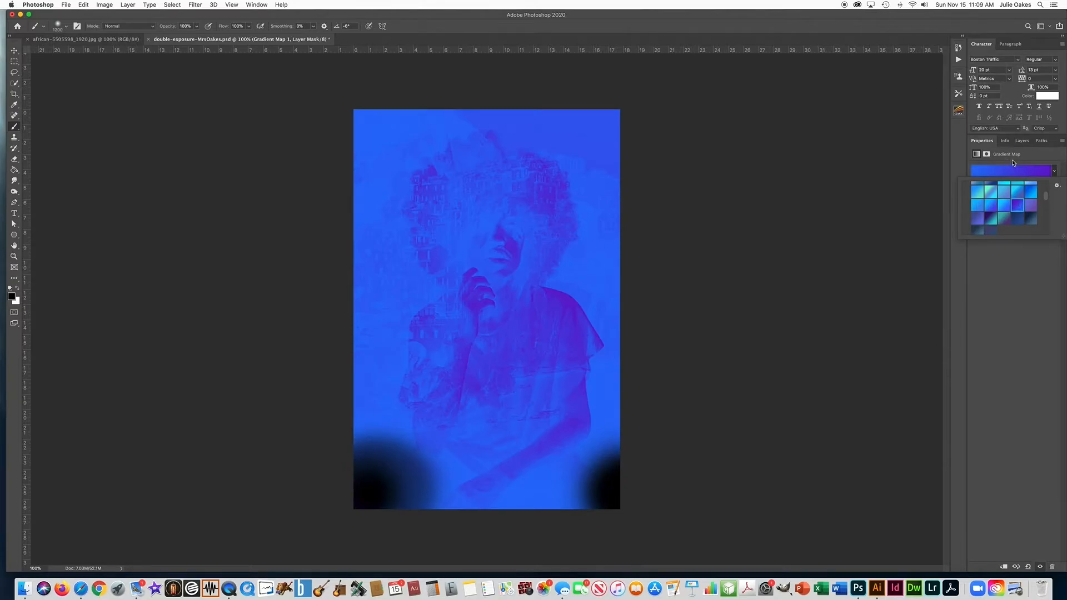
click(1054, 174)
click(974, 189)
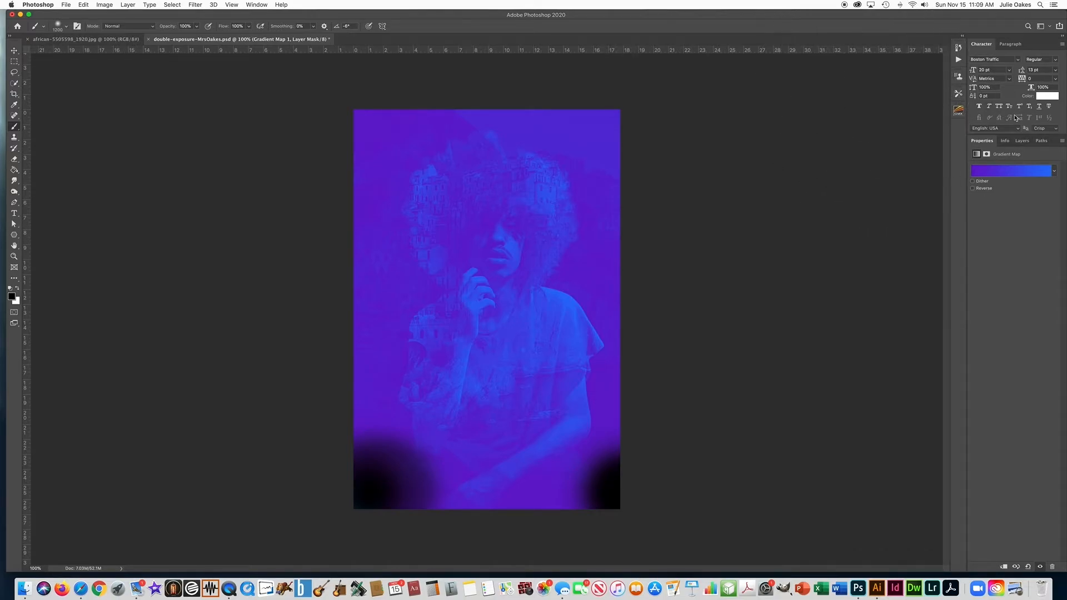
Hide the Gradient Map 1 adjustment layer.
click(1020, 141)
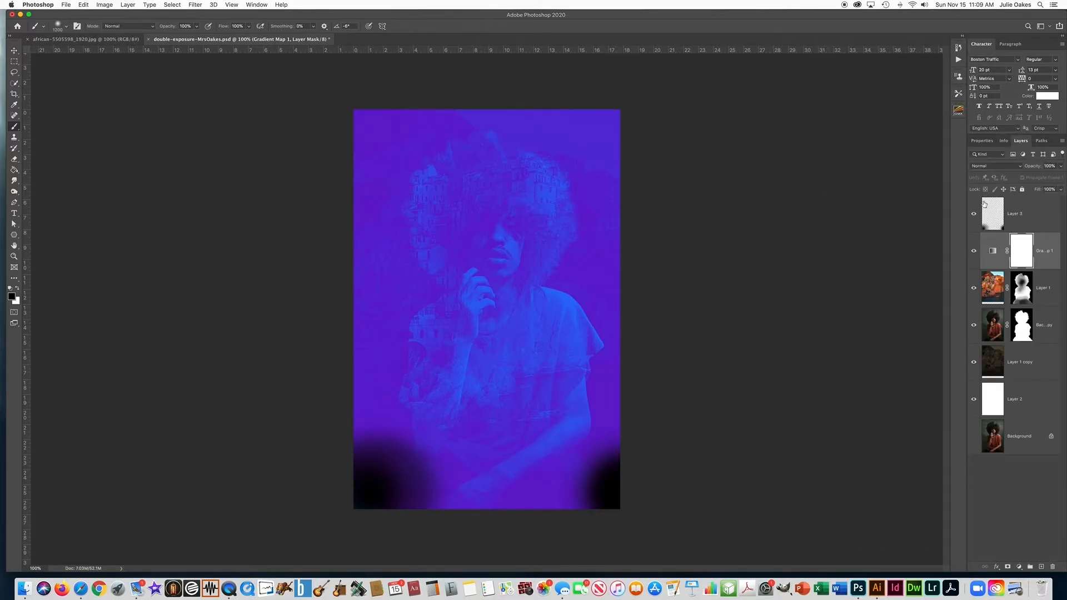
click(972, 252)
click(971, 252)
click(971, 252)
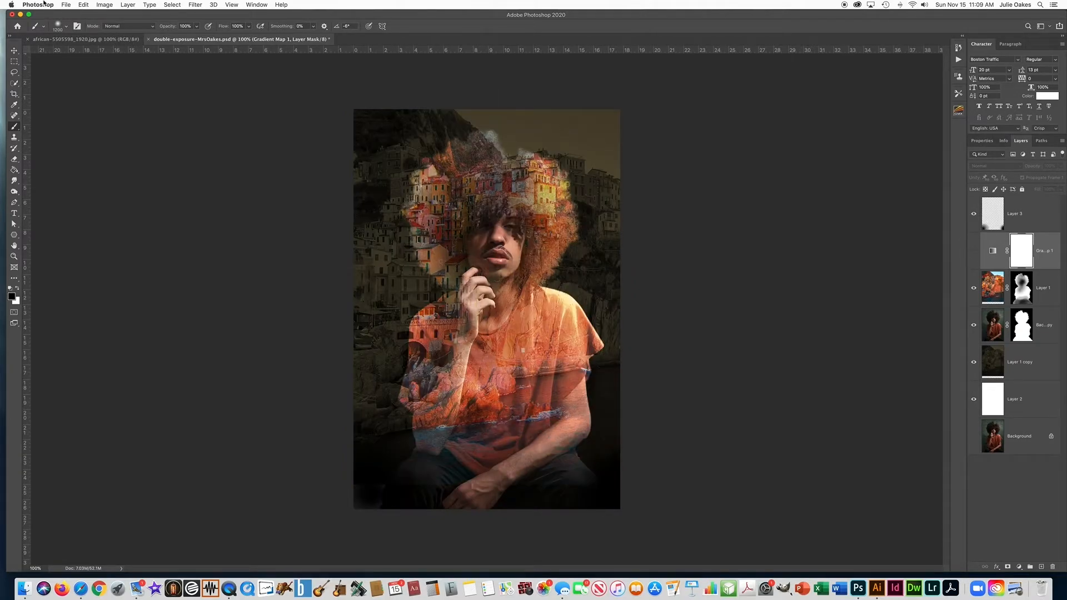
Add a Hue/Saturation adjustment layer above the gradient map with the default name and settings.
click(128, 5)
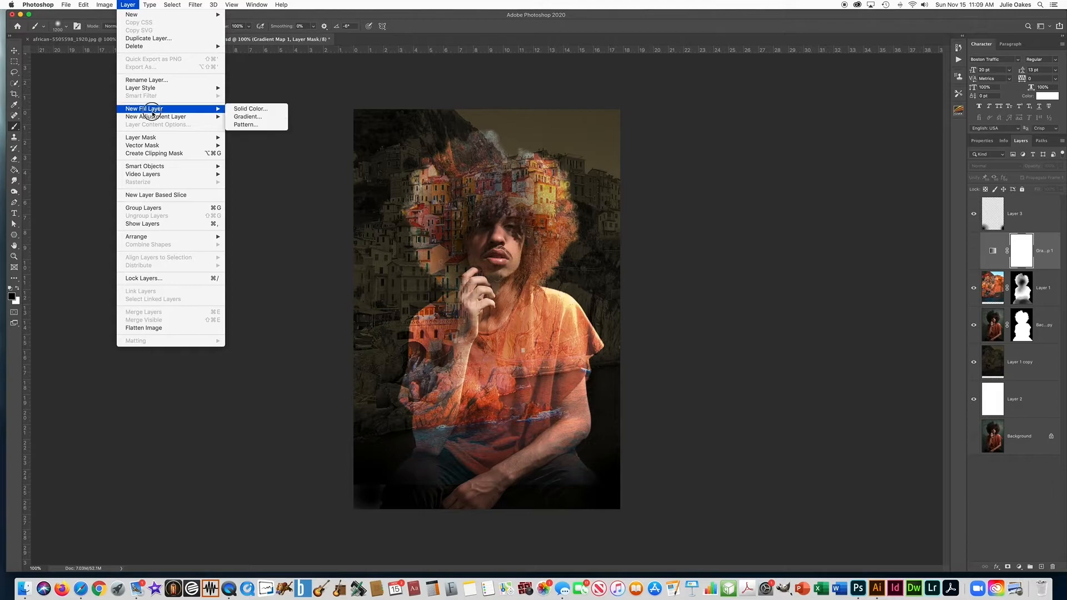
mouse_move(152, 137)
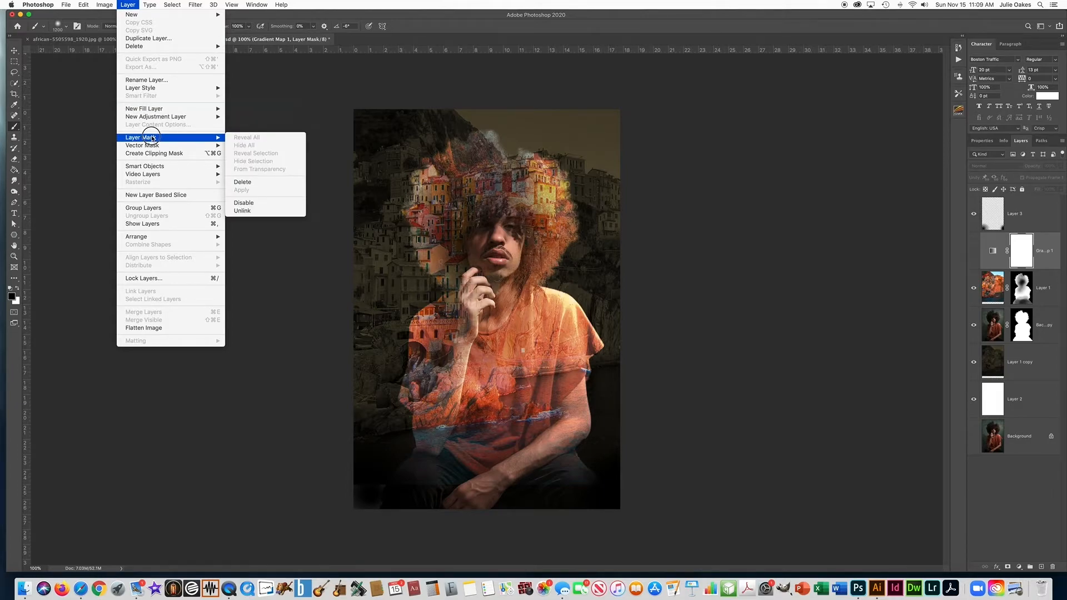
mouse_move(167, 117)
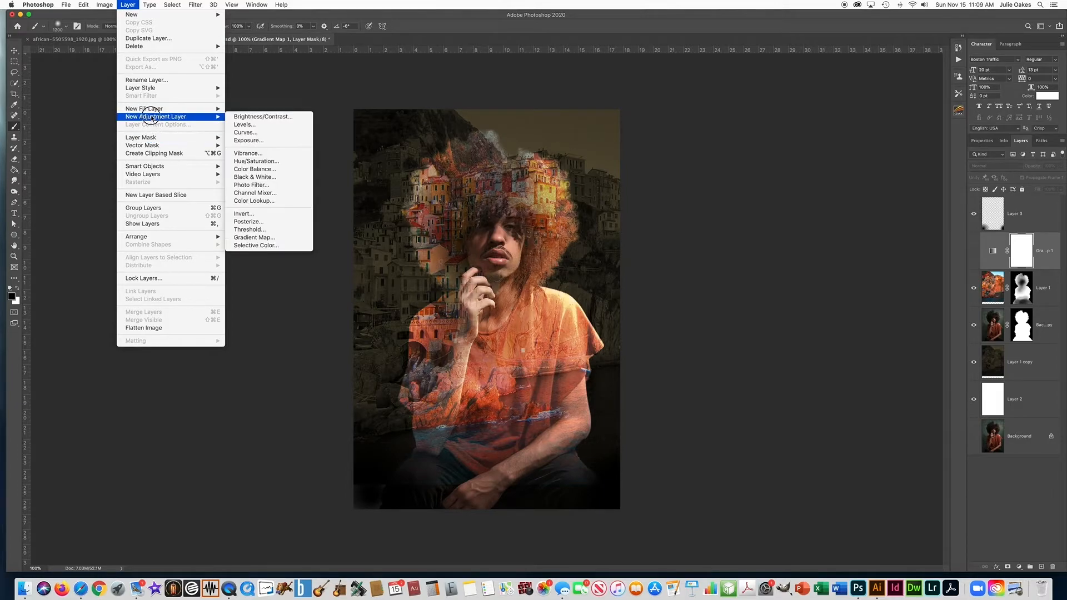
click(264, 161)
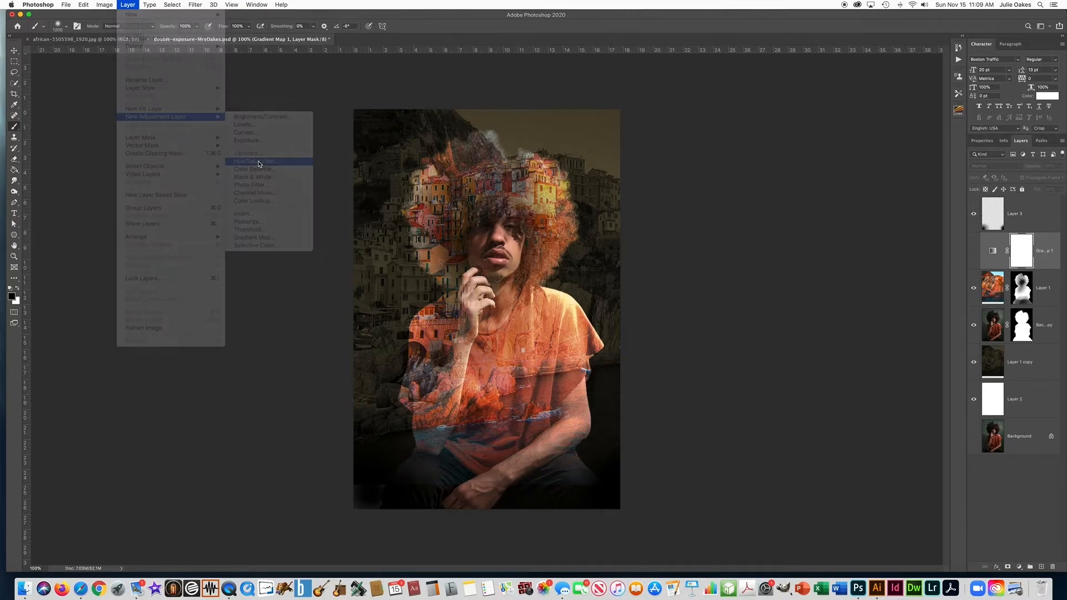
click(602, 300)
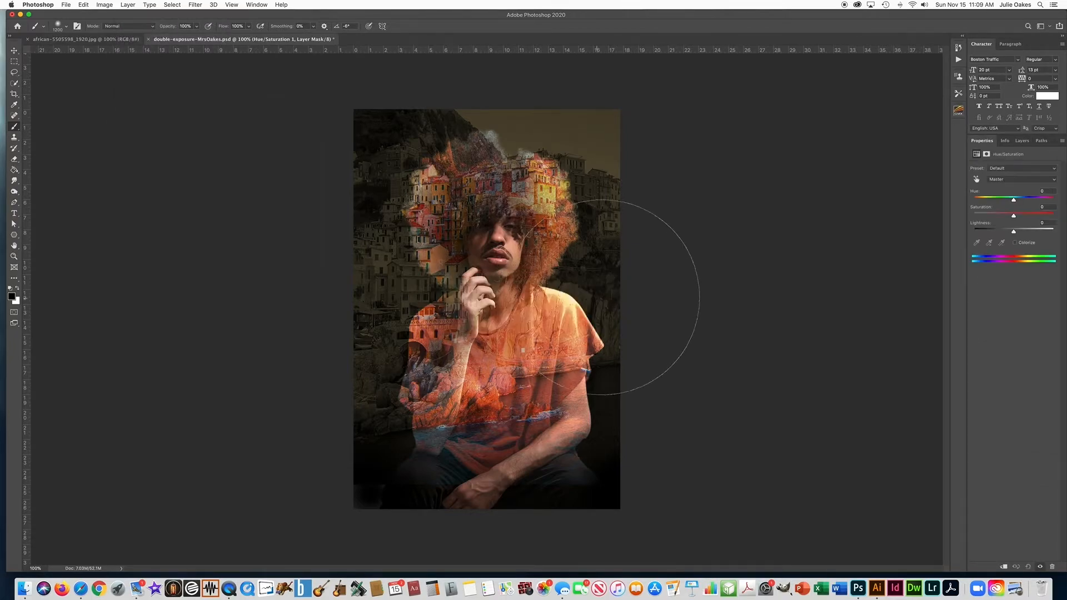
Experiment with the hue, saturation and lightness values and the Sepia preset, and apply the Red Boost preset.
drag(1014, 200, 982, 200)
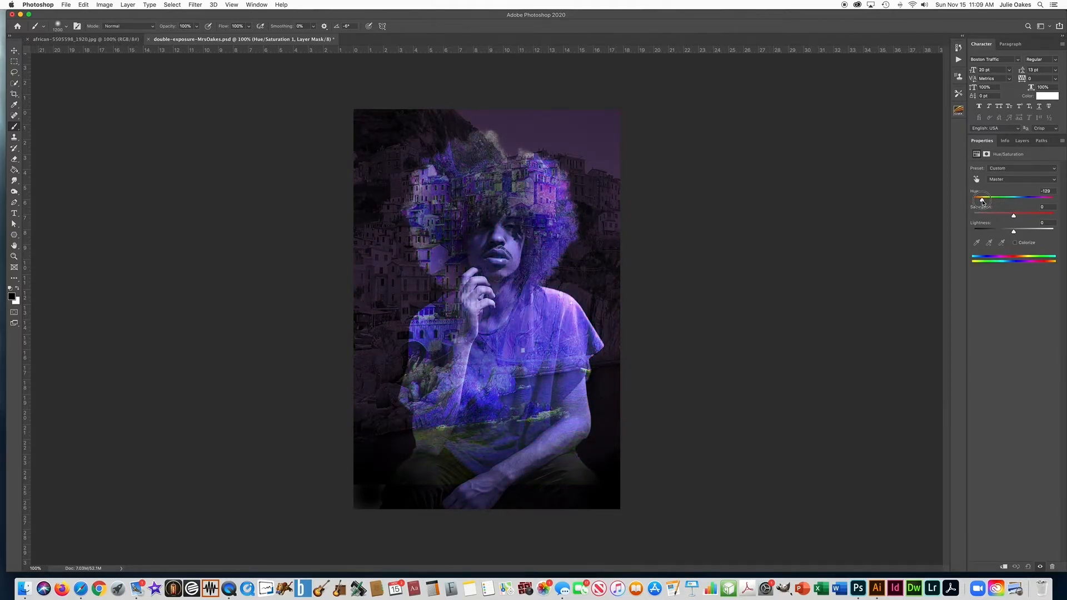
drag(982, 200, 1007, 230)
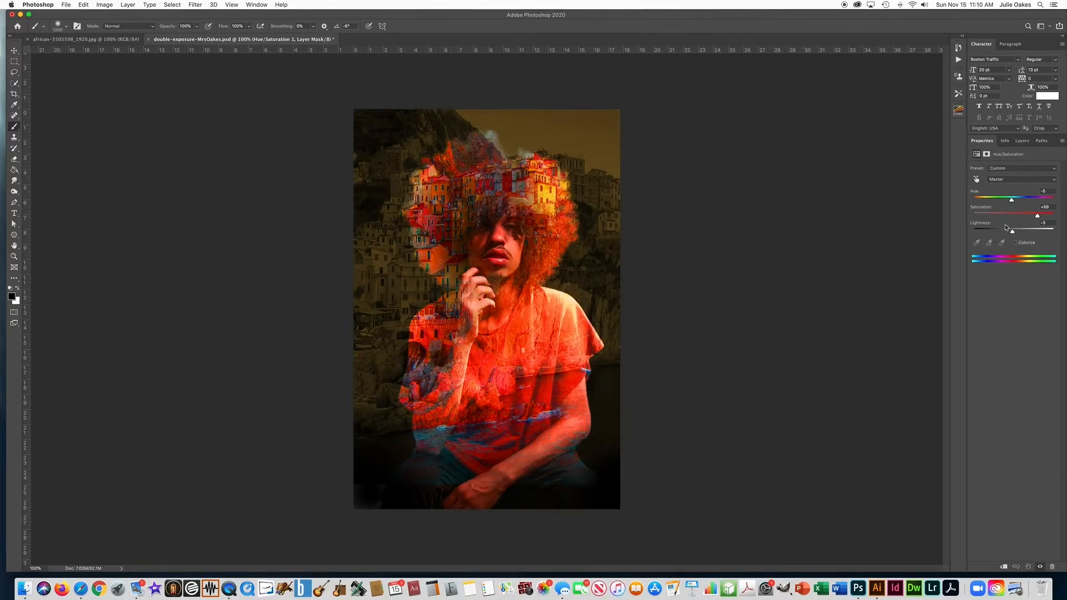
click(1002, 170)
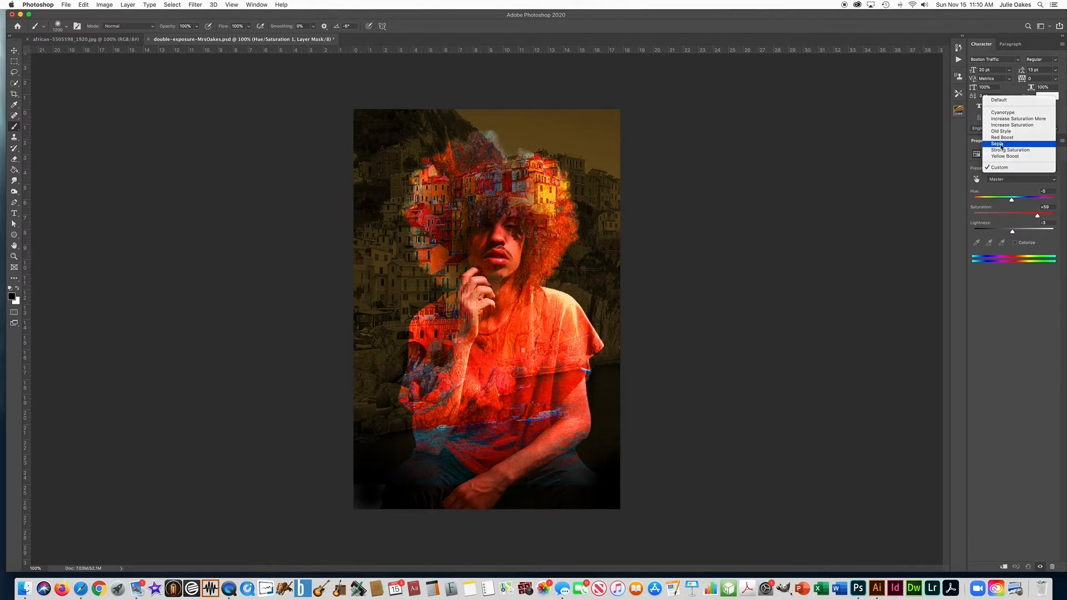
click(1003, 144)
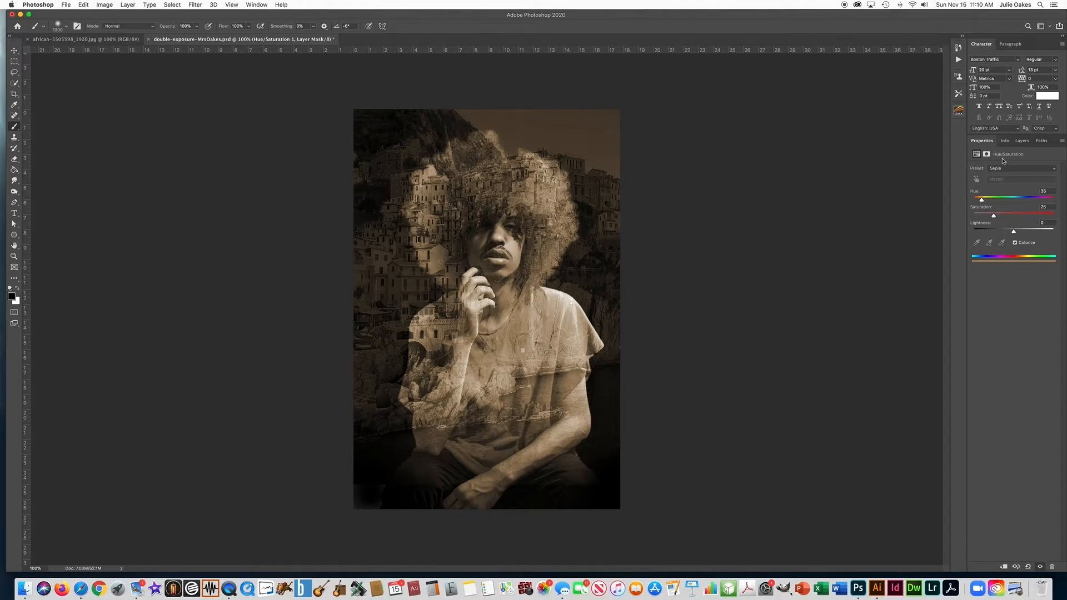
click(1004, 170)
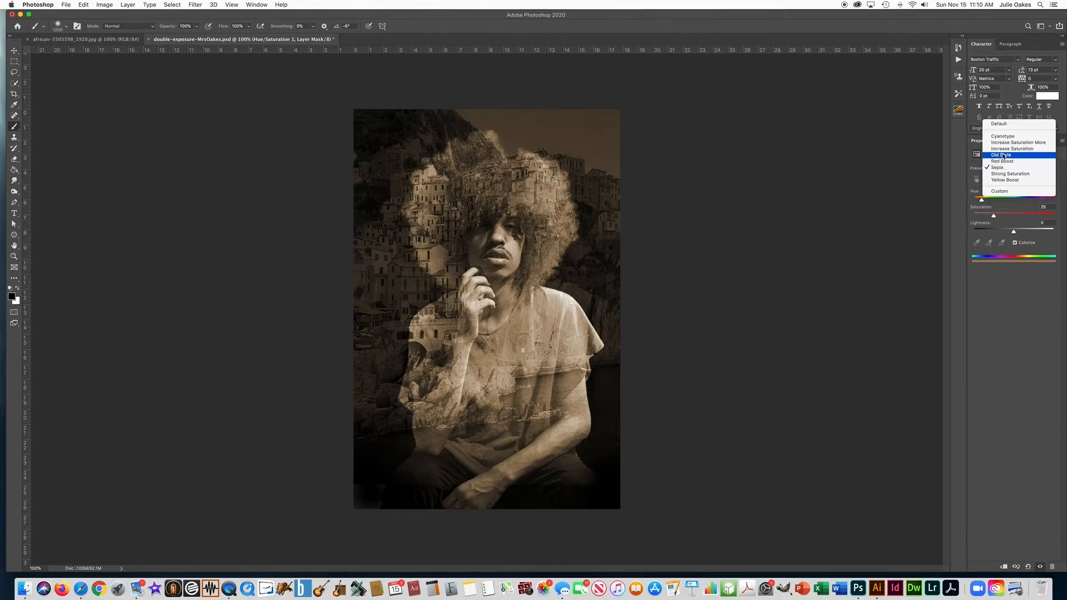
click(1003, 161)
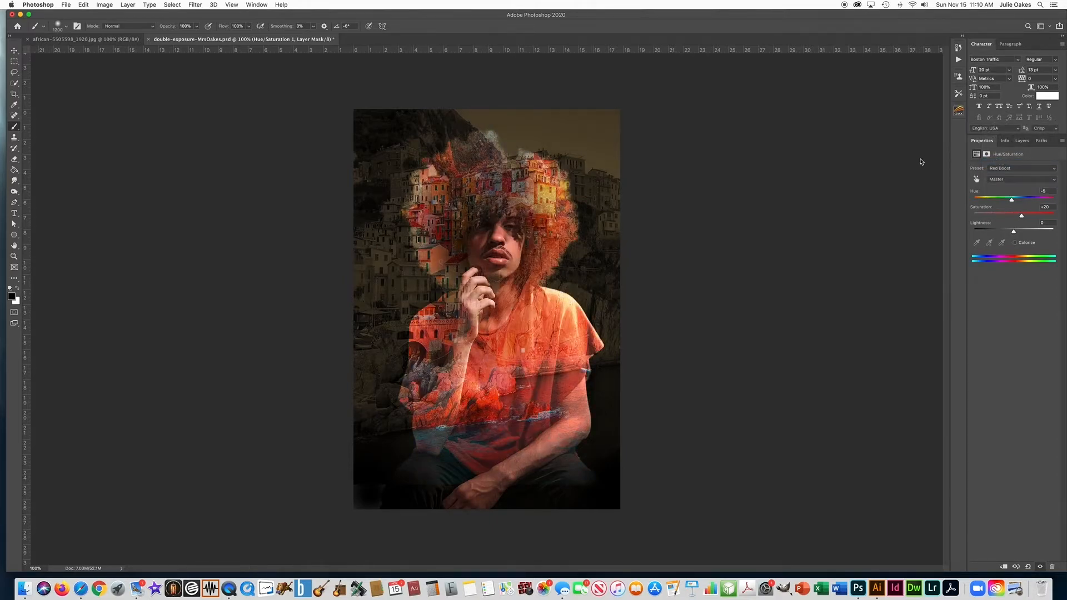
Hide the Hue/Saturation 1 adjustment layer.
click(1021, 141)
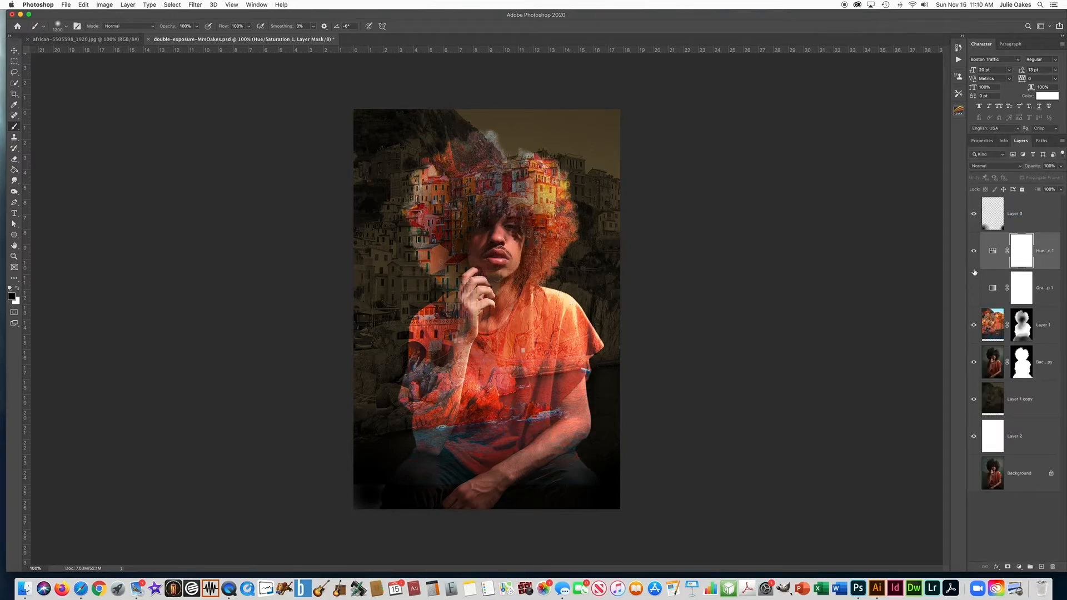
click(974, 251)
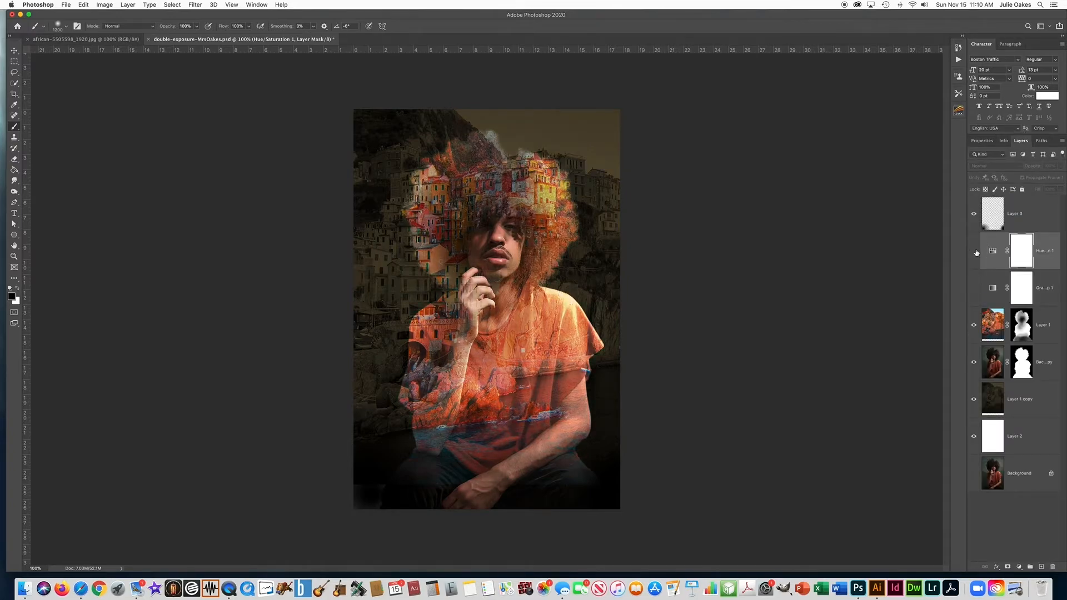
click(127, 4)
mouse_move(151, 118)
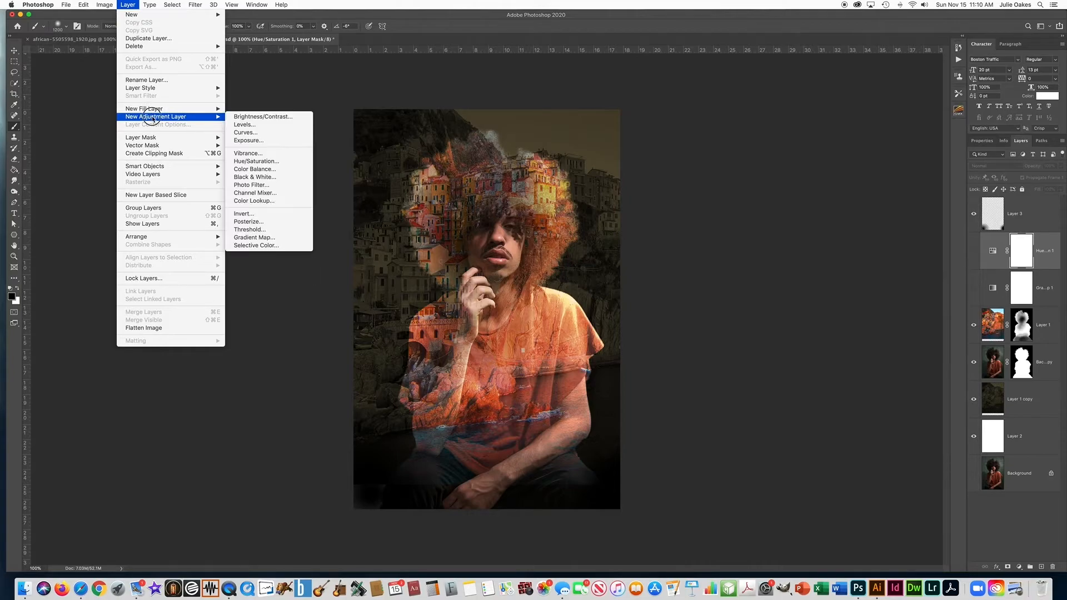
click(123, 3)
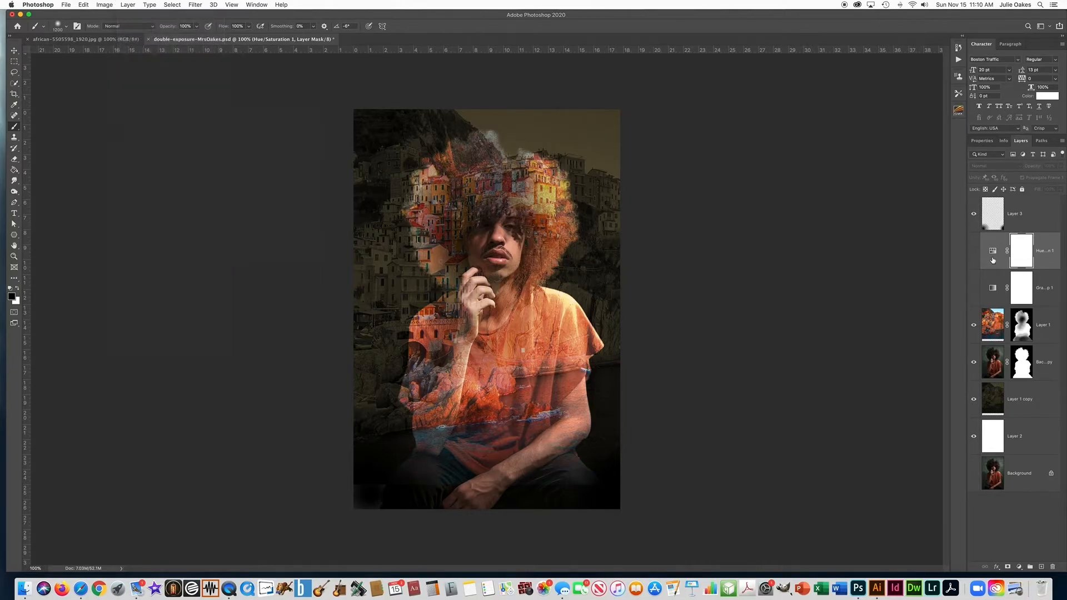
Add a Photo Filter adjustment layer above the Hue/Saturation layer with the default name and settings.
click(131, 4)
mouse_move(143, 116)
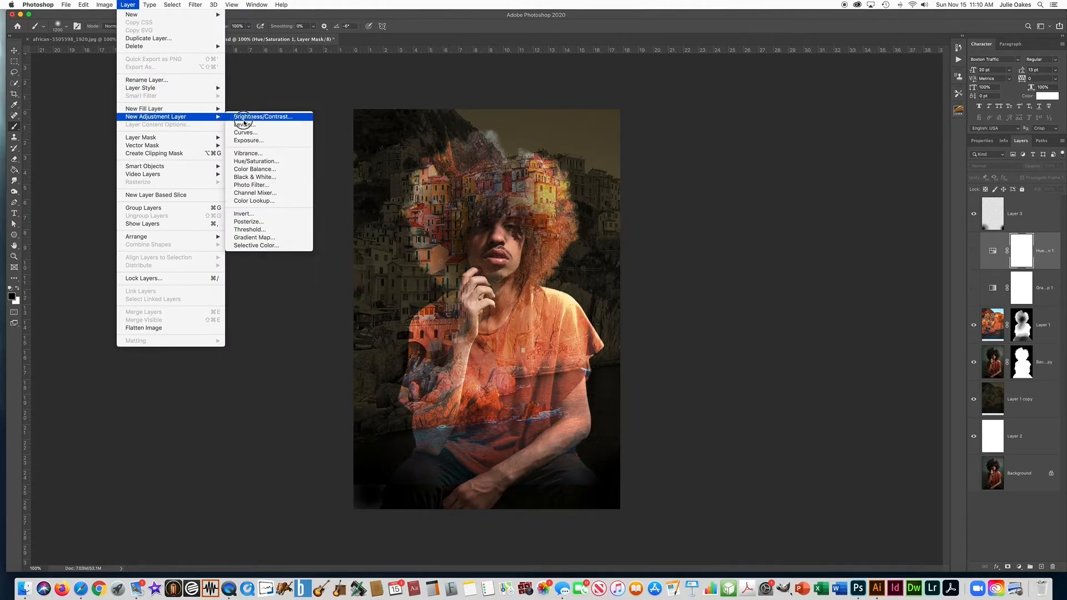
click(277, 185)
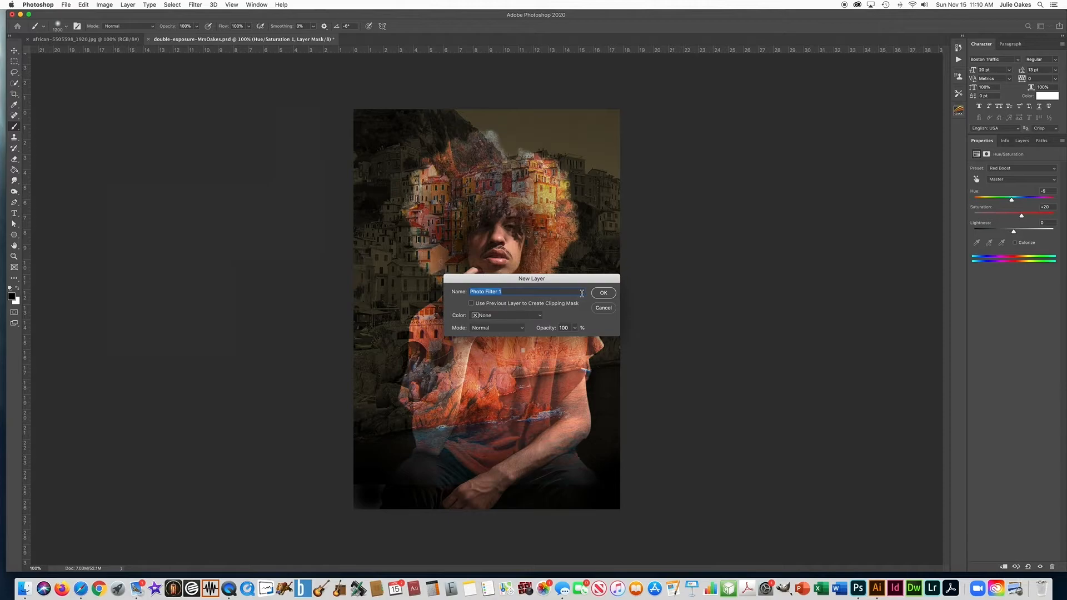
click(606, 295)
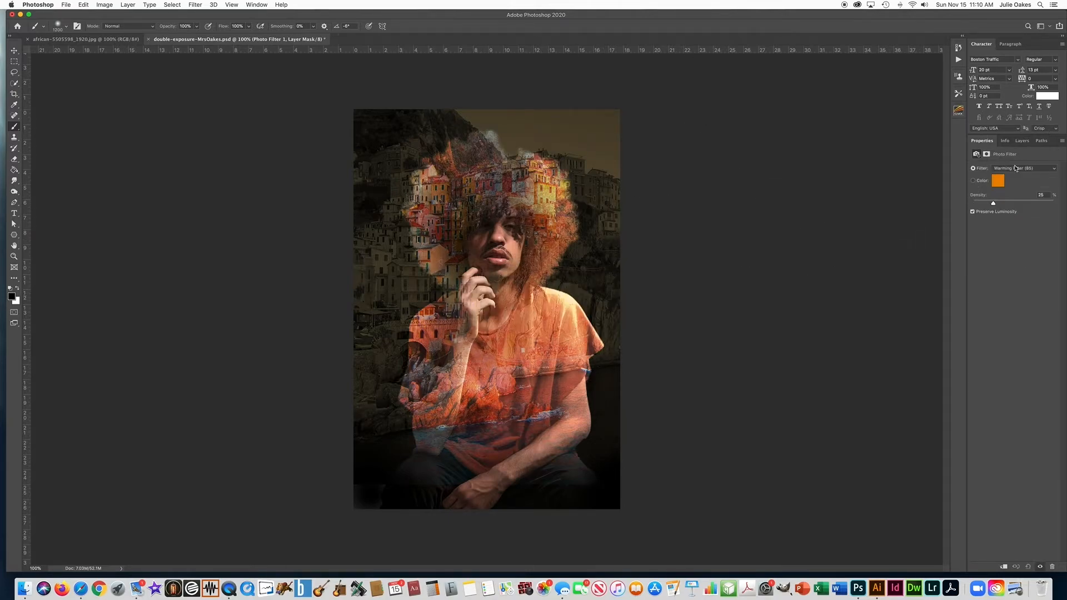
Raise the photo filter's density to nearly 100%, try Cooling Filter (82) and Underwater, and settle on Warming Filter (81).
drag(996, 204, 1050, 206)
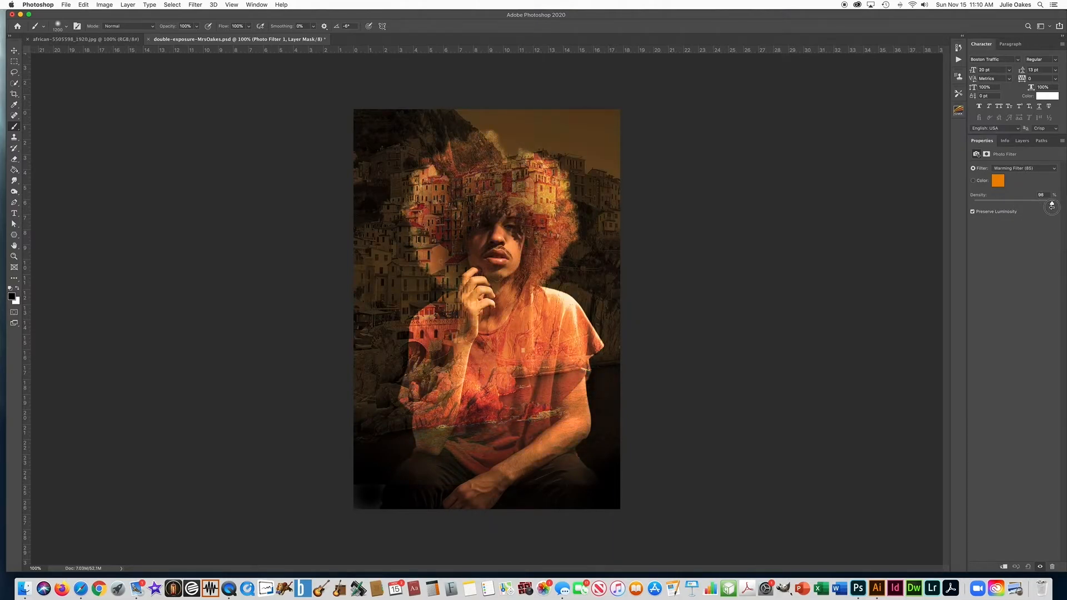
click(996, 171)
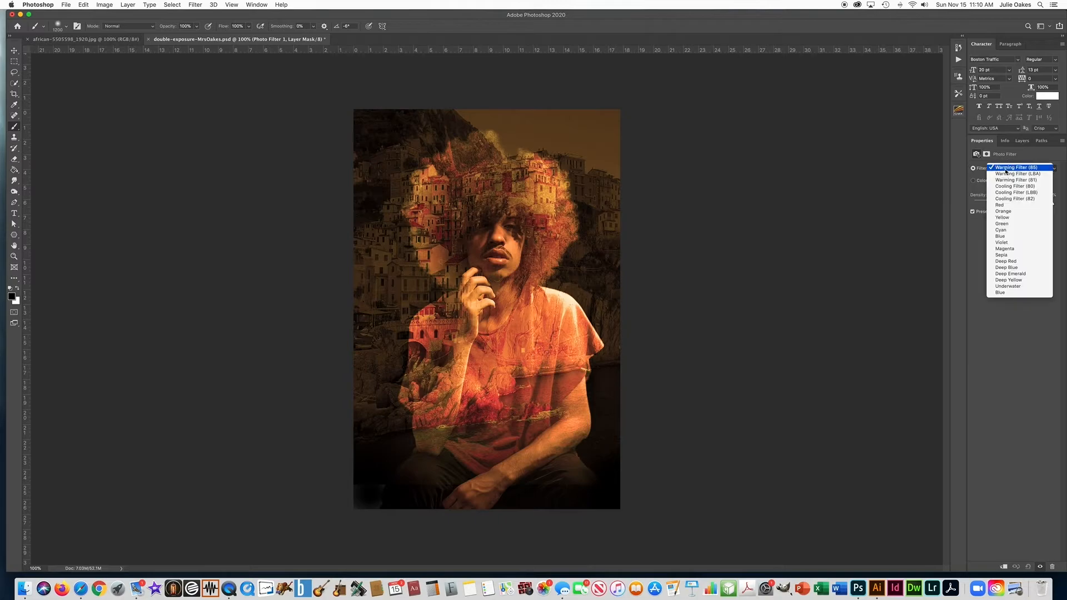
click(1007, 200)
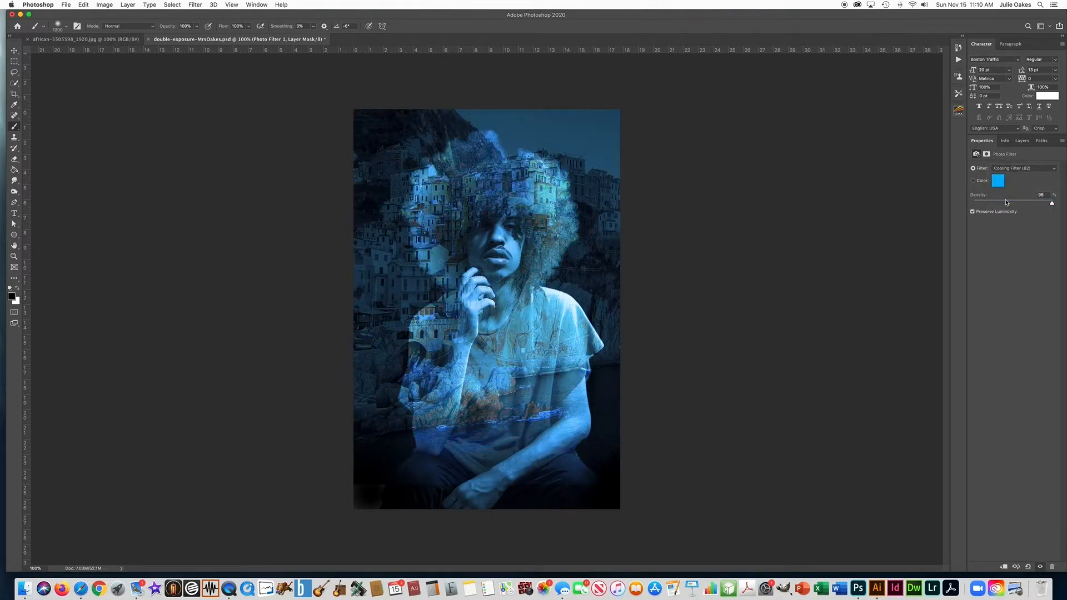
click(1000, 168)
click(999, 168)
click(1010, 174)
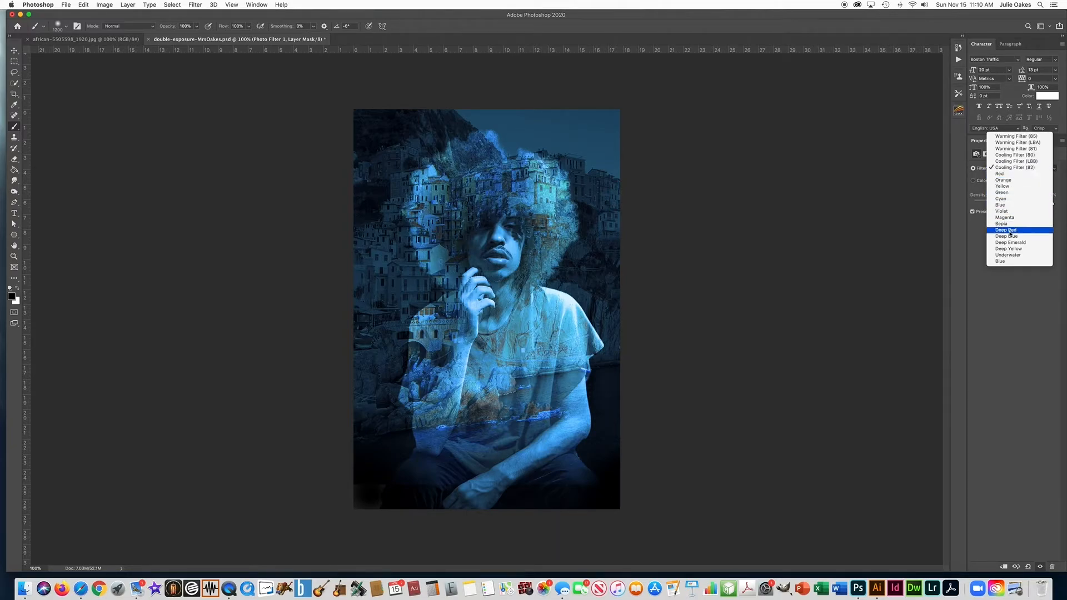
click(1009, 255)
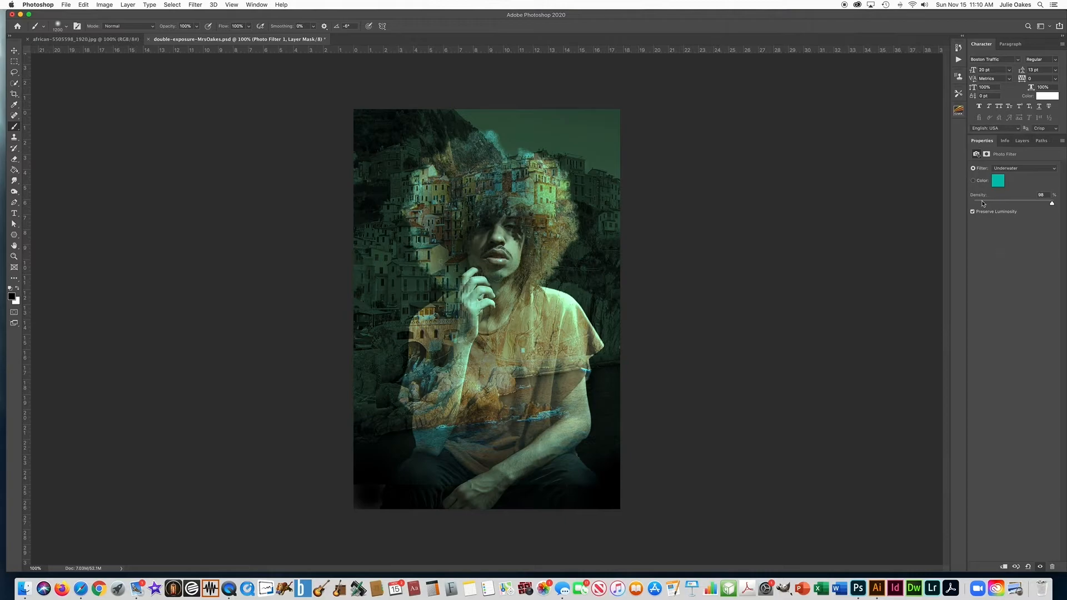
click(1001, 171)
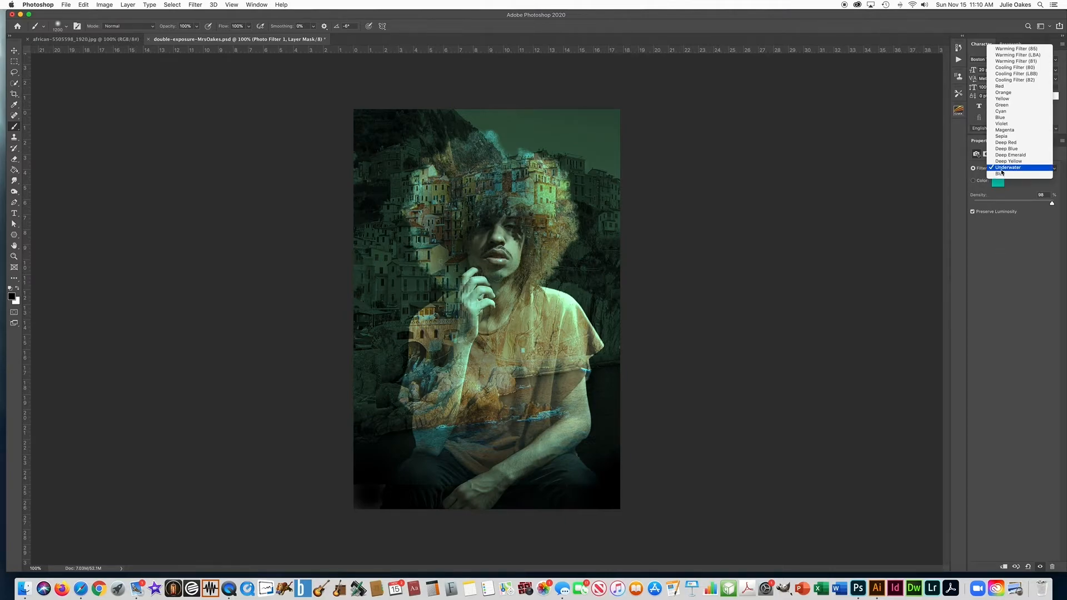
click(1014, 62)
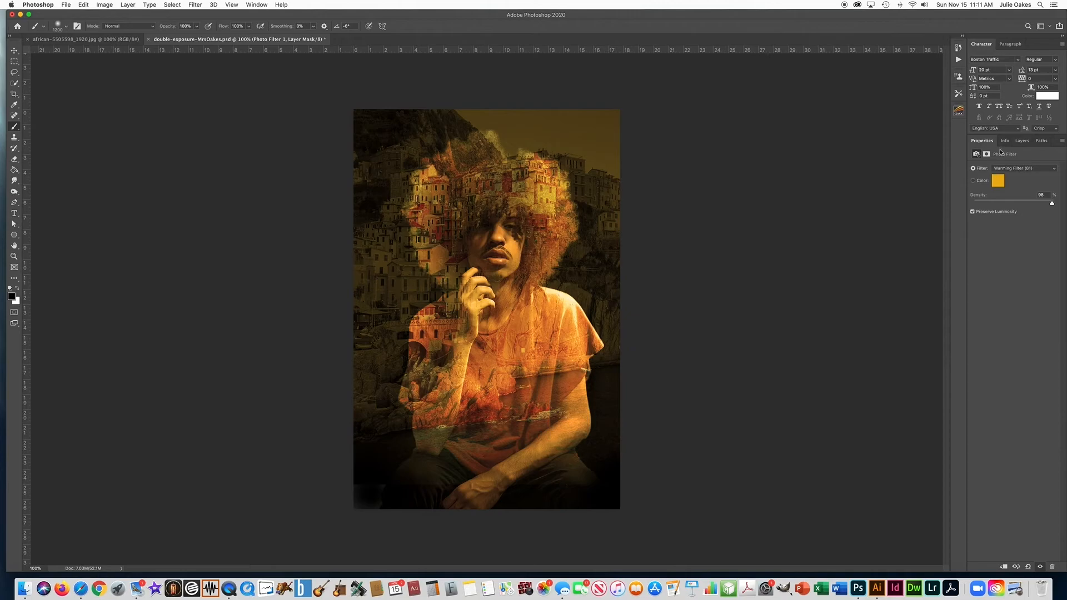
Compare the adjustment layers by hiding the Photo Filter, previewing Hue/Saturation on and off, and showing the Gradient Map.
click(1023, 141)
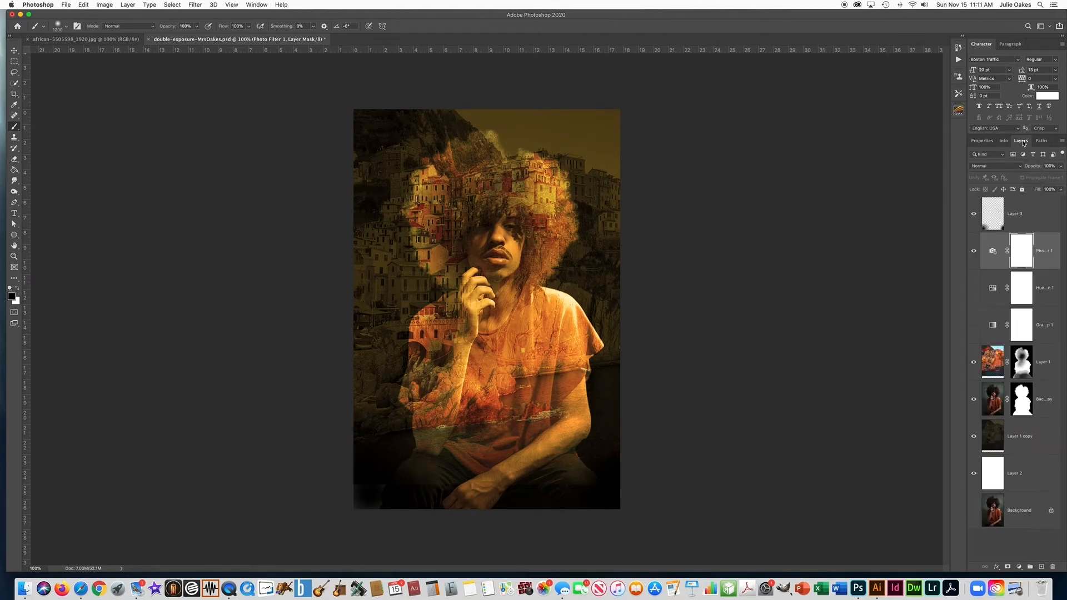
click(974, 253)
click(974, 252)
click(974, 289)
click(973, 288)
click(973, 289)
click(975, 326)
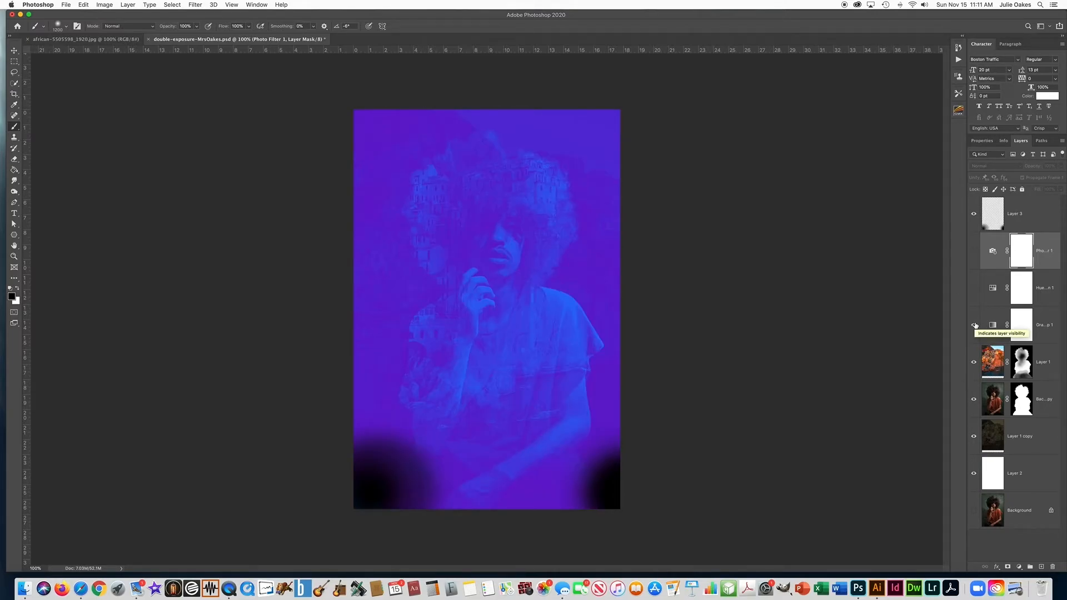
Hide the Gradient Map 1 adjustment layer.
click(975, 325)
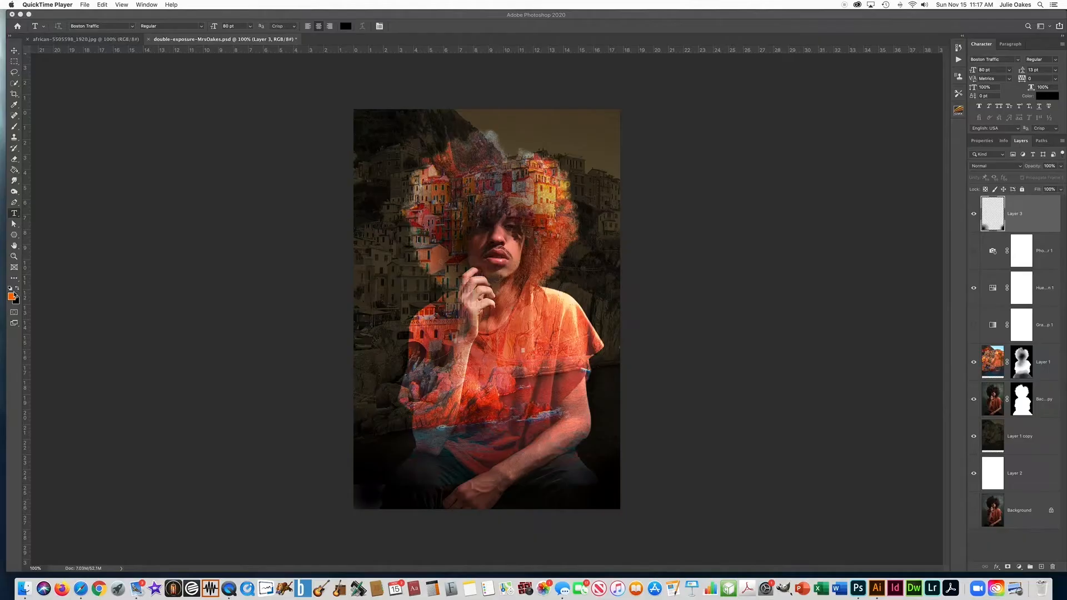
Add the creator's title and surname as white 80 pt Boston Traffic text in the lower-left corner of the portrait.
click(11, 297)
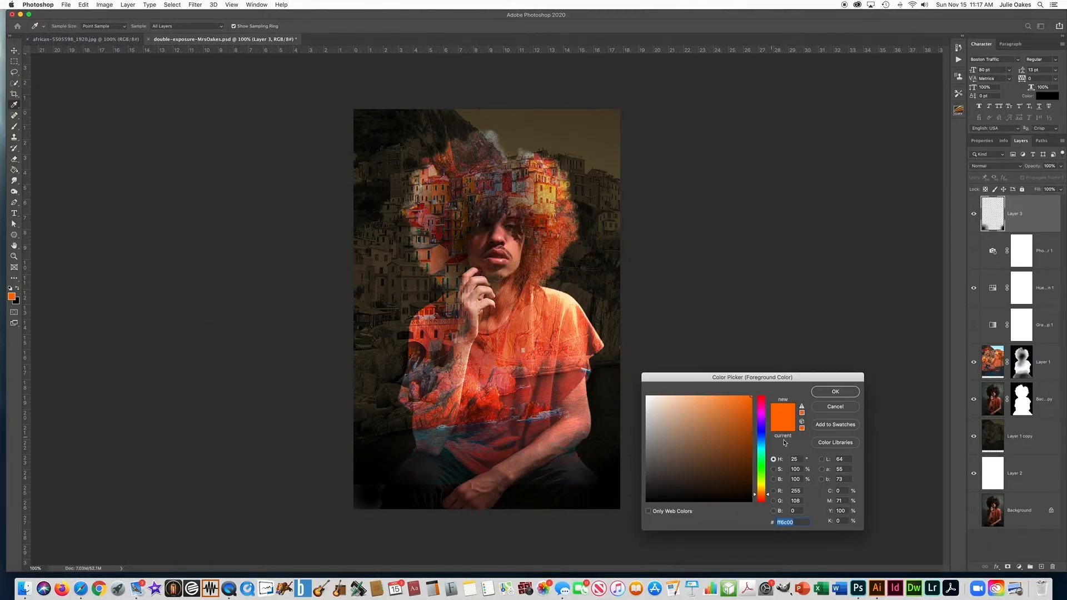
drag(671, 422, 620, 376)
key(Return)
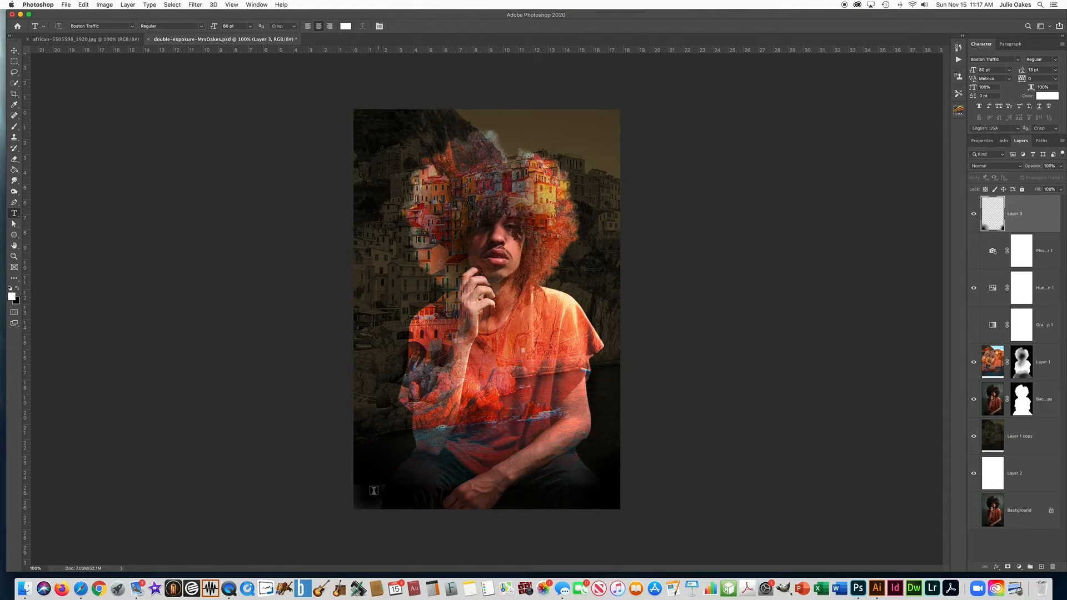
click(378, 492)
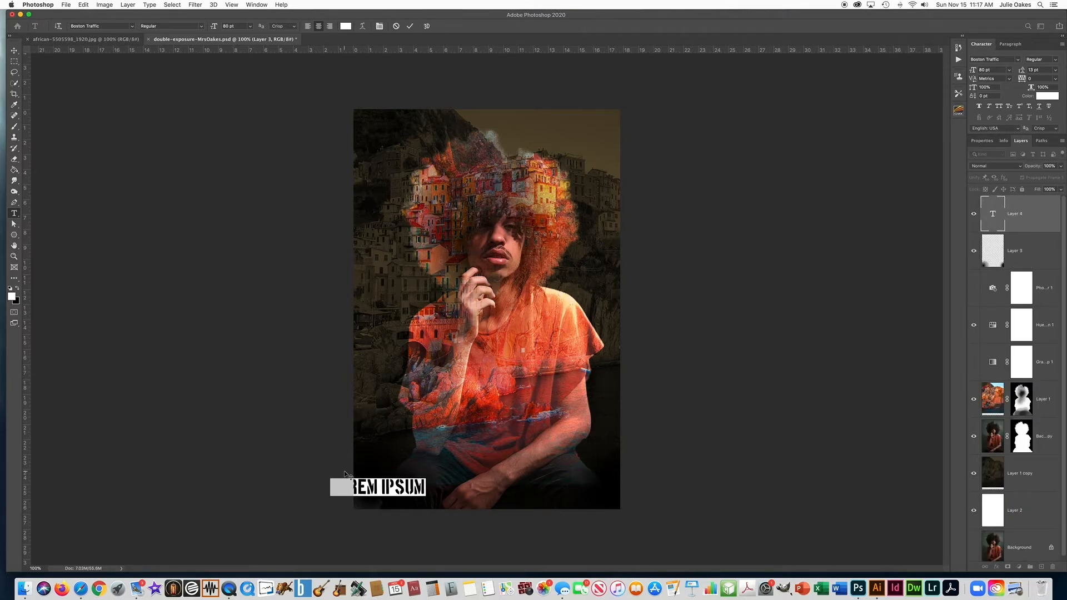
text(MRS.)
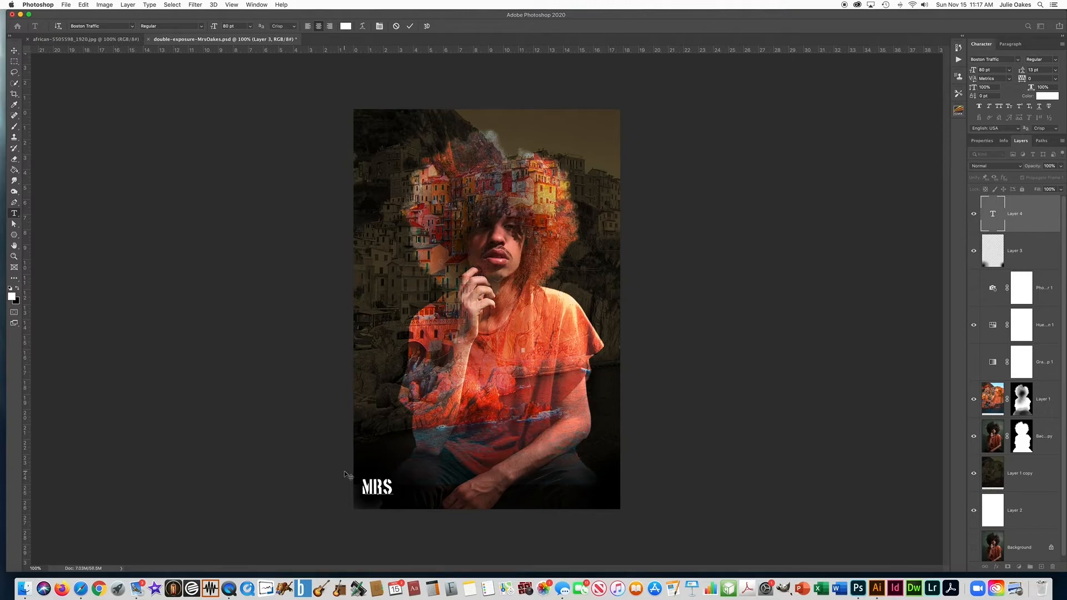
text( OAKES)
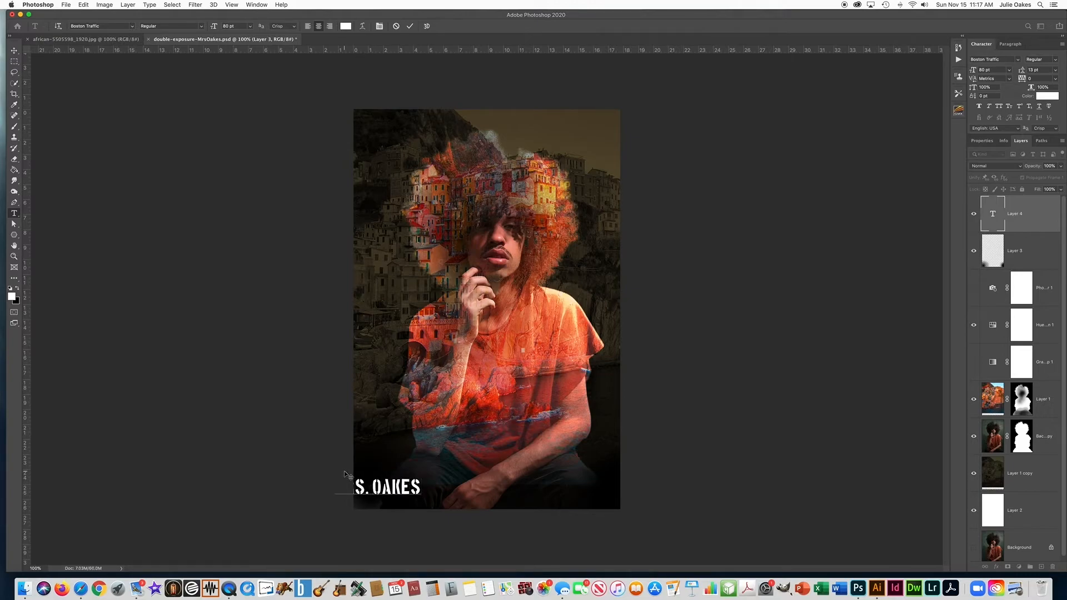
Move the name text right and slightly up so all of it fits inside the lower-left corner of the picture.
click(15, 52)
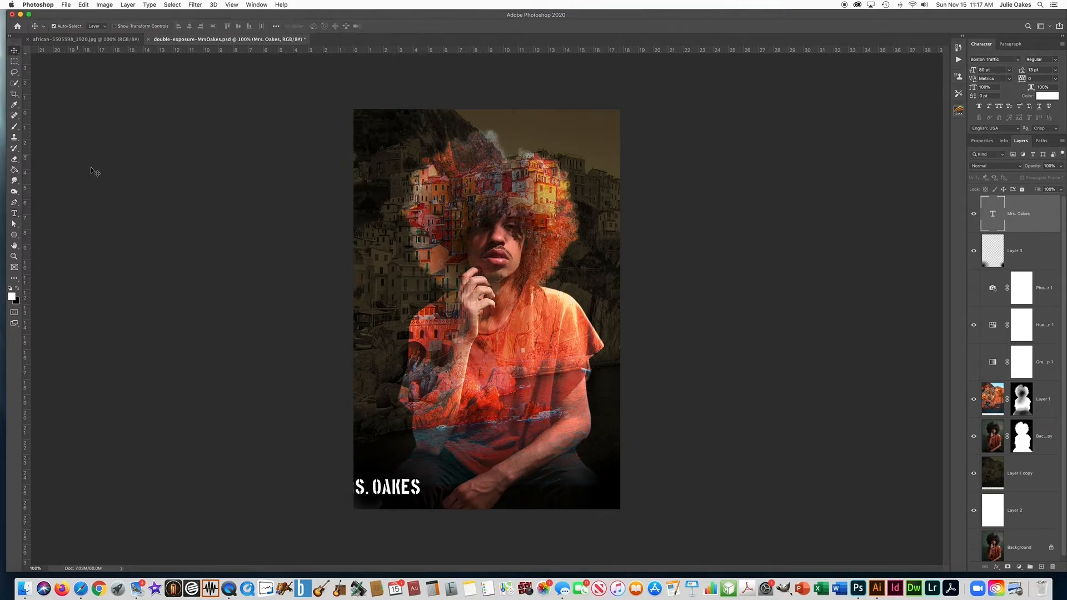
key(ctrl+t)
drag(394, 493, 425, 491)
key(Return)
Add a new layer with default settings, place it beneath the name text layer, and set its blend mode to Dissolve.
click(127, 4)
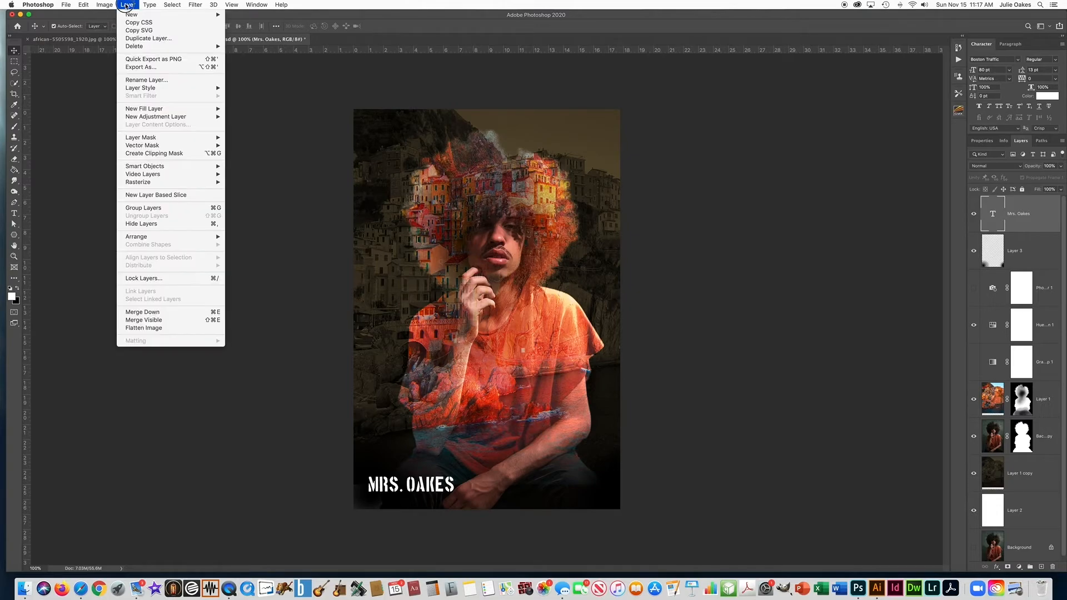
mouse_move(131, 15)
click(242, 20)
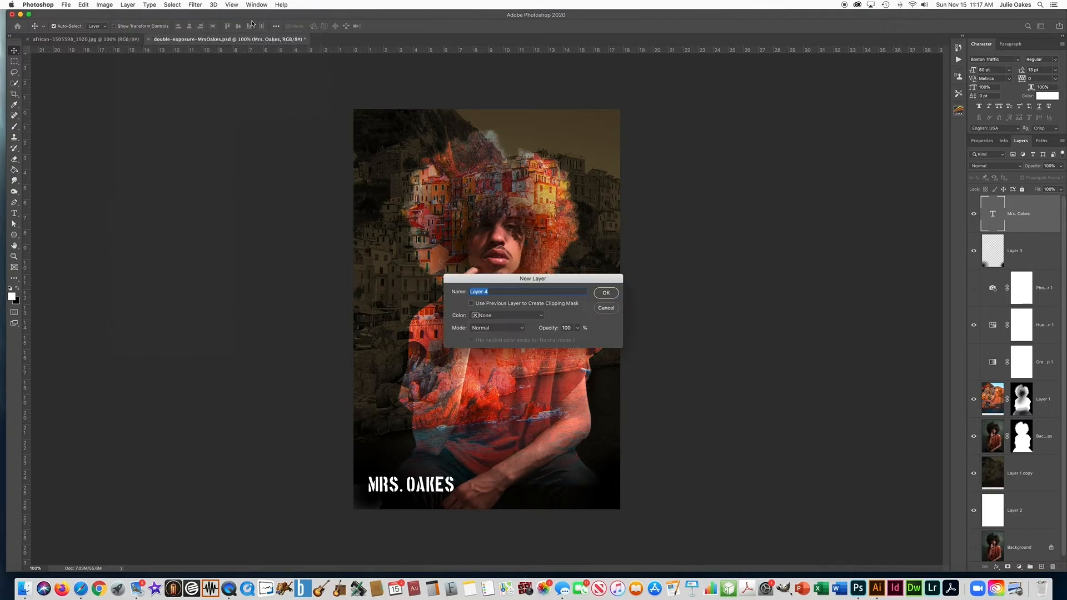
click(606, 293)
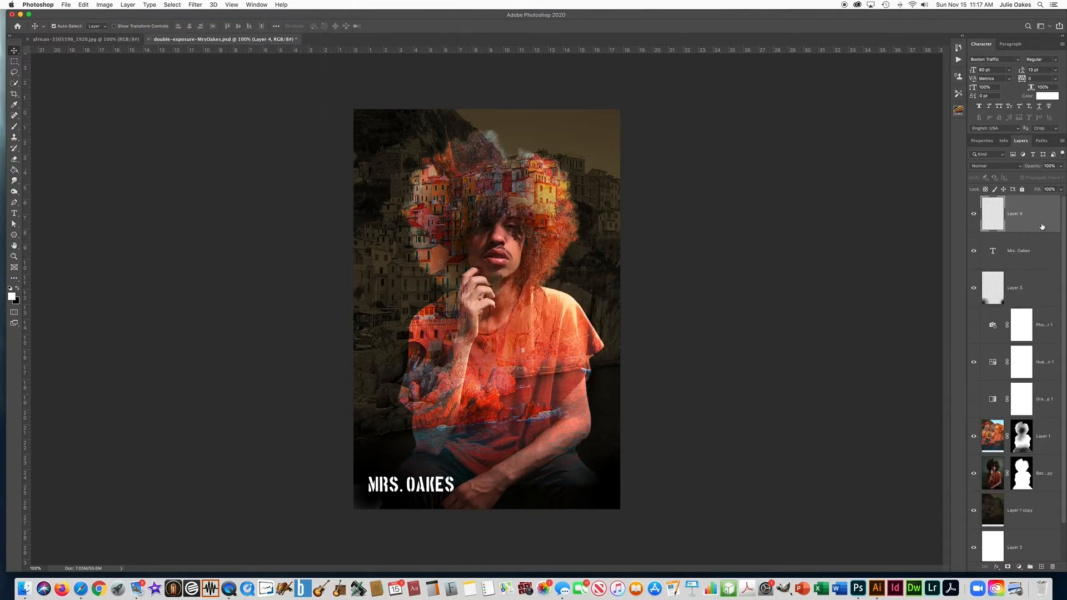
drag(1020, 215, 1026, 273)
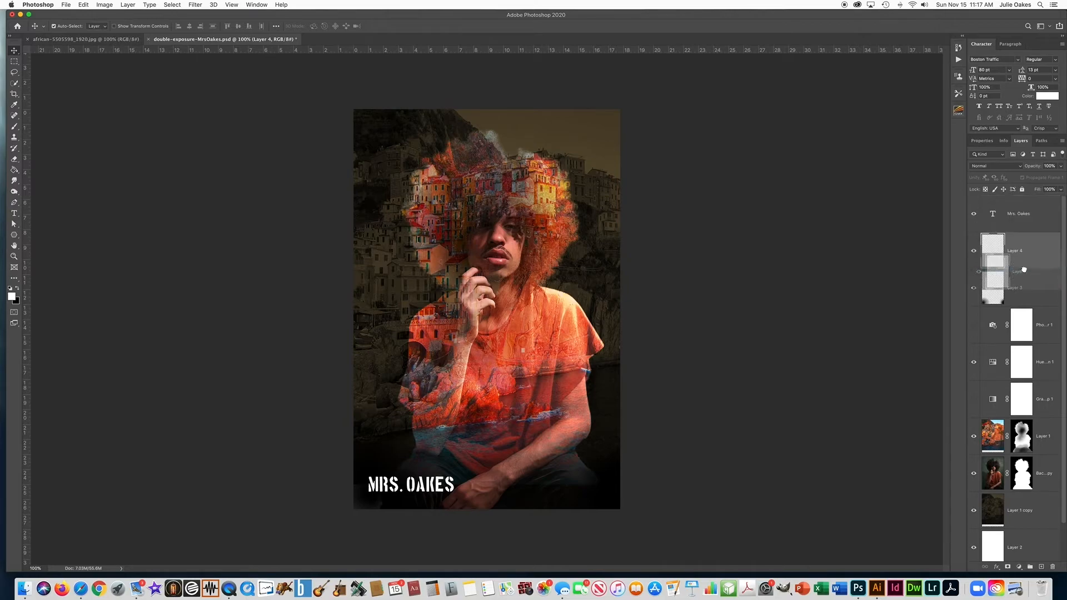
click(980, 166)
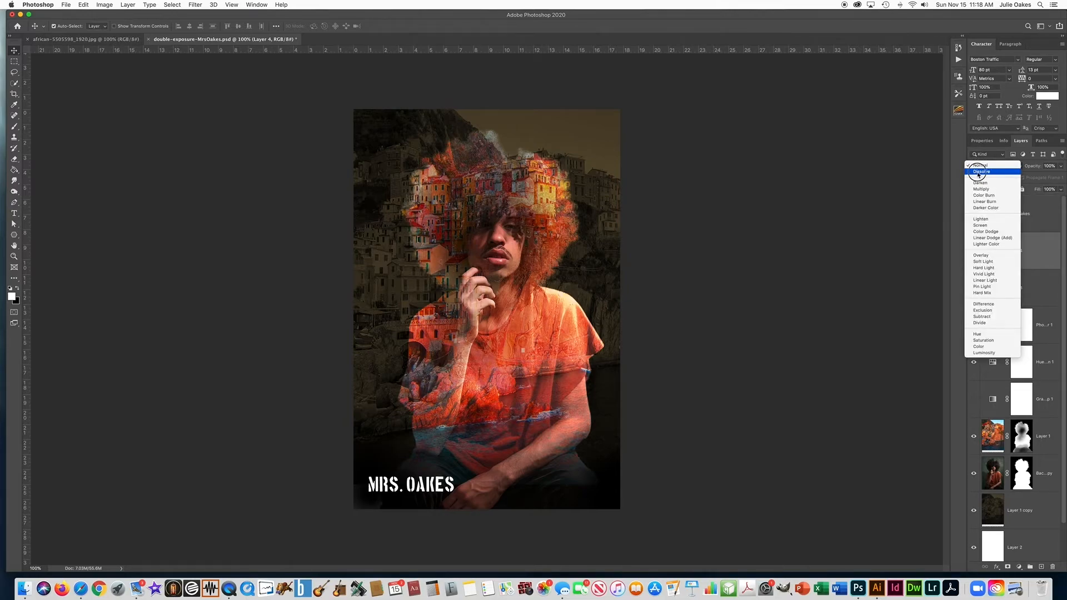
click(982, 171)
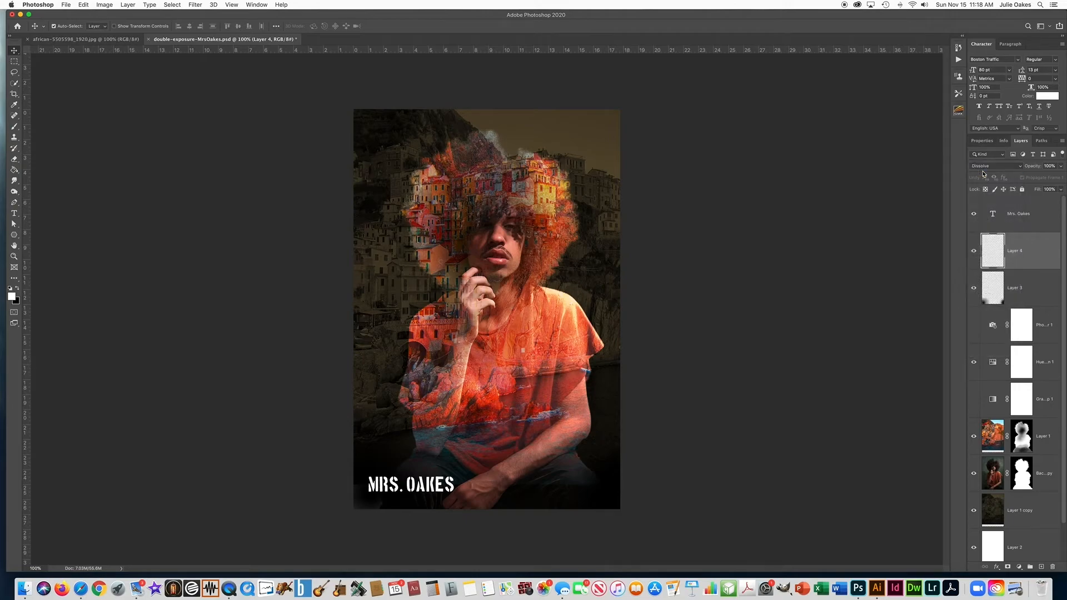
Set the foreground colour to bright orange, ff5a00.
click(14, 300)
click(751, 396)
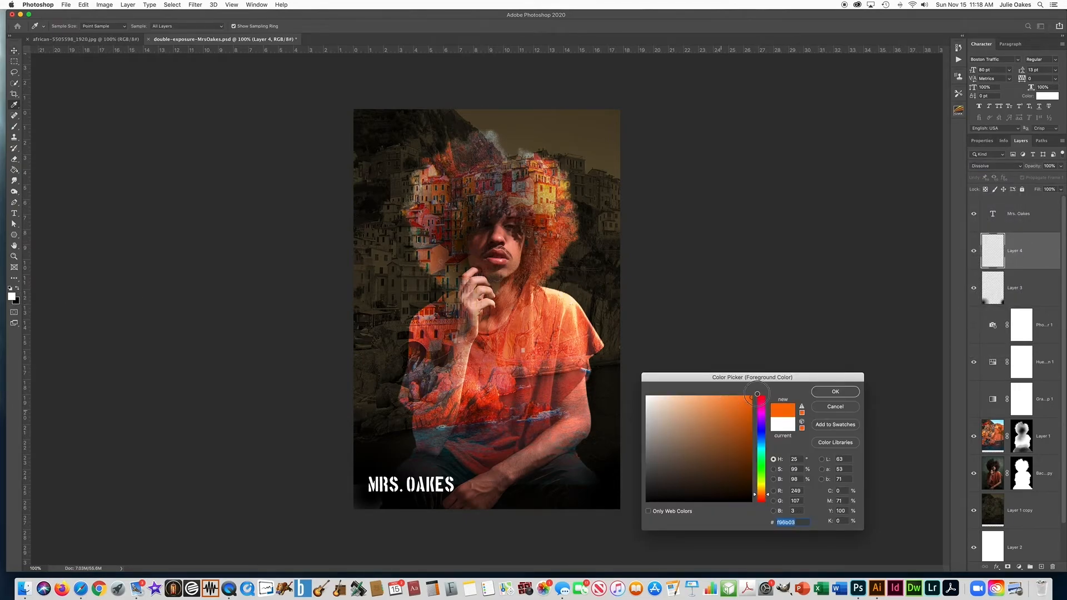
click(762, 496)
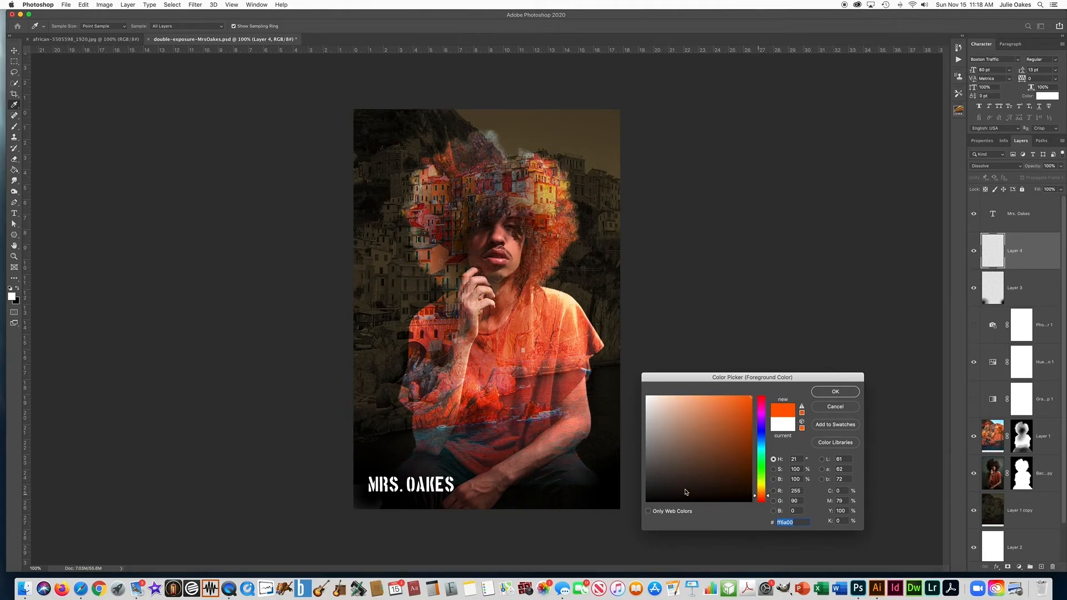
key(Return)
key(v)
Paint a speckled orange glow behind the name on Layer 4, starting with a 300 px brush at 0% hardness and finishing smaller.
click(14, 127)
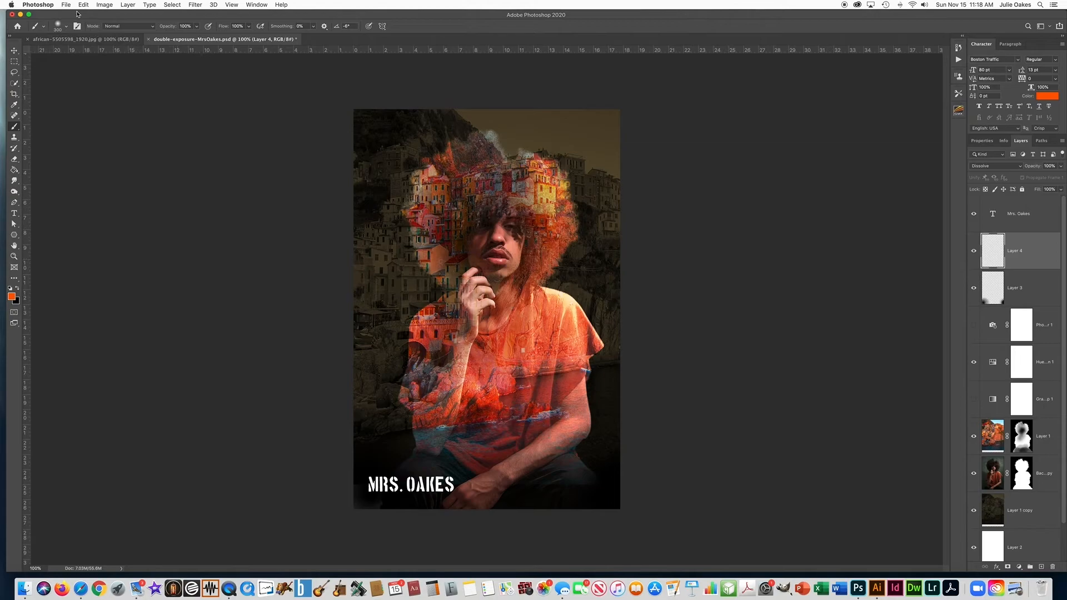
click(58, 26)
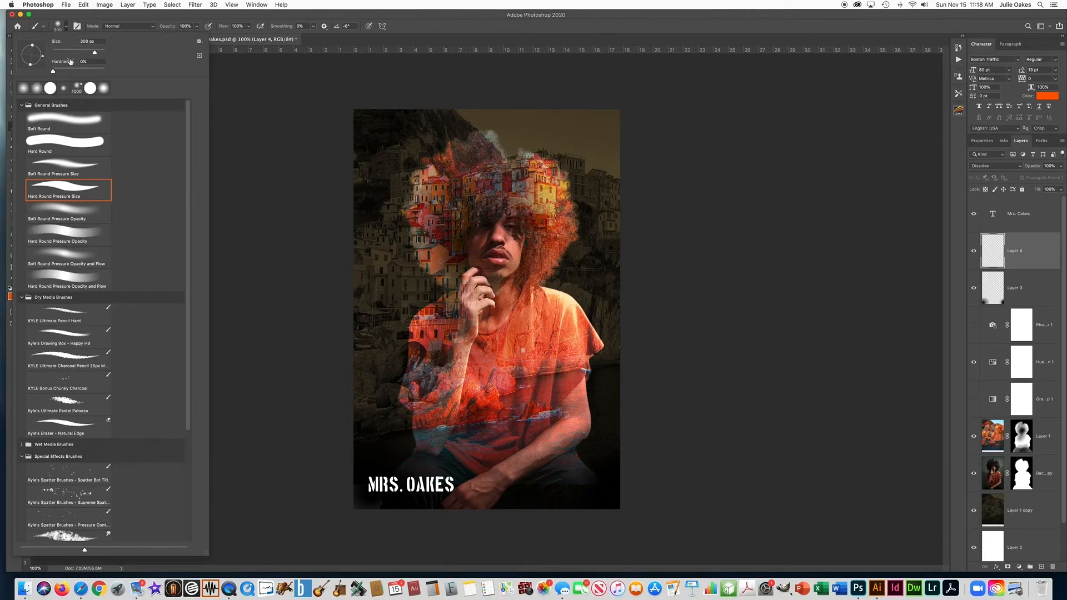
click(268, 117)
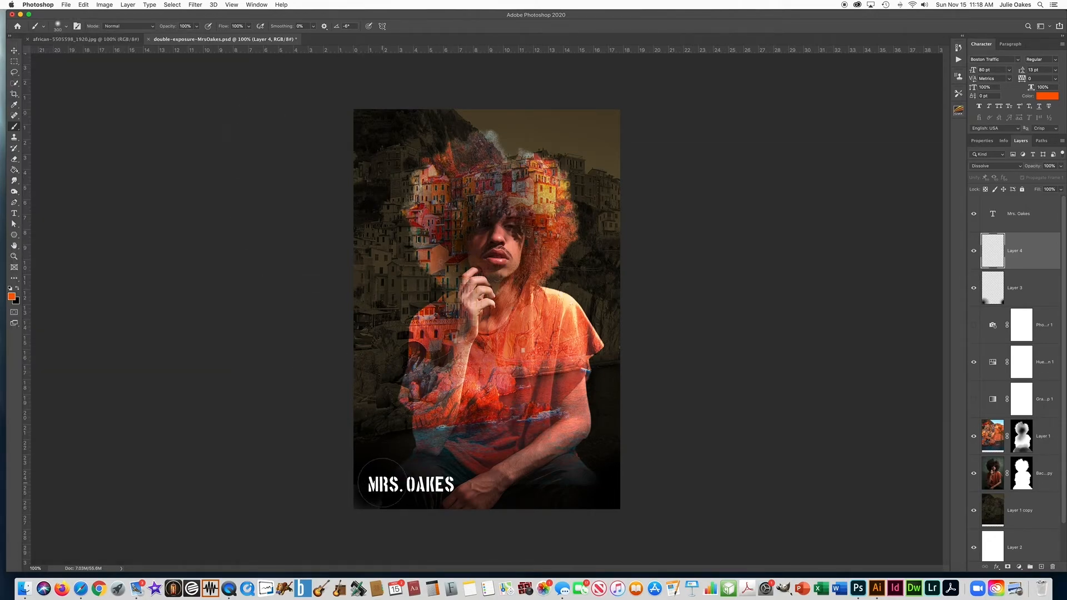
click(383, 482)
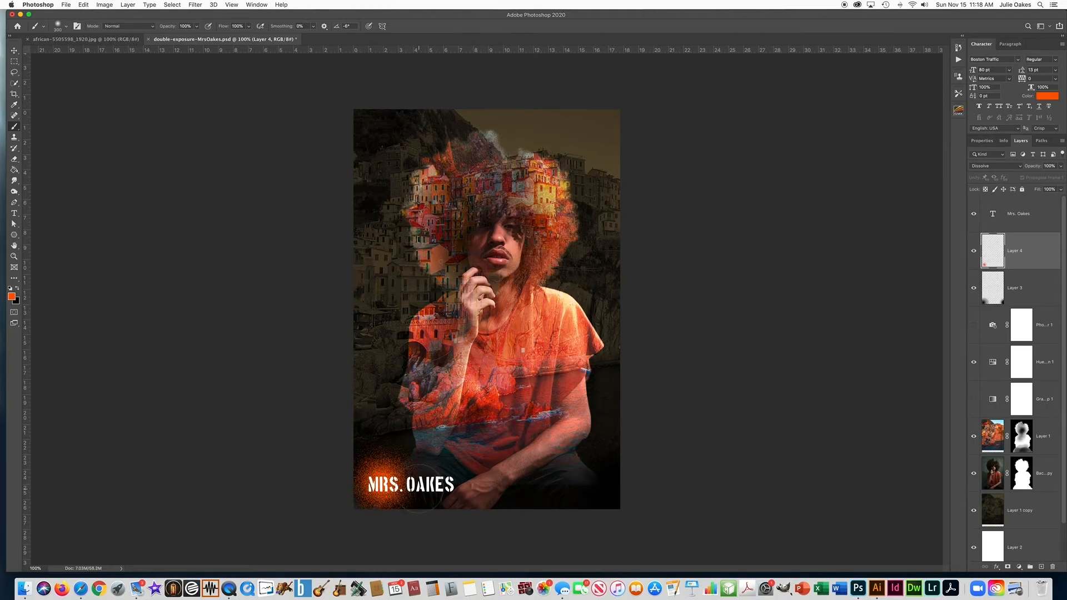
click(419, 487)
key(bracketleft)
key(bracketleft)
key(bracketleft)
key(bracketleft)
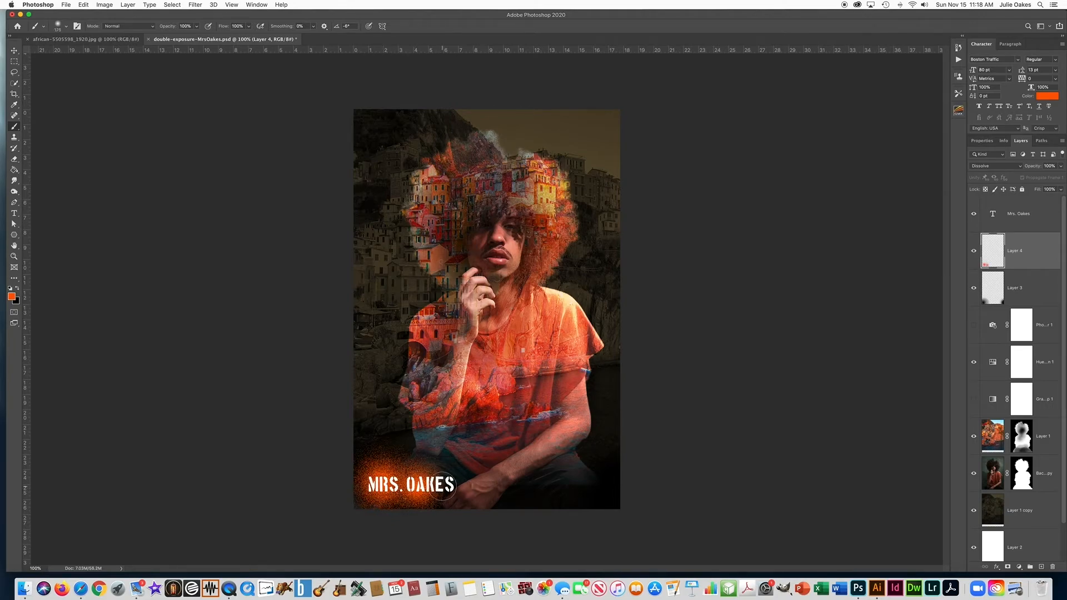
drag(443, 487, 419, 492)
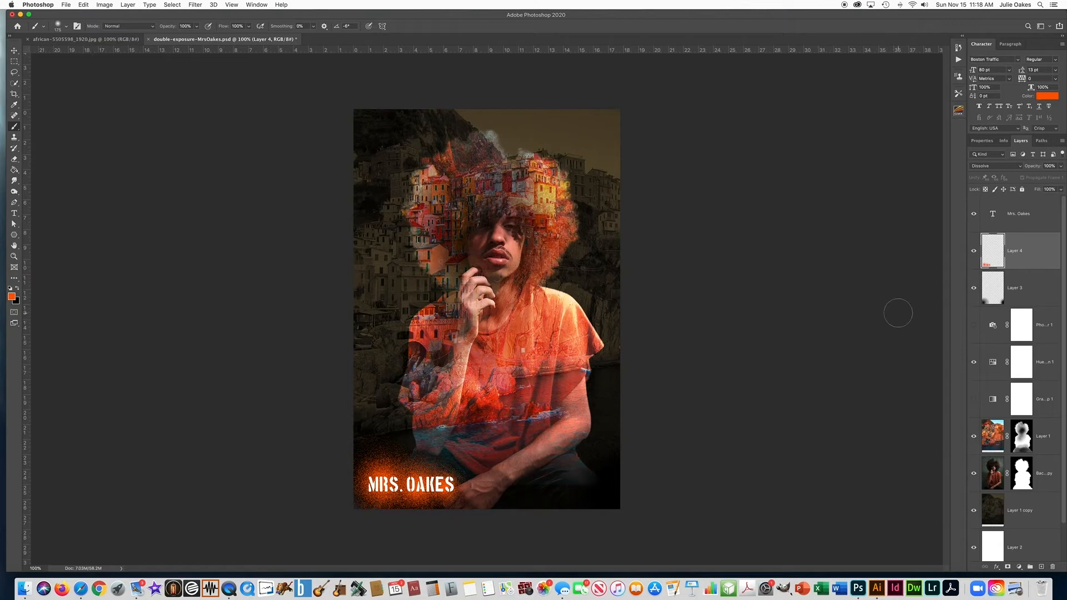
Change the colour of the name text to black, 000000.
click(1020, 217)
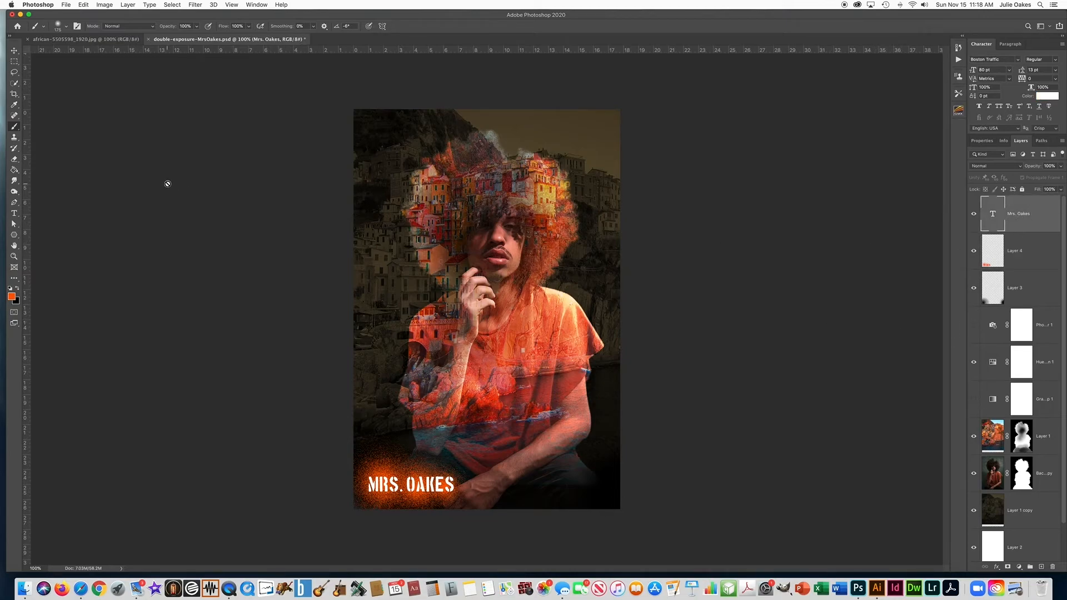
click(14, 215)
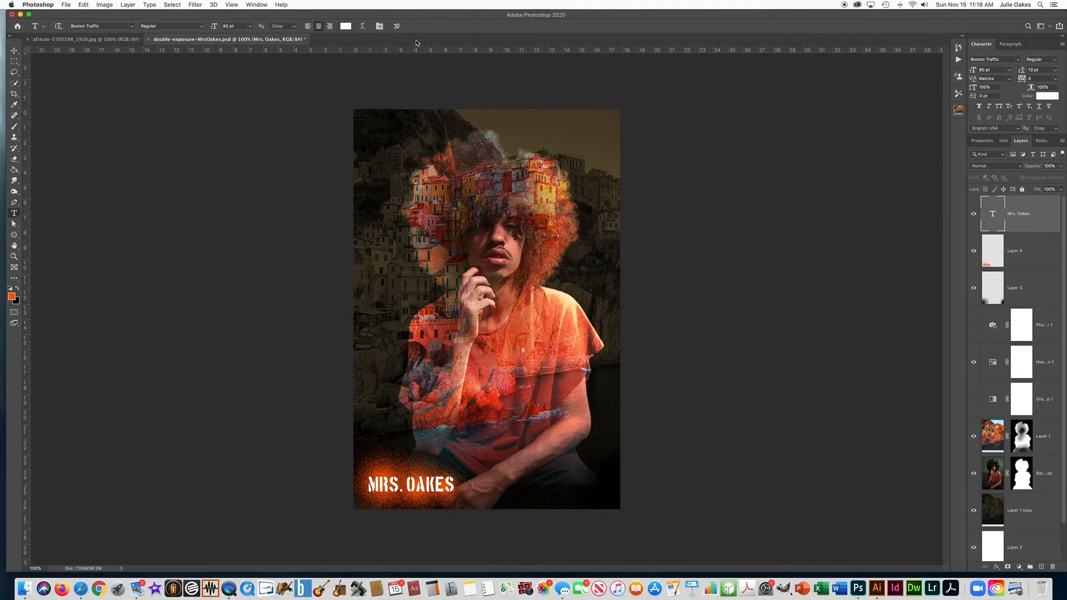
click(345, 26)
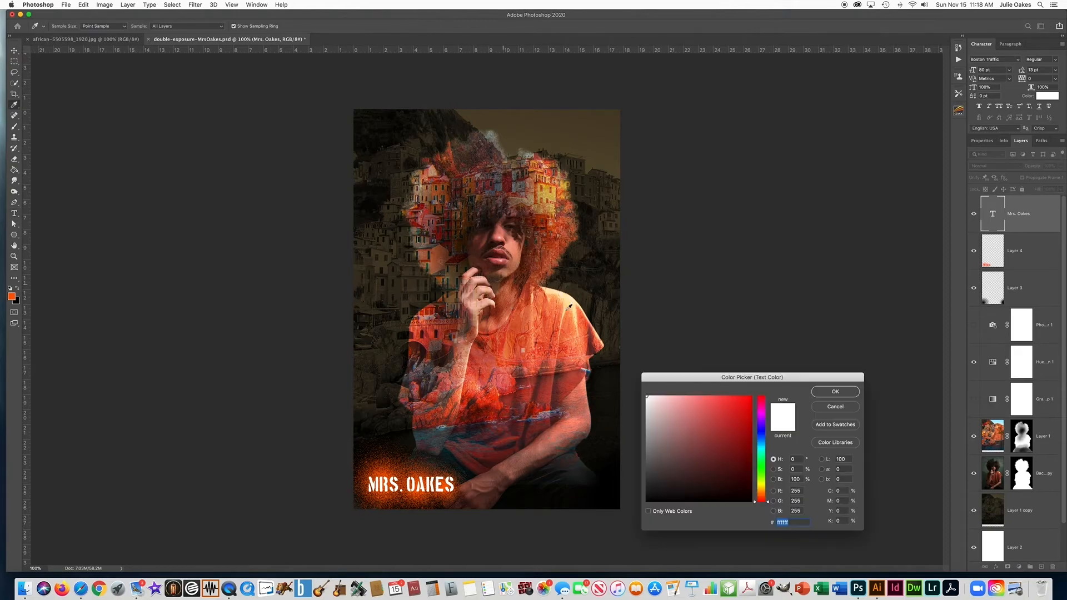
click(572, 547)
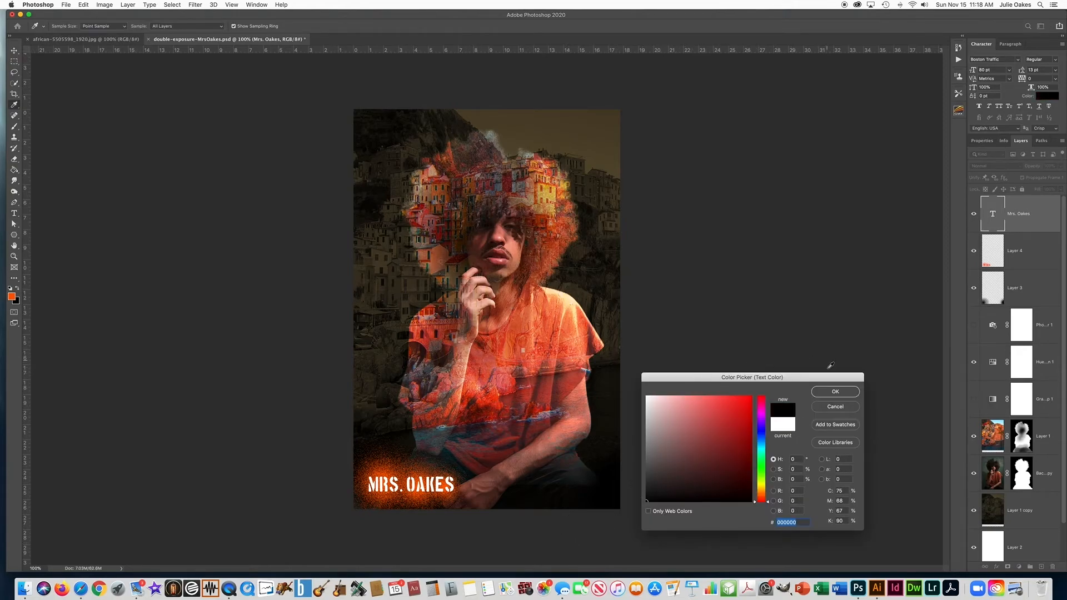
click(836, 391)
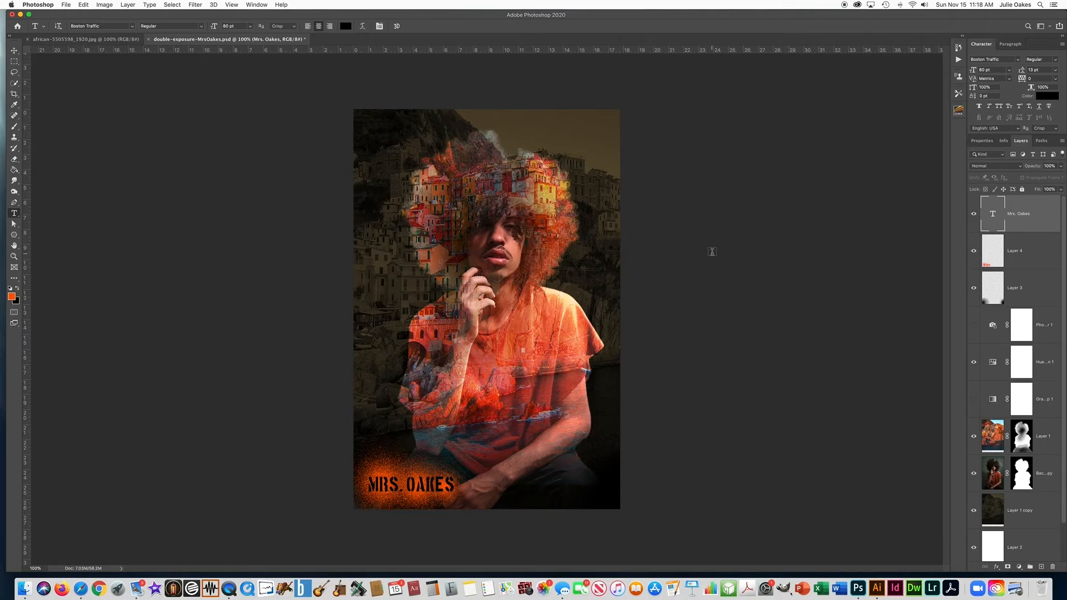
Add a Stroke layer effect to the name text.
click(997, 566)
click(994, 558)
click(992, 570)
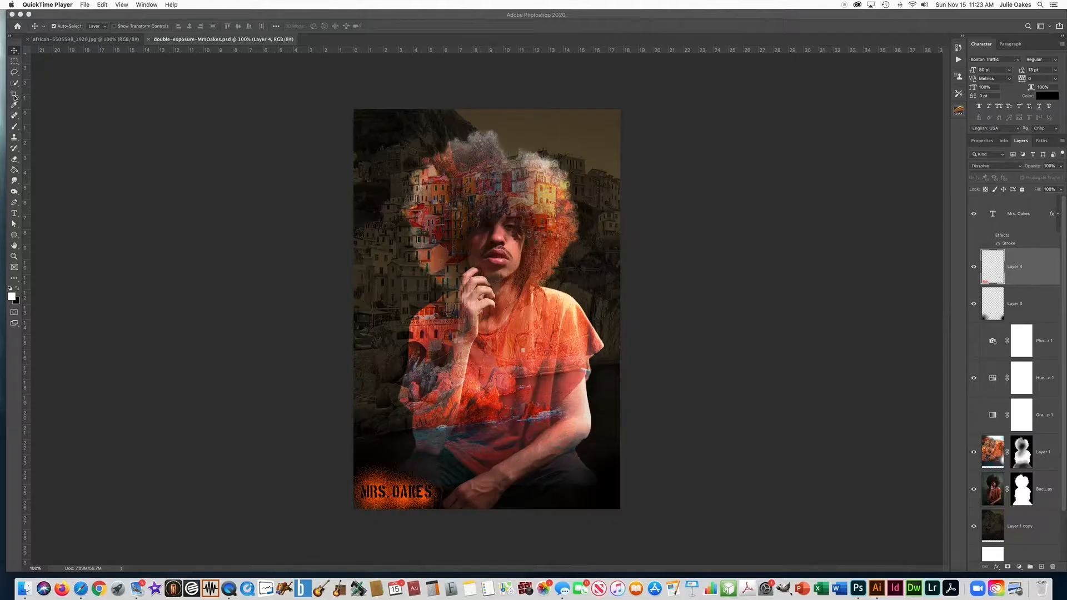
Widen the canvas slightly on the right side of the image with the Crop tool.
key(c)
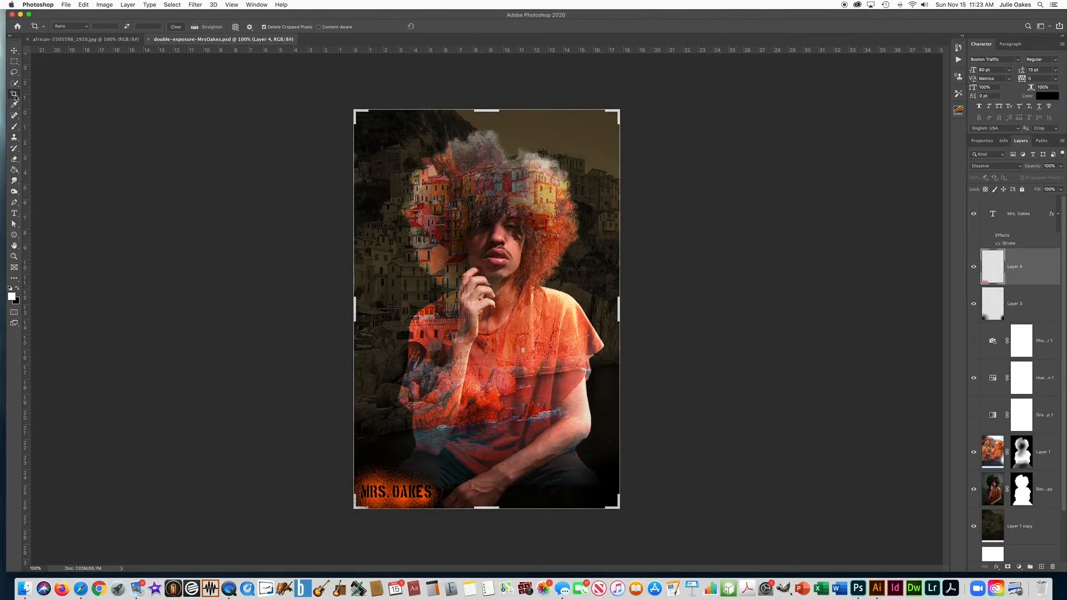
drag(618, 311, 628, 312)
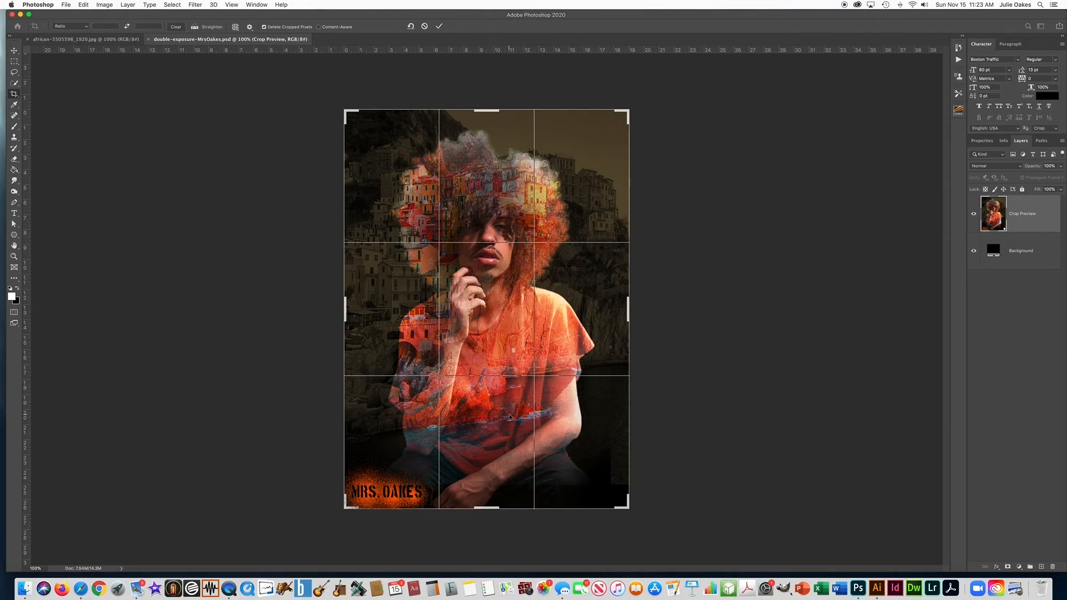
key(Return)
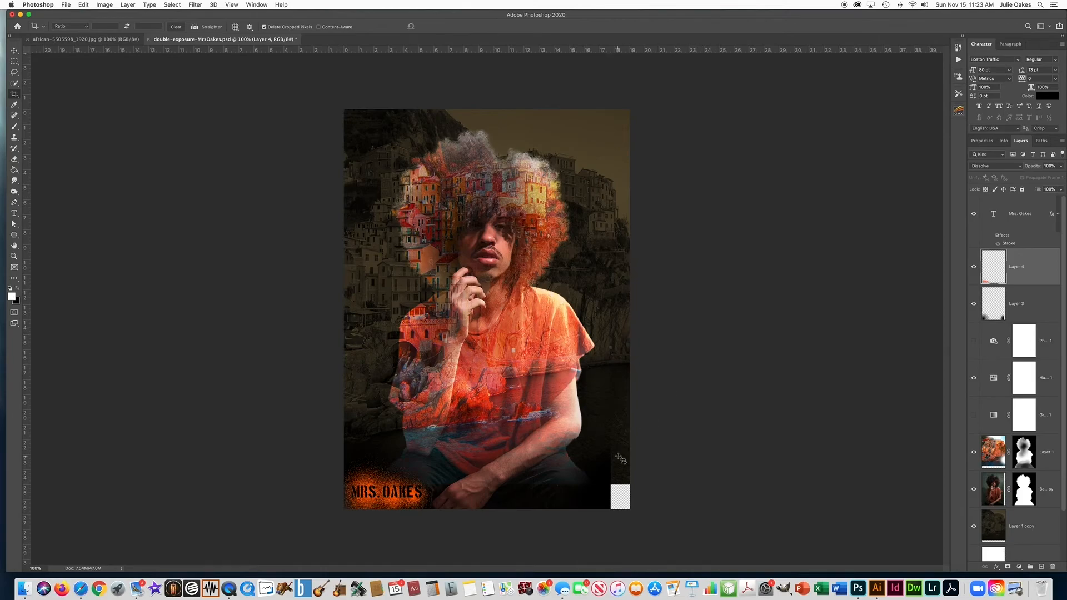
Paint black on Layer 3 over the white patch in the lower-right corner of the widened image.
click(1031, 303)
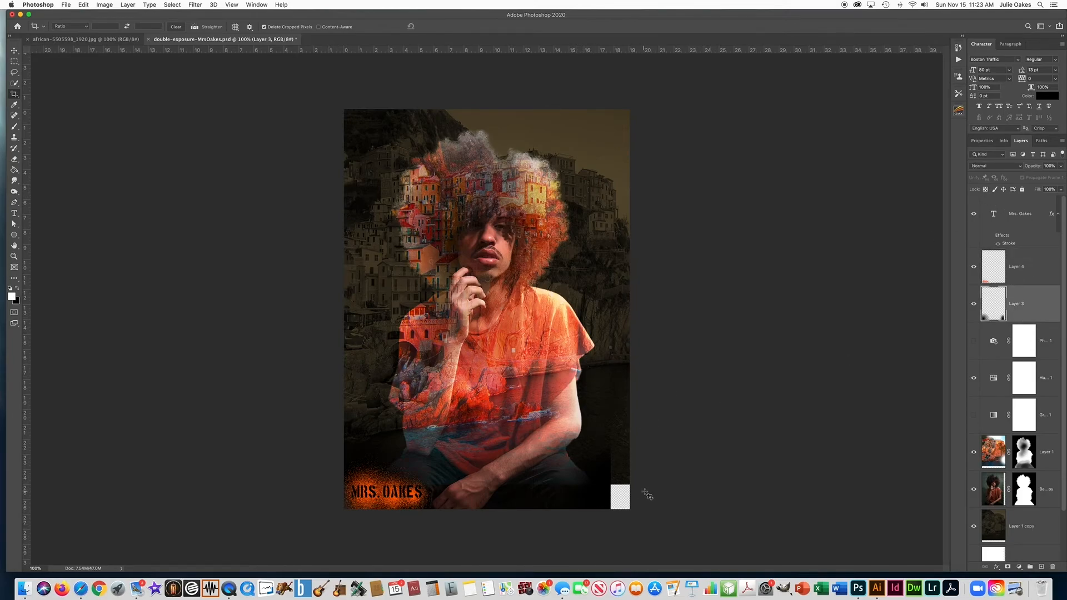
click(17, 289)
click(15, 126)
drag(653, 504, 634, 520)
key(v)
Select Layer 1 copy and toggle its visibility to compare the image with and without it.
click(982, 513)
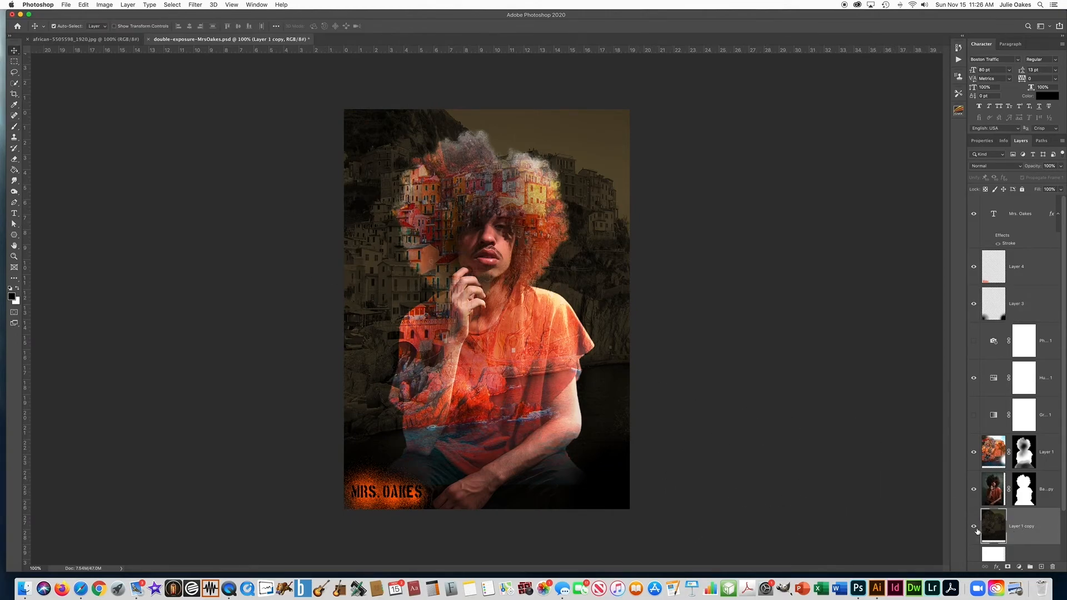
click(974, 528)
click(974, 528)
click(974, 528)
click(975, 528)
Select a rectangle inset slightly from all canvas edges and invert the selection to leave a border band selected.
click(14, 61)
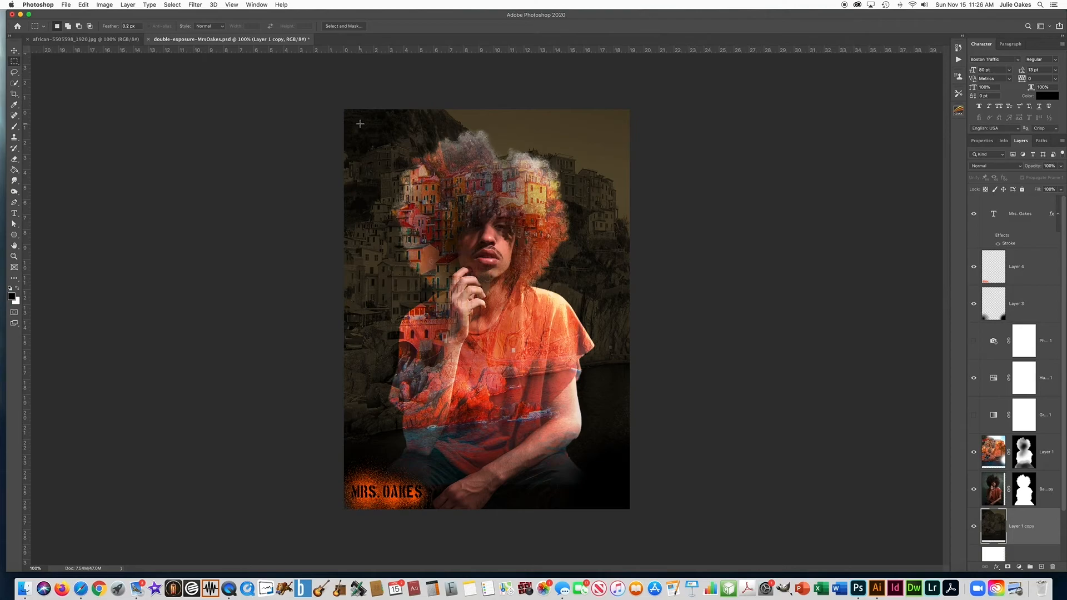
drag(358, 123, 613, 494)
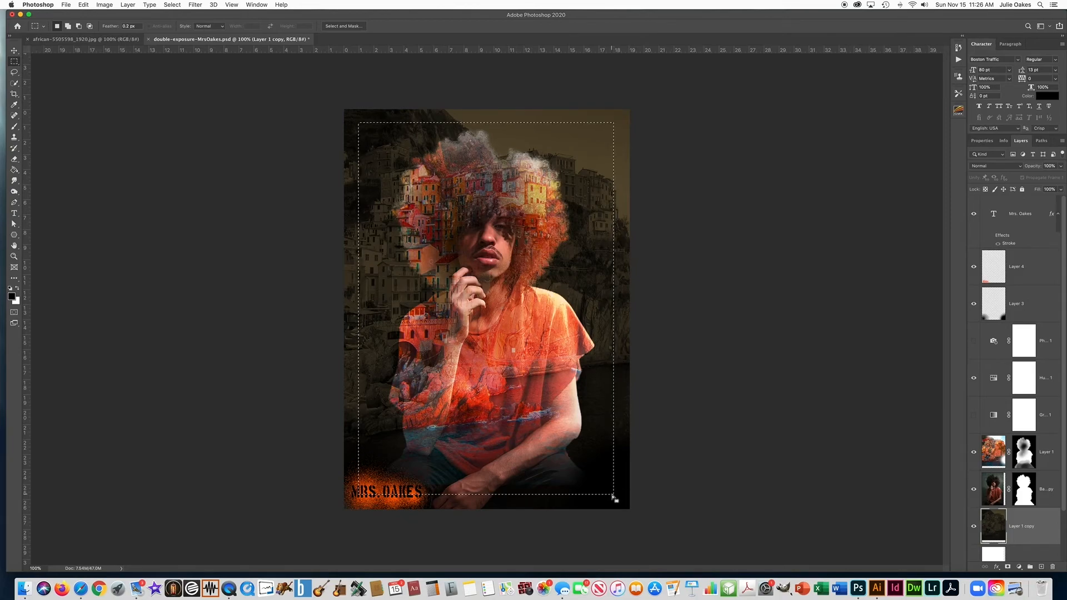
click(172, 4)
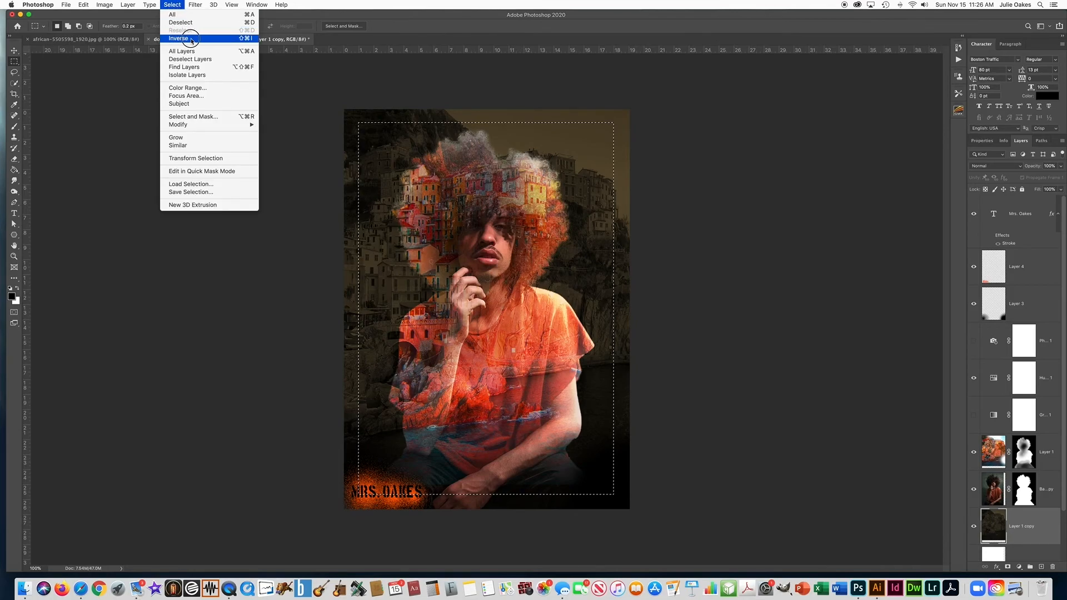
click(173, 38)
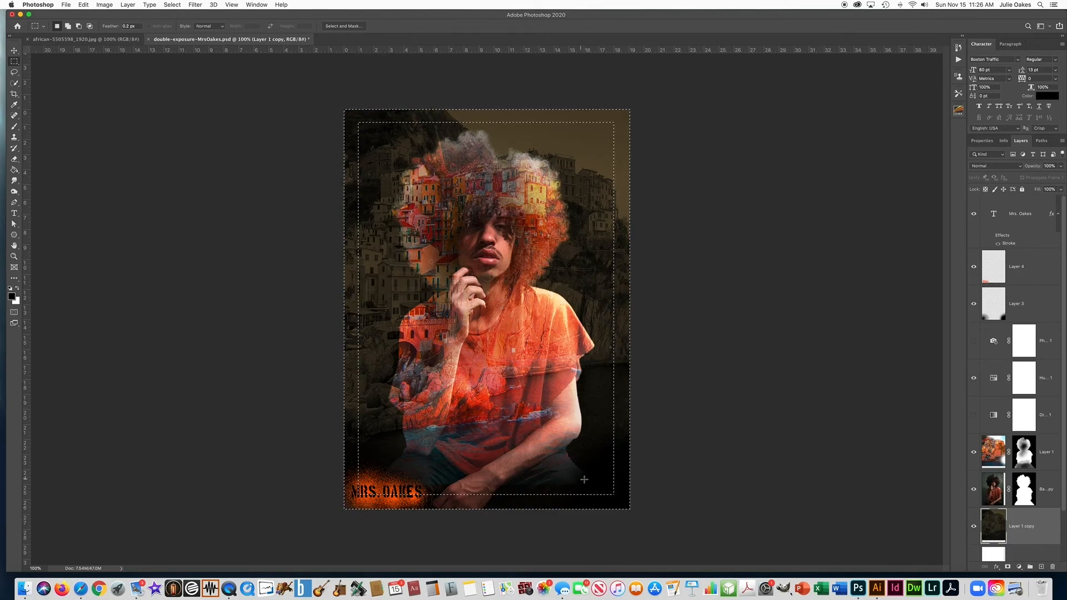
Colorize the selected border band of Layer 1 copy blue using Hue/Saturation with hue 200 and saturation 79.
key(super+l)
drag(756, 305, 656, 288)
click(768, 378)
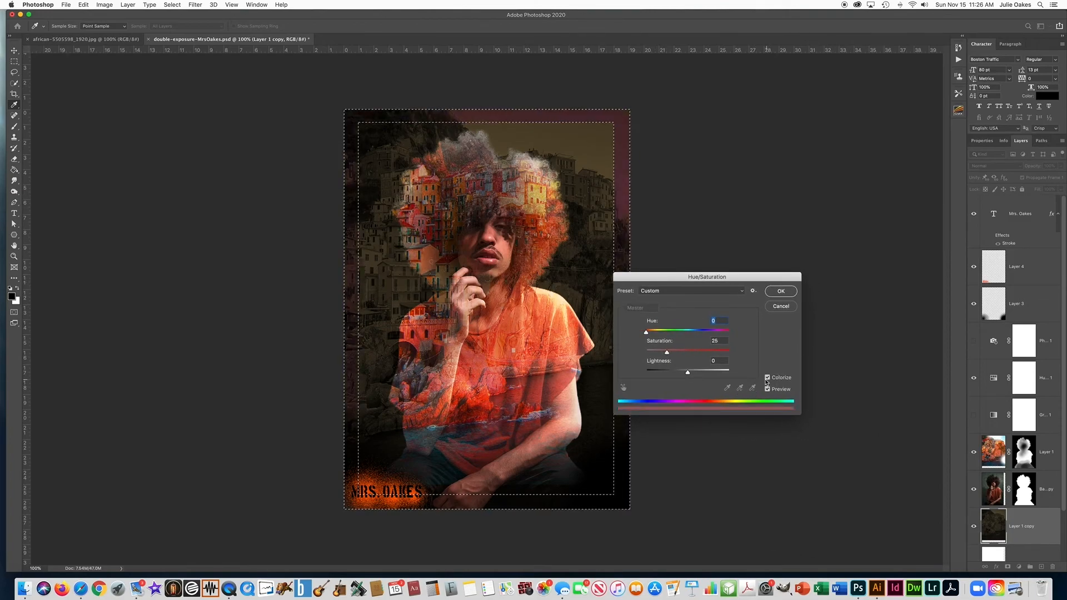
click(690, 352)
drag(667, 277, 699, 292)
drag(678, 347, 731, 352)
mouse_move(731, 351)
mouse_down()
mouse_move(732, 366)
mouse_move(746, 367)
mouse_move(690, 350)
mouse_move(724, 349)
mouse_up()
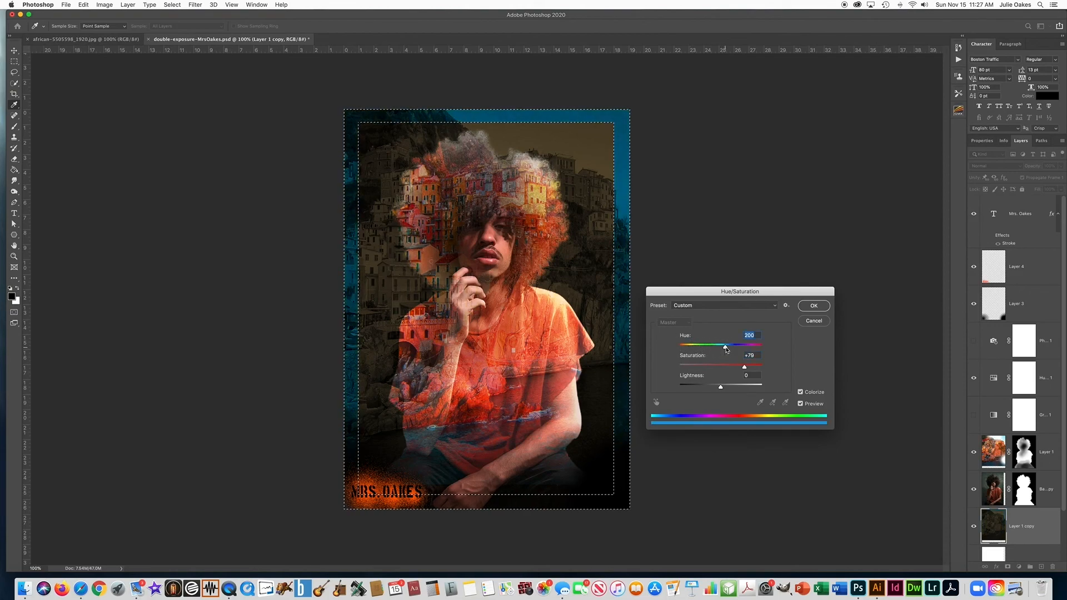
key(Return)
Create a new layer with default settings directly above Layer 1 copy.
click(128, 4)
mouse_move(166, 14)
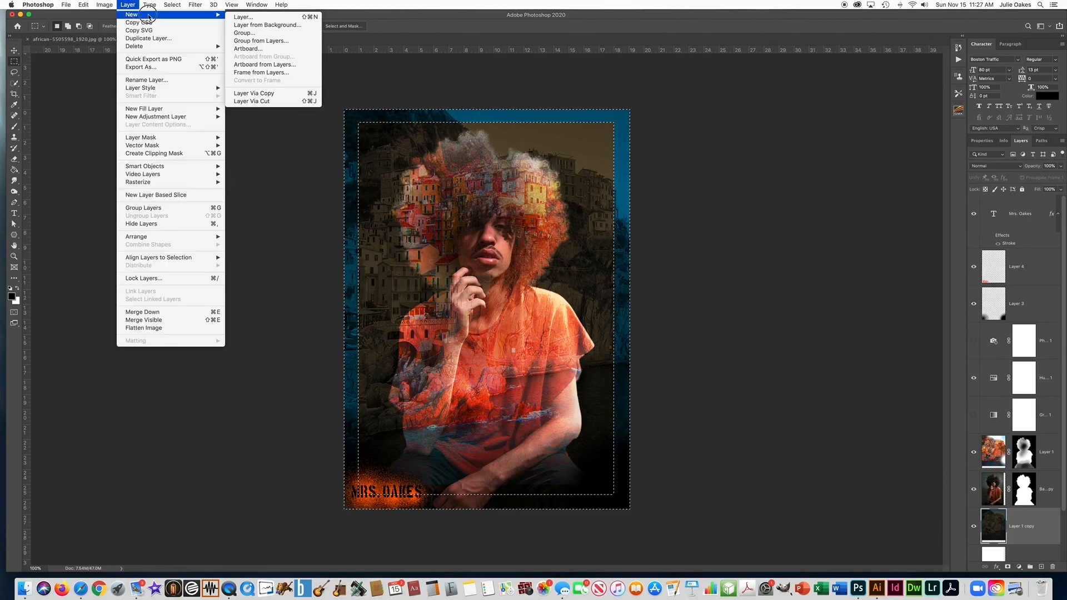
click(242, 18)
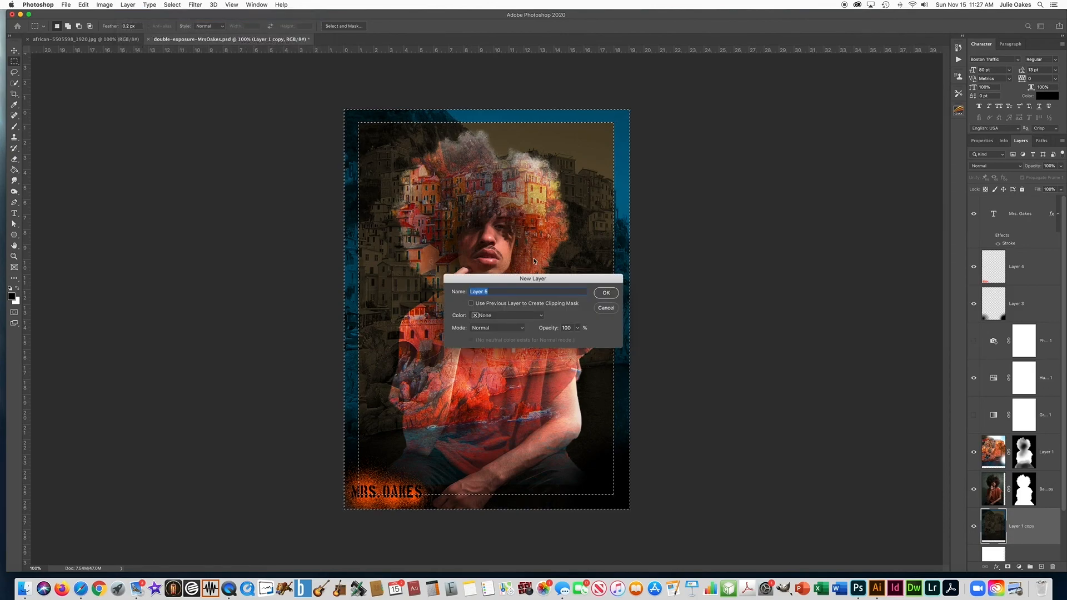
click(603, 295)
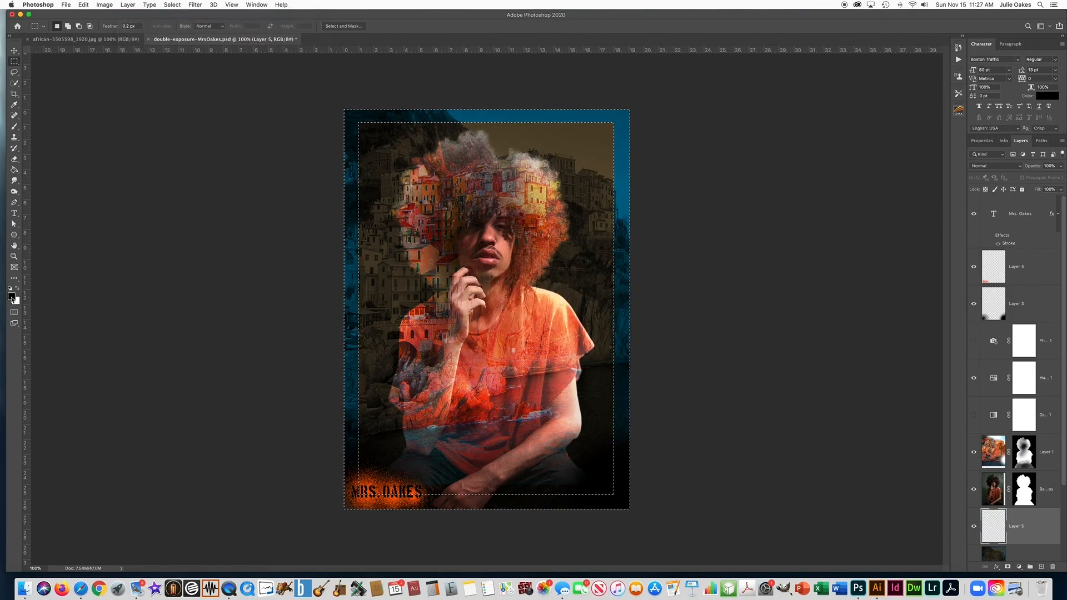
Set the foreground colour to a fully saturated bright orange.
click(11, 296)
click(760, 494)
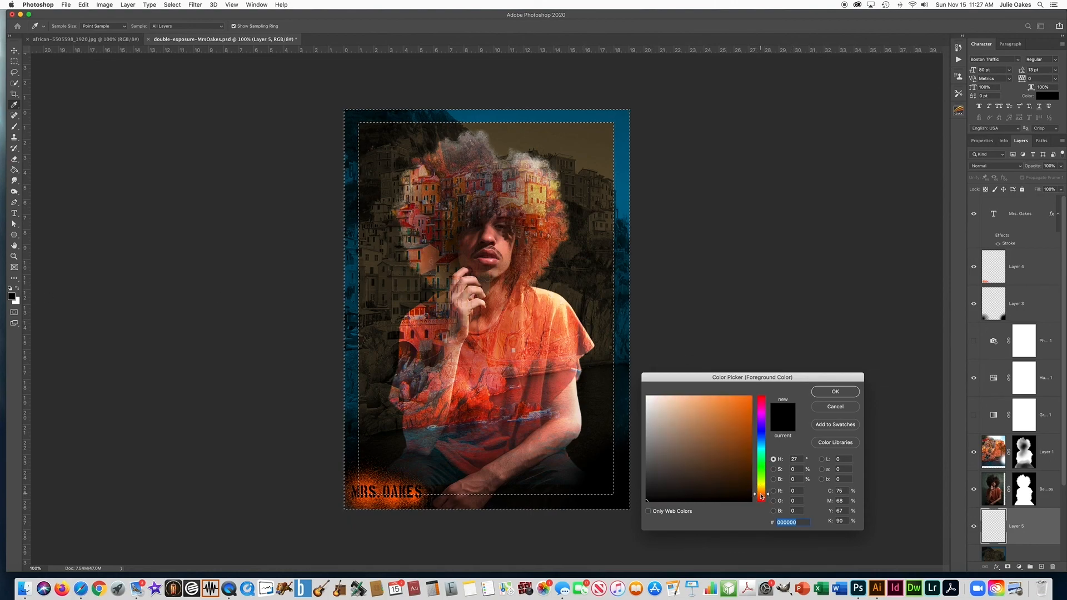
drag(721, 422, 776, 368)
click(835, 392)
key(m)
Stroke the border selection on the new layer with a 4 px orange line located outside, and deselect.
click(83, 4)
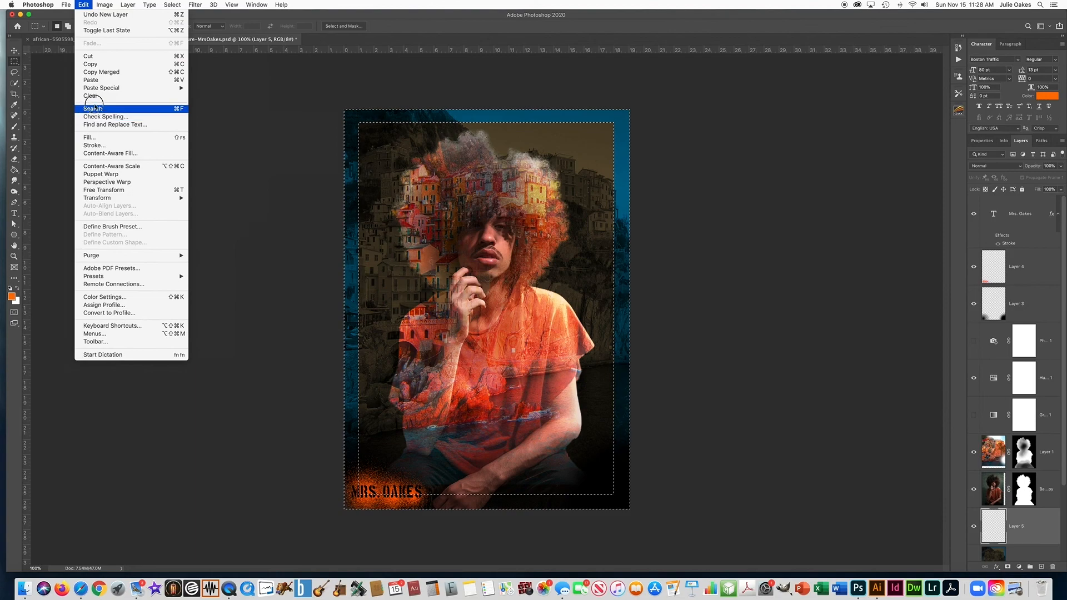
click(100, 146)
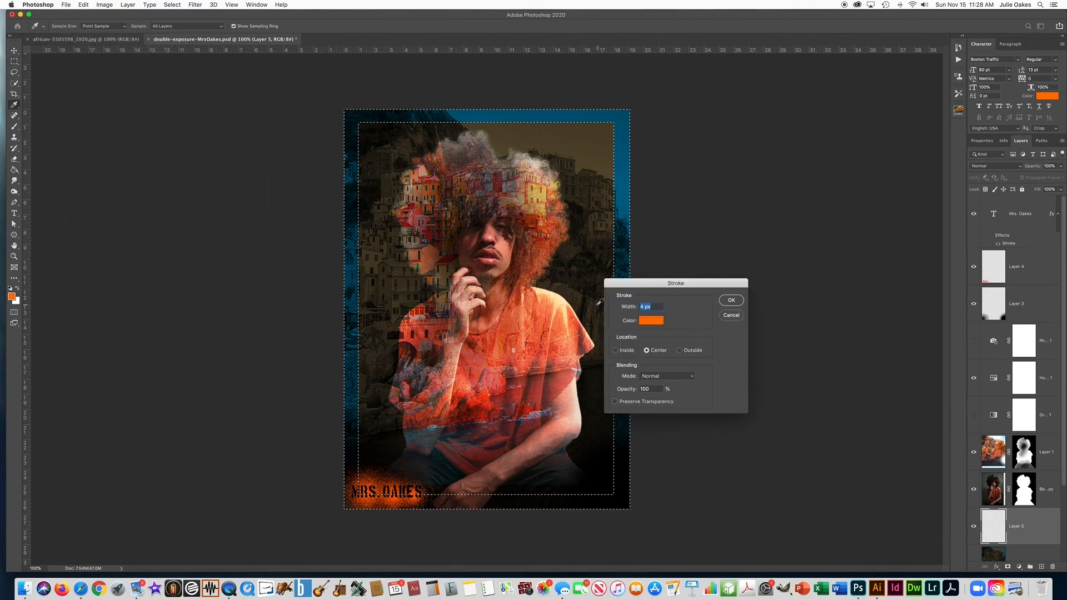
click(679, 351)
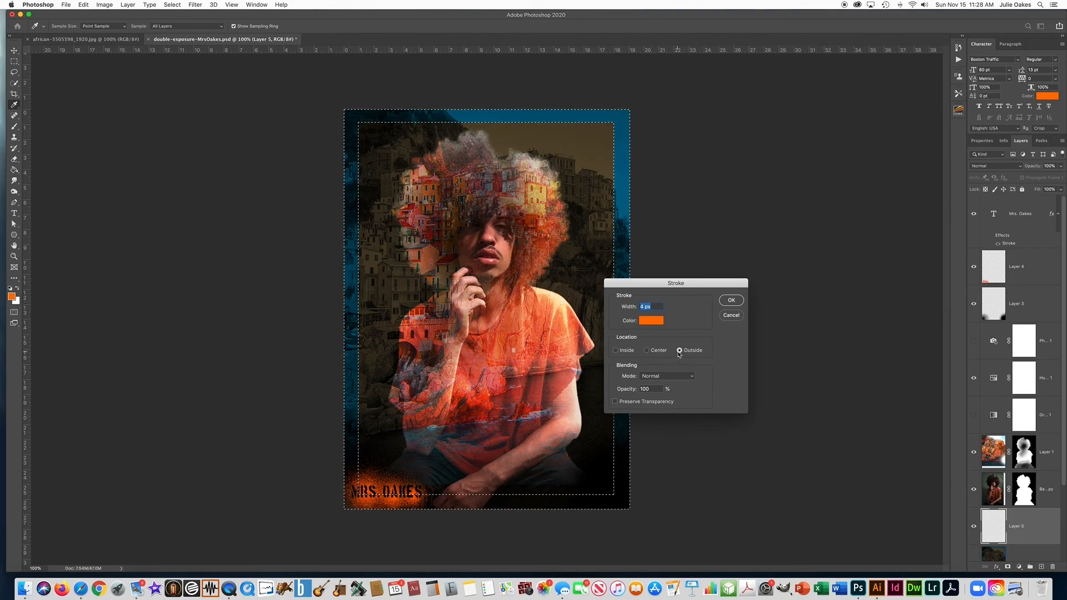
click(731, 300)
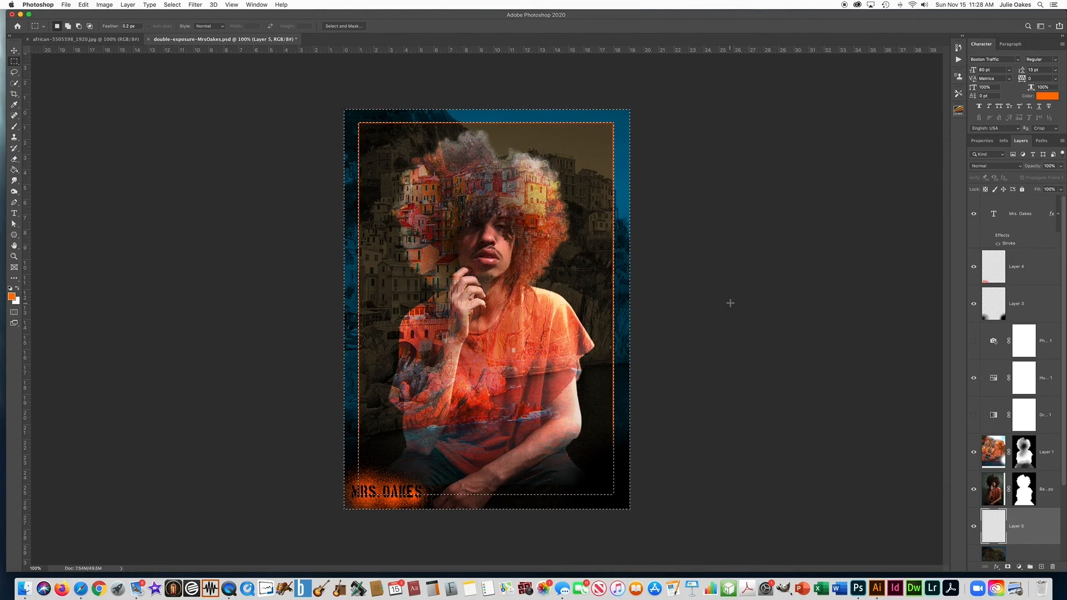
key(super+d)
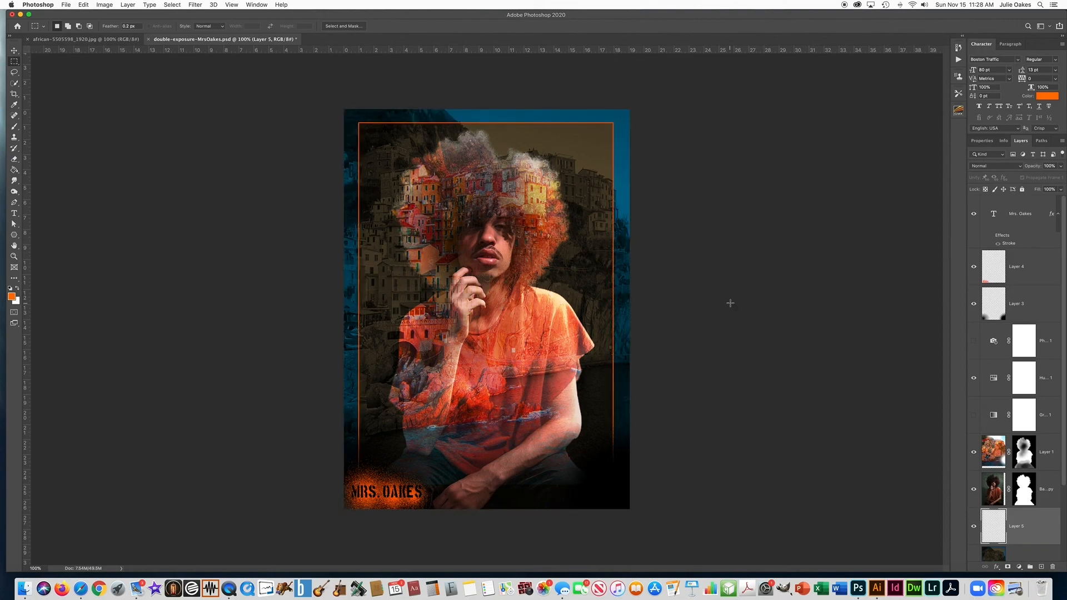